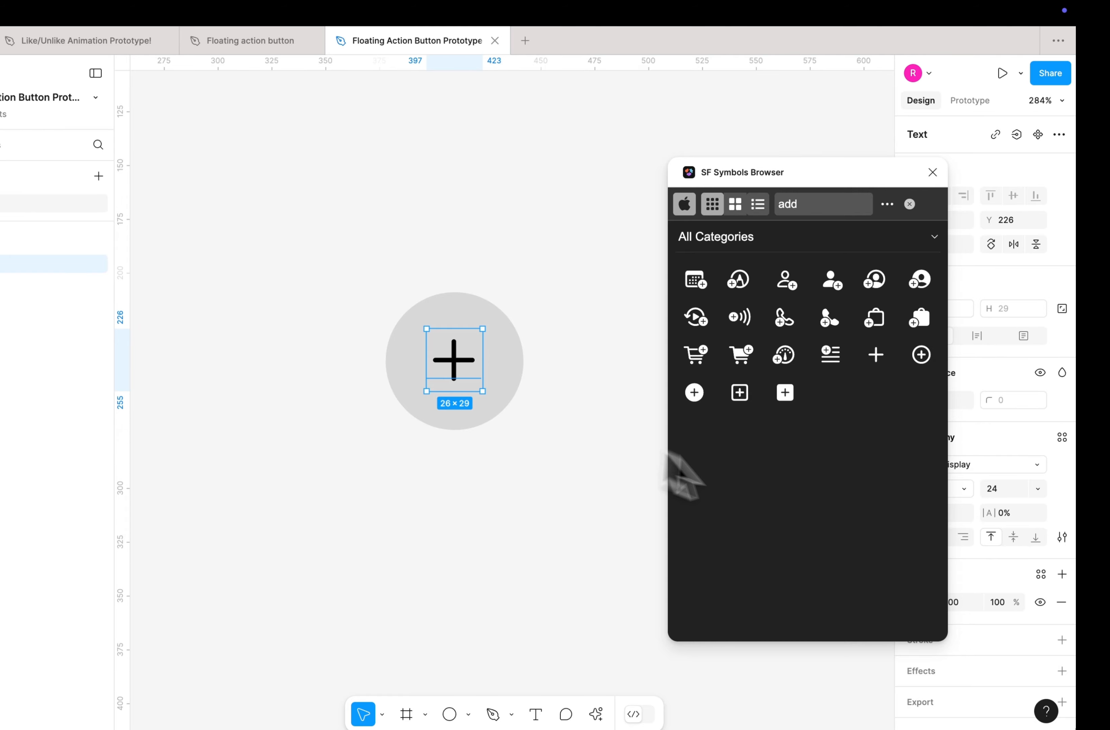
# Close the SF Symbols Browser and set the plus icon's font size to 32.
pyautogui.click(933, 172)
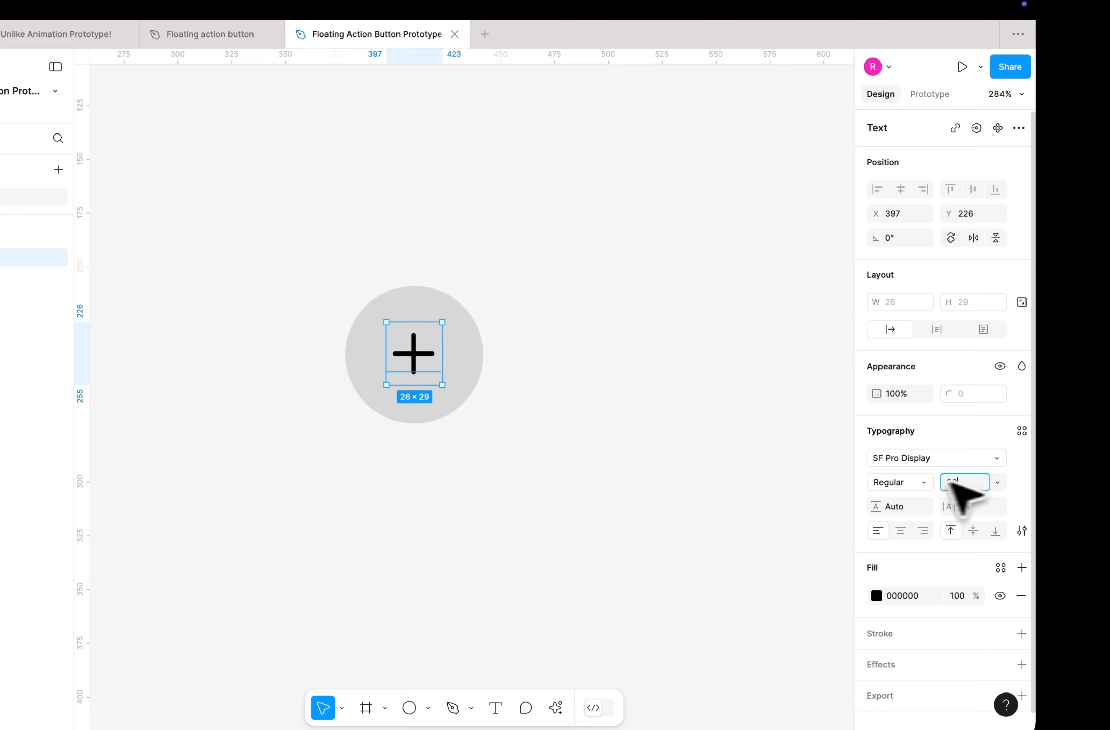
pyautogui.click(730, 508)
pyautogui.keyDown('ctrl'); pyautogui.scroll(3, 496, 402); pyautogui.keyUp('ctrl')
pyautogui.click(421, 365)
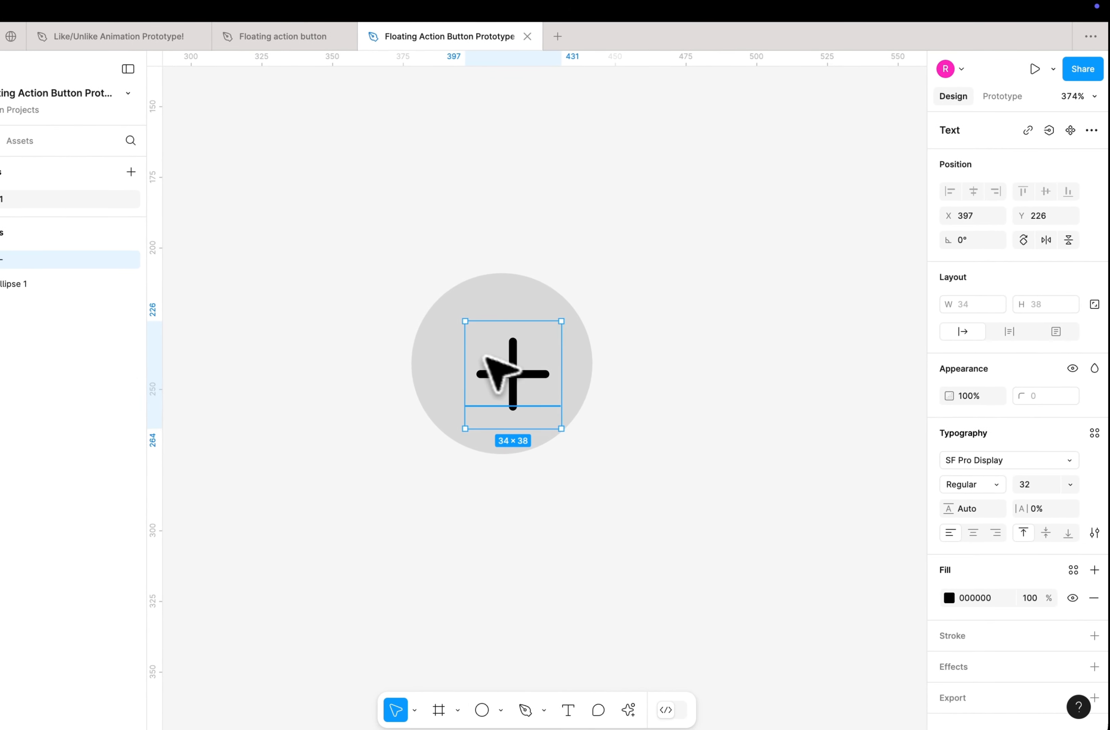
# Centre the plus icon in the grey circle at X 393, Y 222 and group it with the circle.
pyautogui.doubleClick(492, 365)
pyautogui.click(515, 372)
pyautogui.press('Escape')
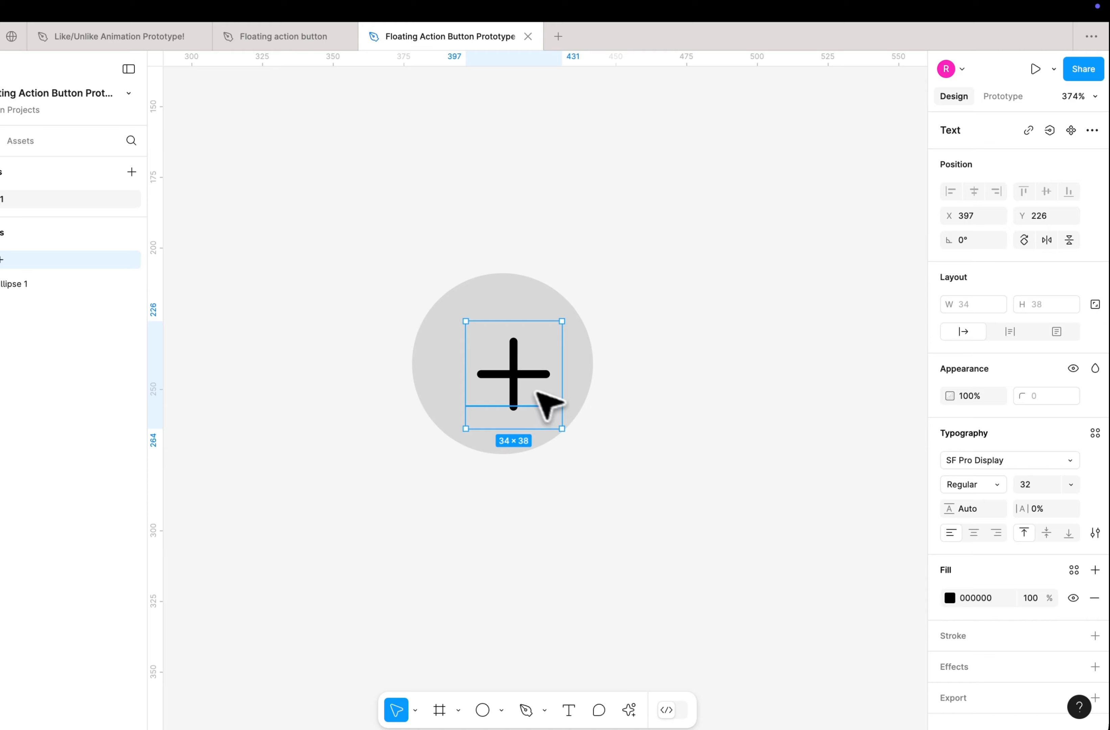
pyautogui.moveTo(536, 392); pyautogui.dragTo(507, 375)
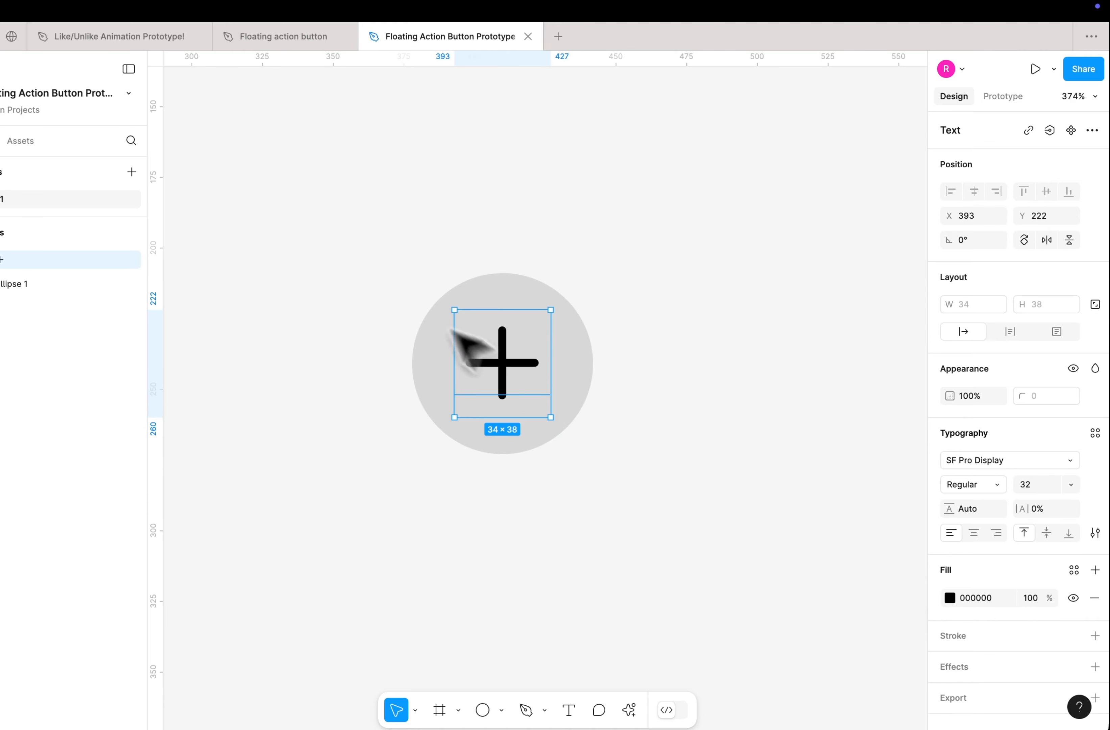
pyautogui.moveTo(352, 249); pyautogui.dragTo(620, 488)
pyautogui.press('super+g')
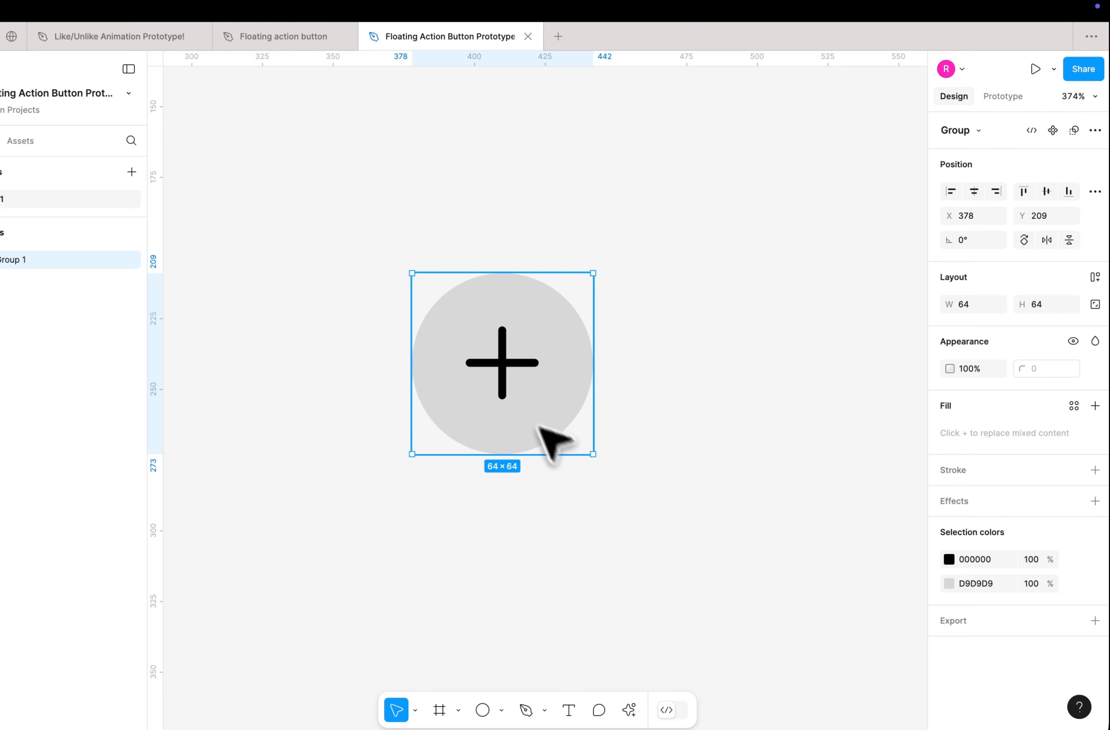
# Change the fill of the circle inside the group to black using the page's colours.
pyautogui.doubleClick(485, 352)
pyautogui.click(557, 374)
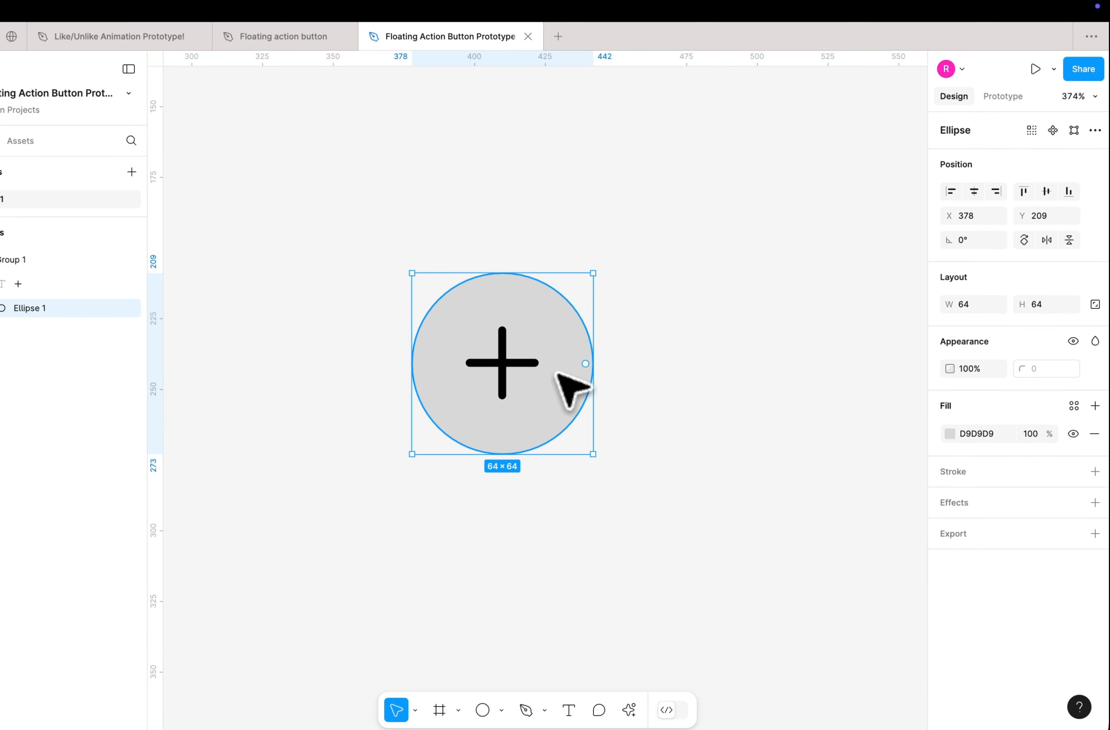
pyautogui.click(948, 433)
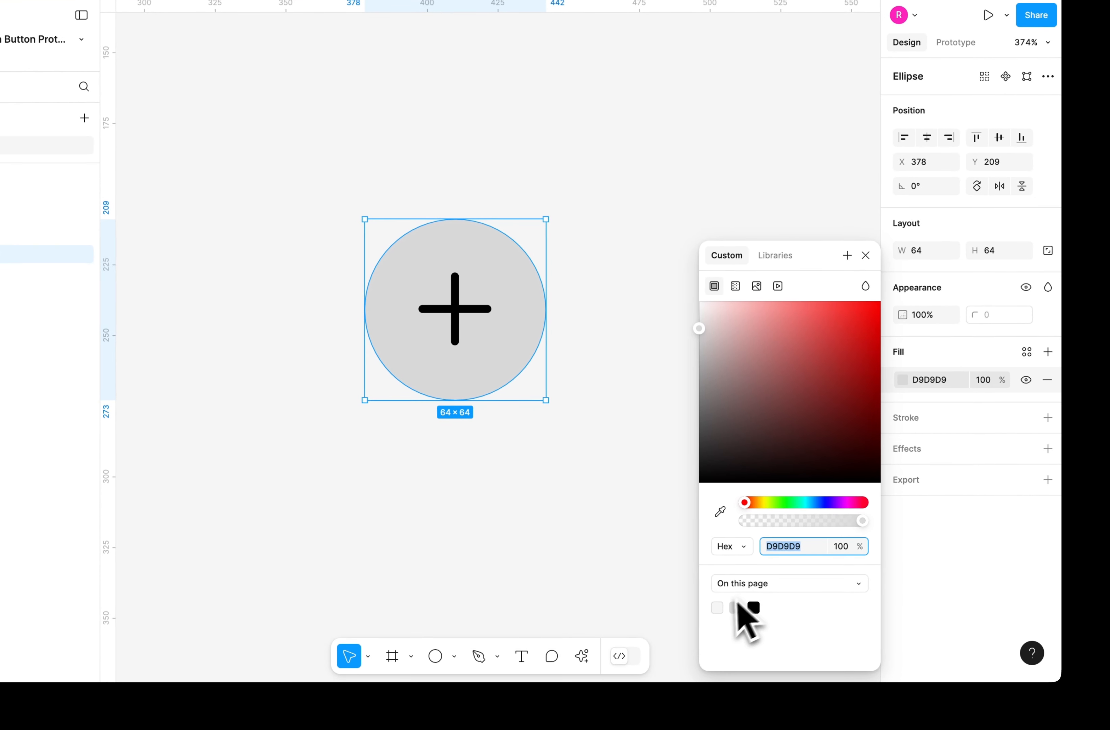
pyautogui.click(753, 607)
# Set the plus icon's fill to white, FFFFFF.
pyautogui.click(456, 338)
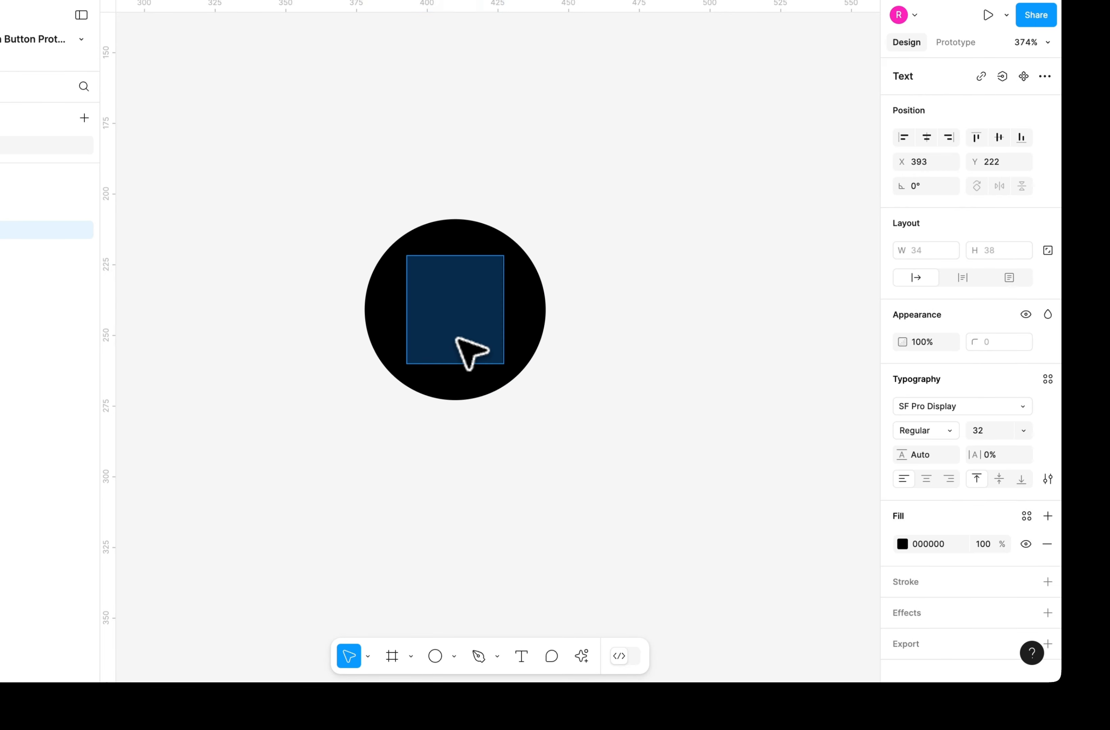
pyautogui.click(902, 544)
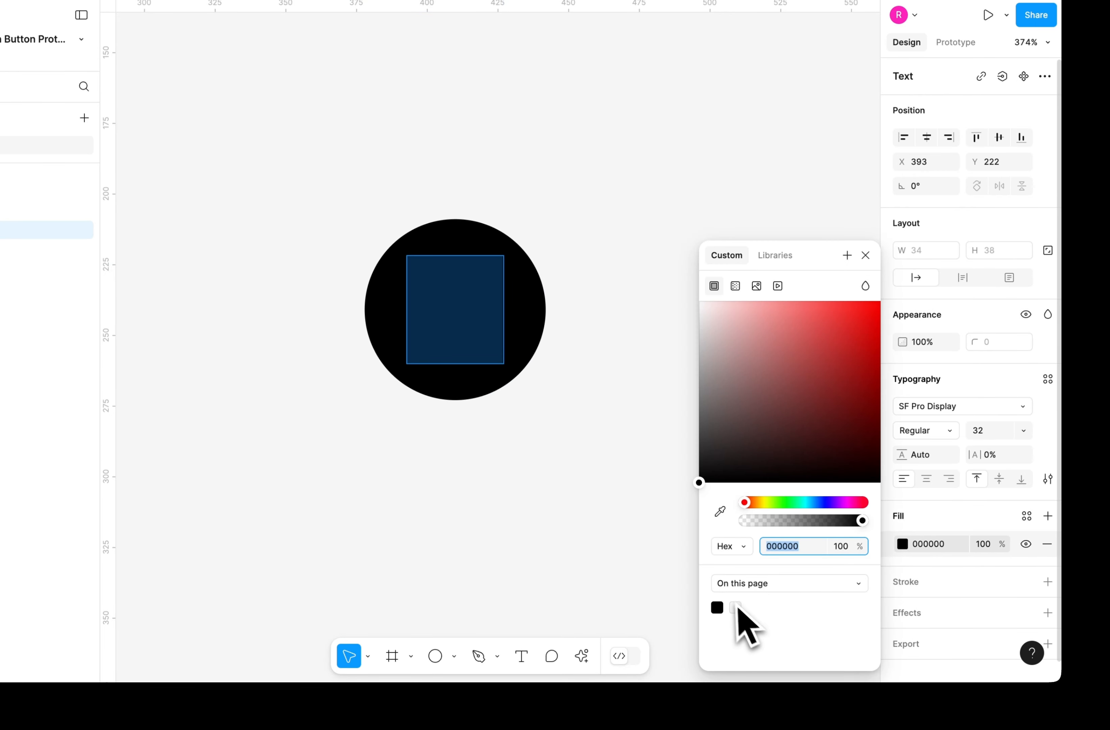
pyautogui.click(929, 545)
pyautogui.press('BackSpace')
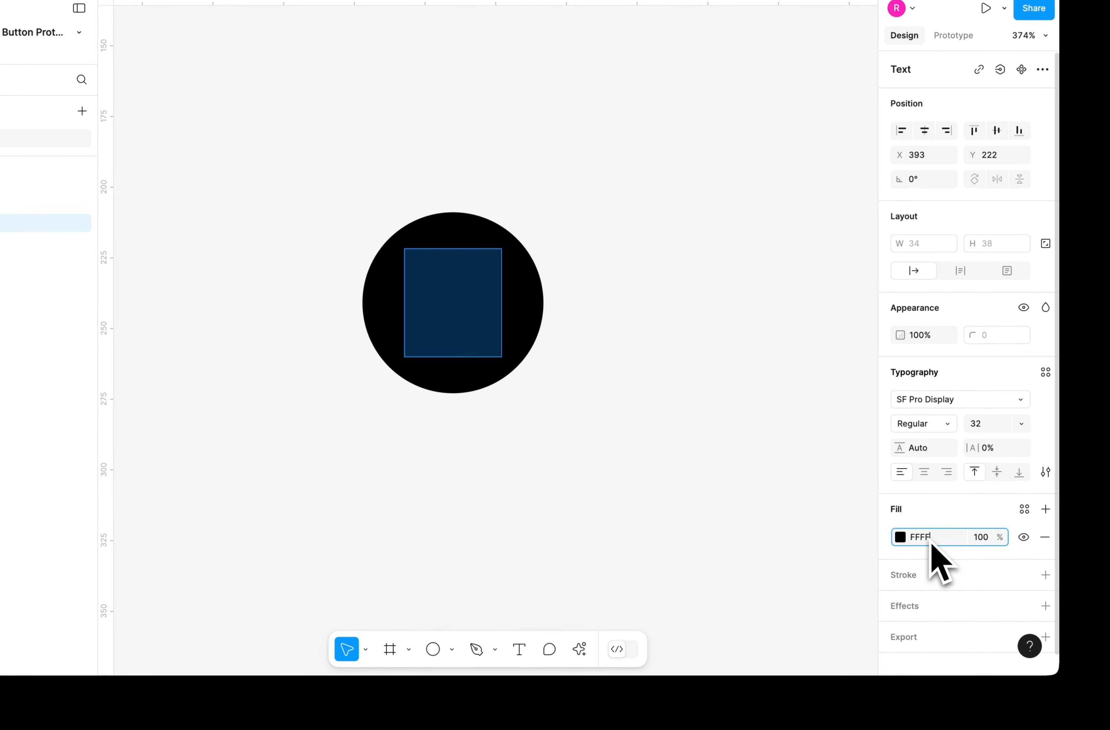
pyautogui.press('Return')
pyautogui.click(575, 442)
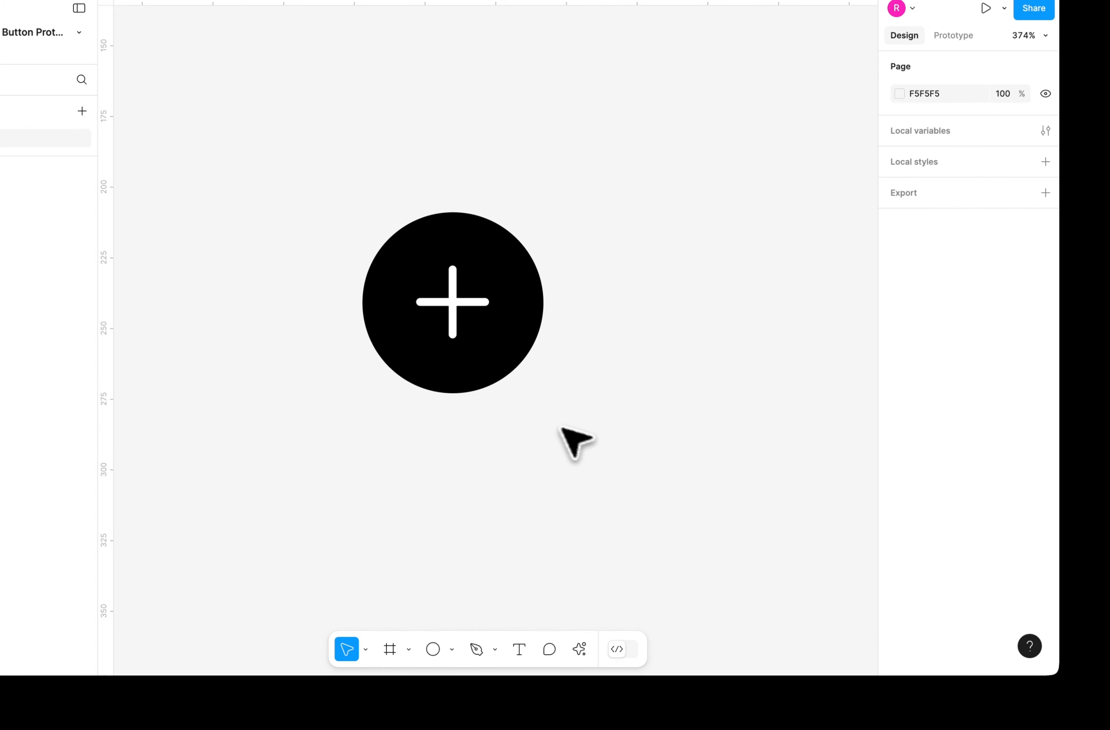
# Place a new 100 × 100 circle above the black plus button with the Ellipse tool.
pyautogui.scroll(-3, 567, 441)
pyautogui.click(461, 330)
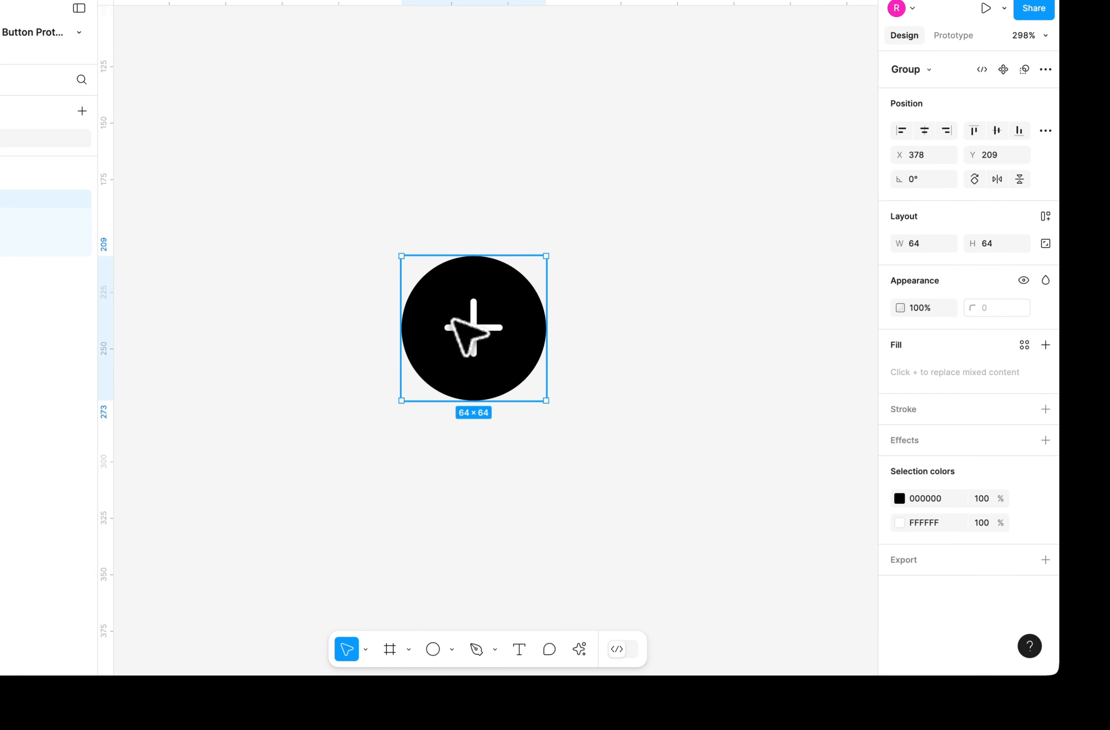
pyautogui.scroll(-3, 469, 329)
pyautogui.scroll(3, 467, 329)
pyautogui.click(454, 323)
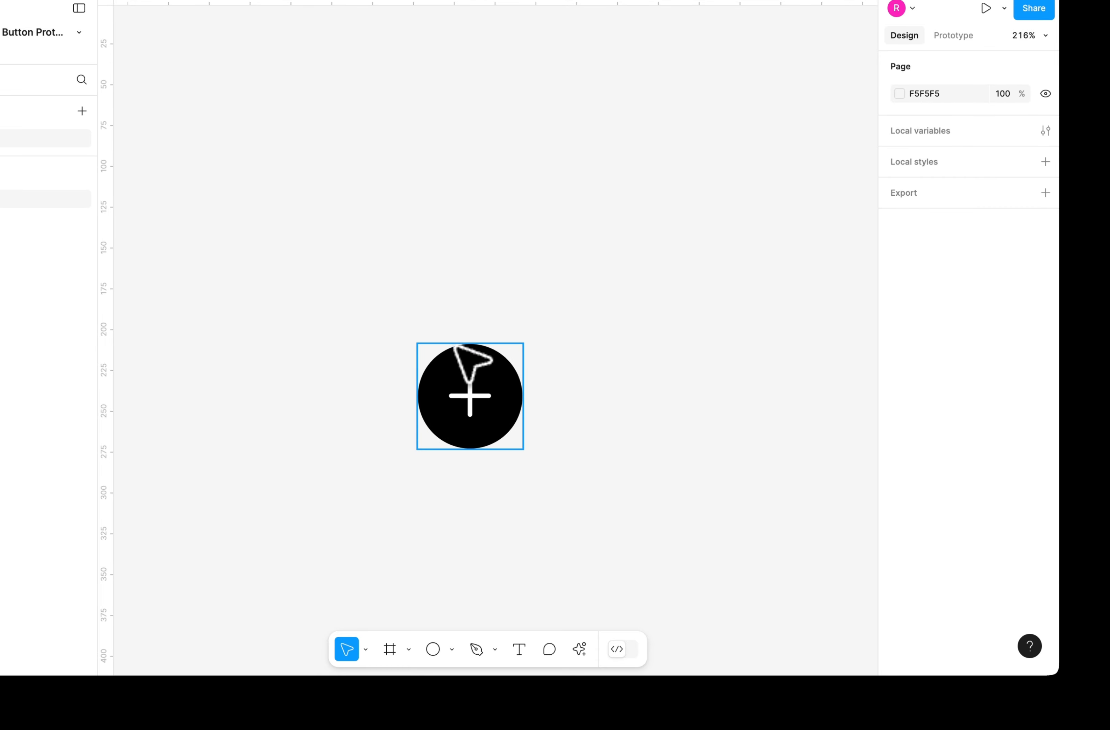
pyautogui.click(432, 649)
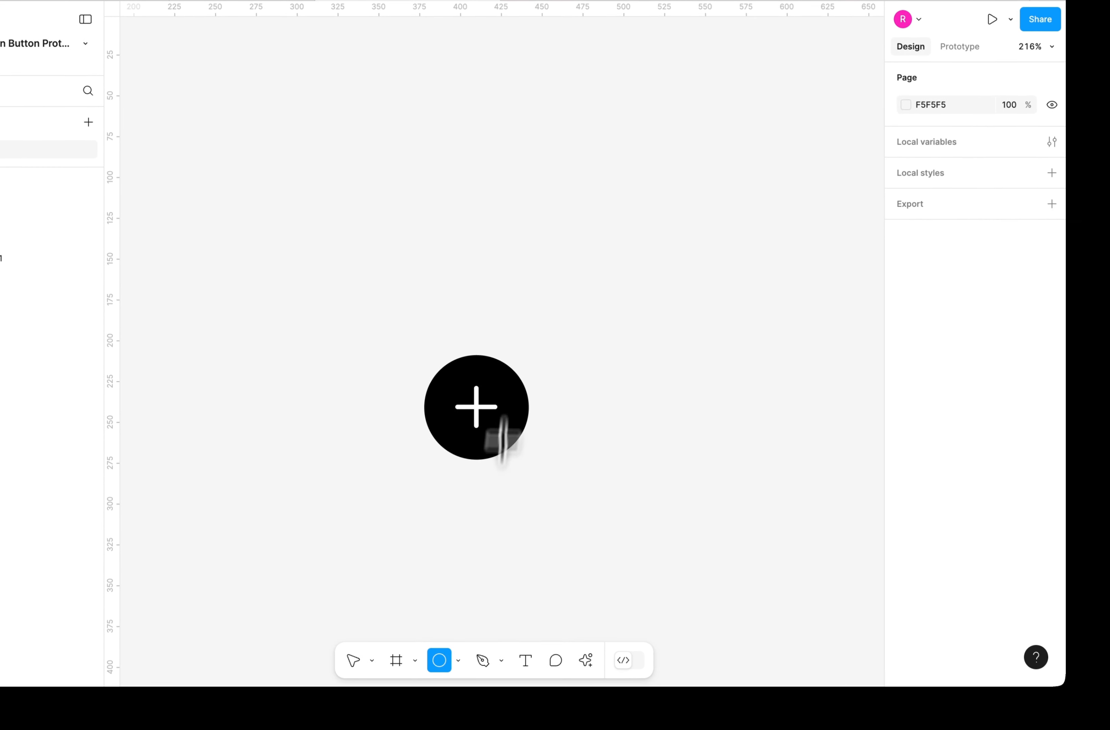
pyautogui.click(465, 249)
pyautogui.scroll(3, 479, 265)
pyautogui.moveTo(482, 319); pyautogui.dragTo(491, 324)
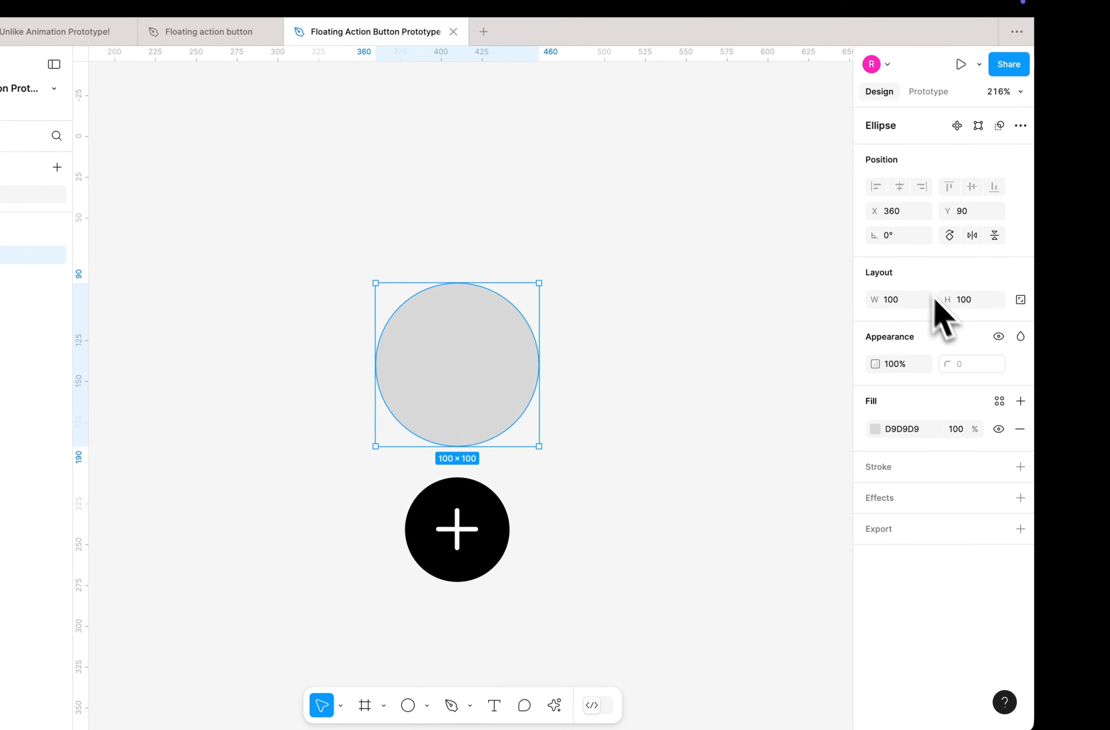
# Resize the new circle to 52 × 52 and centre it above the plus button at X 384, Y 132.
pyautogui.click(935, 259)
pyautogui.press('BackSpace')
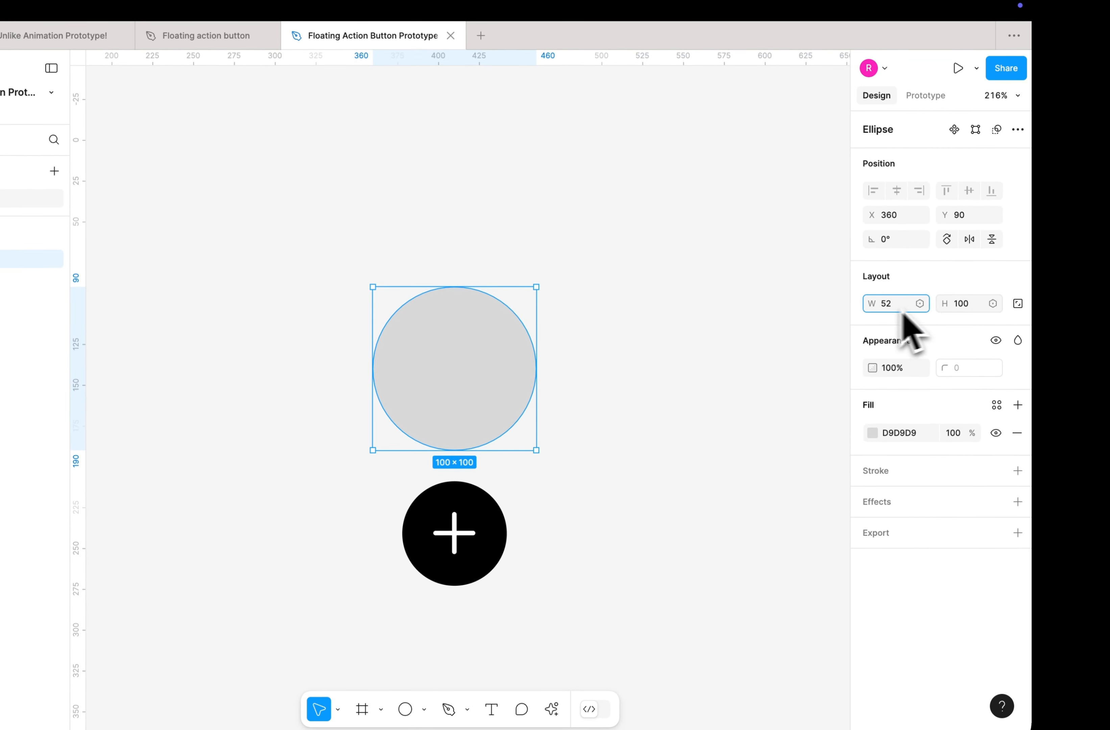
pyautogui.click(957, 305)
pyautogui.write('52')
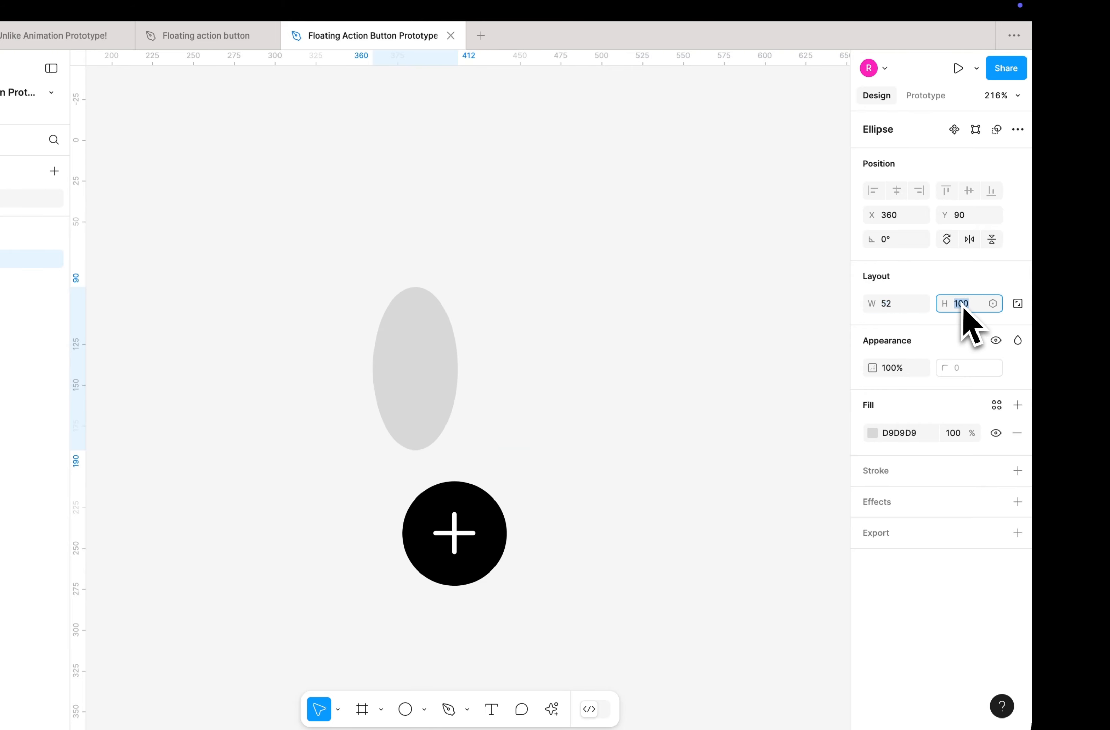
pyautogui.click(766, 315)
pyautogui.moveTo(509, 280); pyautogui.dragTo(548, 346)
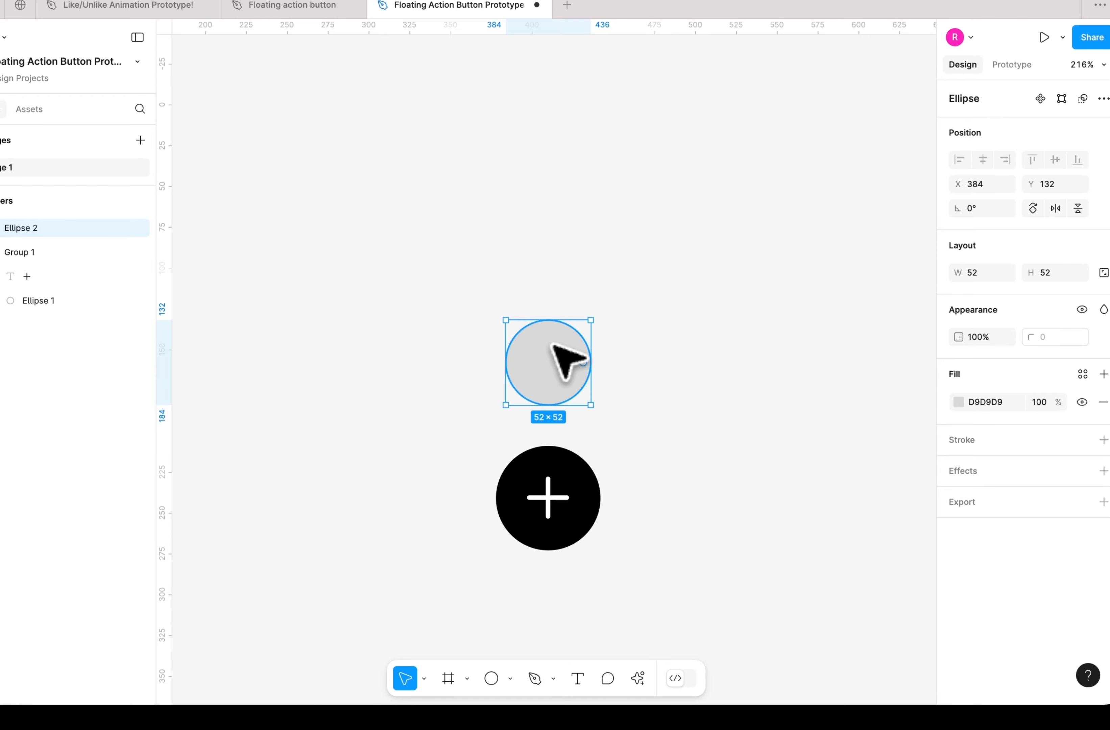
# Duplicate the 52 × 52 circle and align the copy above the original at X 384, Y 59.
pyautogui.rightClick(521, 231)
pyautogui.click(530, 225)
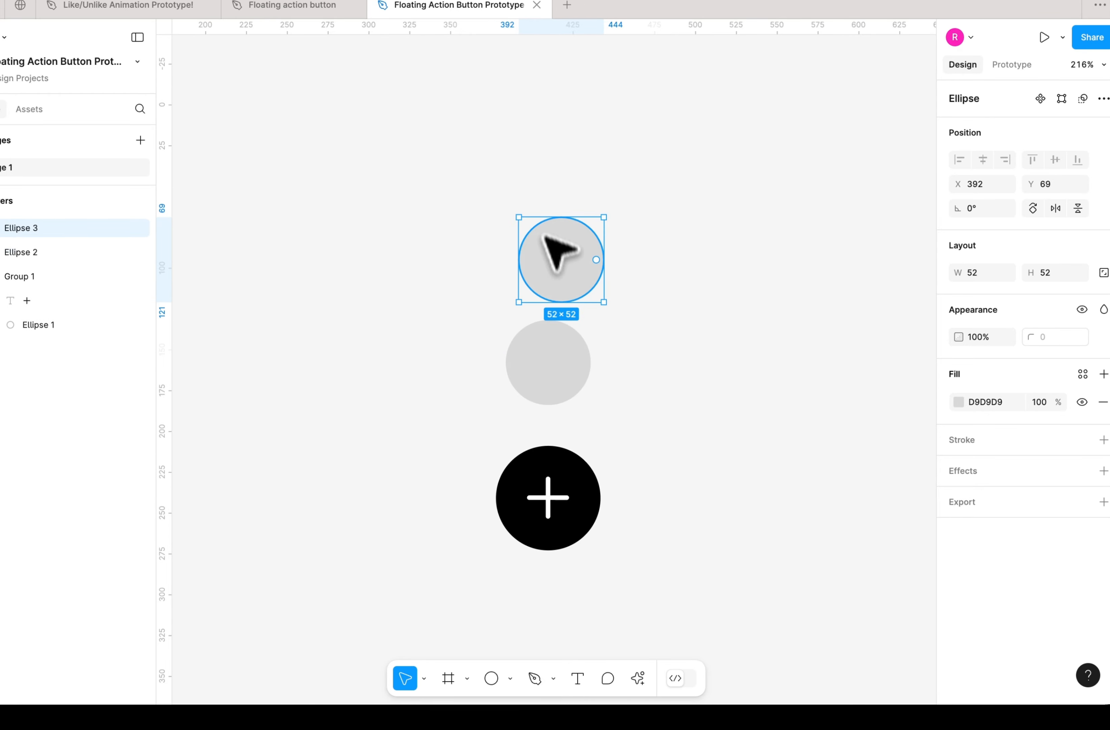
pyautogui.moveTo(550, 251); pyautogui.dragTo(539, 268)
# Adjust the vertical spacing of the two grey circles above the plus button, placing the lower one at Y 136.
pyautogui.scroll(3, 525, 332)
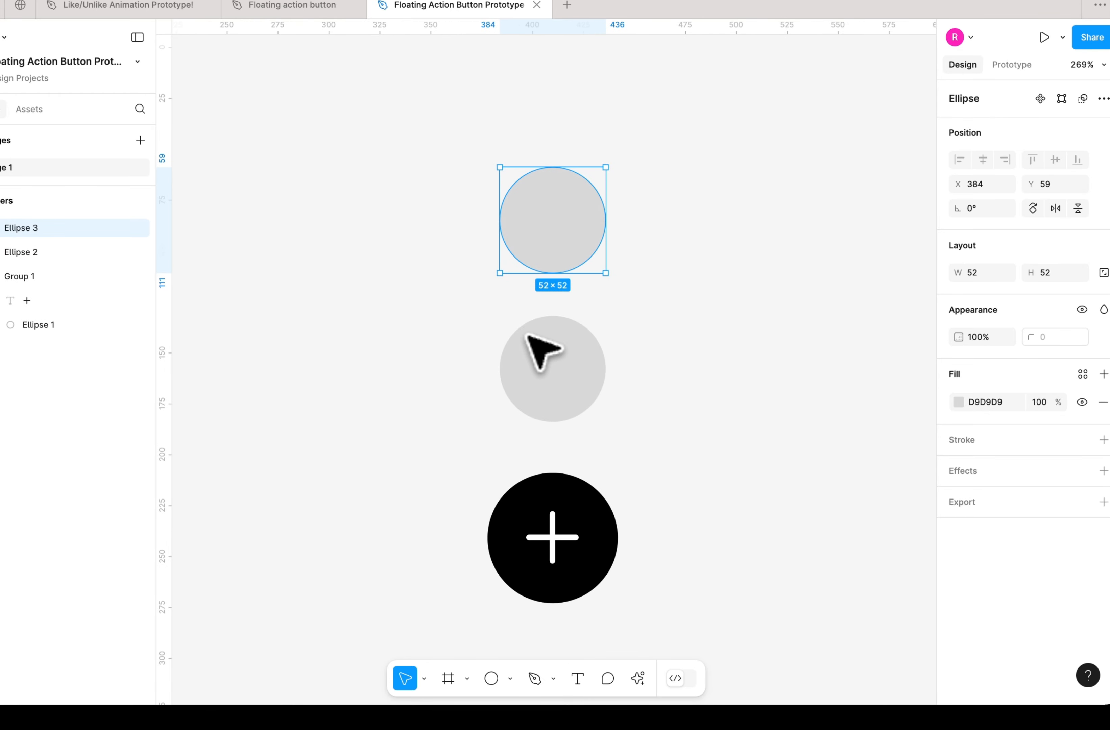
pyautogui.moveTo(545, 367); pyautogui.dragTo(553, 382)
pyautogui.click(575, 240)
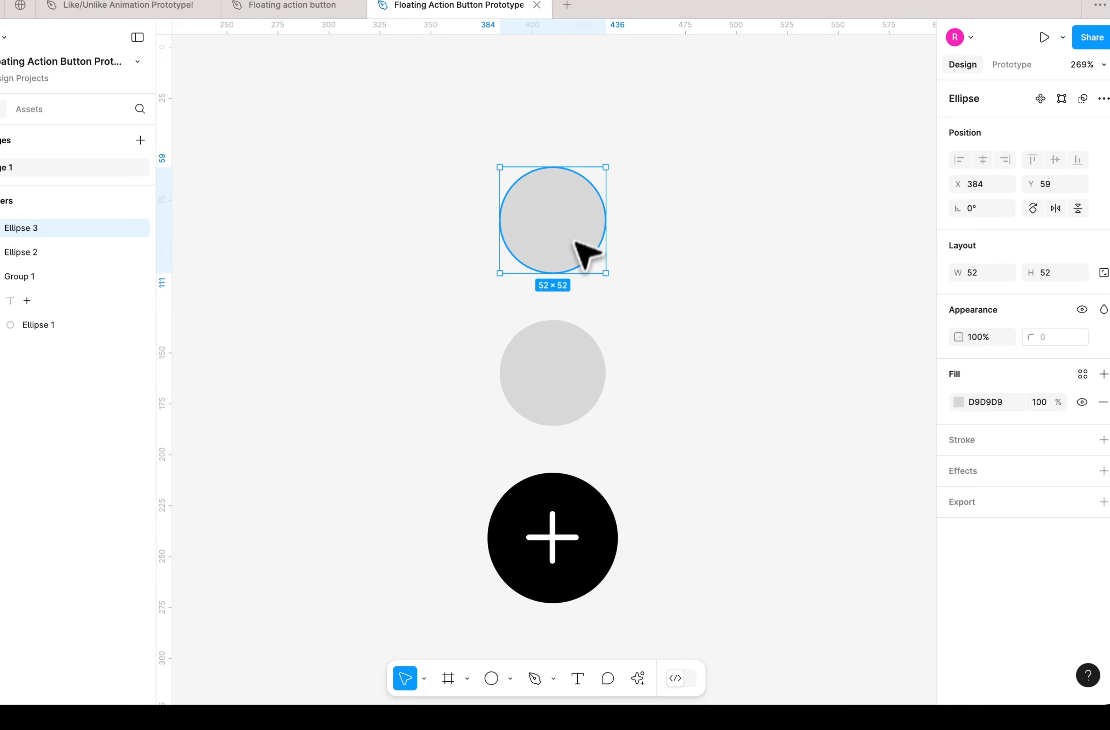
pyautogui.moveTo(574, 240); pyautogui.dragTo(578, 253)
pyautogui.moveTo(567, 332); pyautogui.dragTo(570, 354)
pyautogui.moveTo(569, 289); pyautogui.dragTo(567, 285)
pyautogui.moveTo(569, 413); pyautogui.dragTo(569, 410)
pyautogui.click(661, 441)
pyautogui.scroll(-2, 697, 413)
pyautogui.scroll(-5, 698, 413)
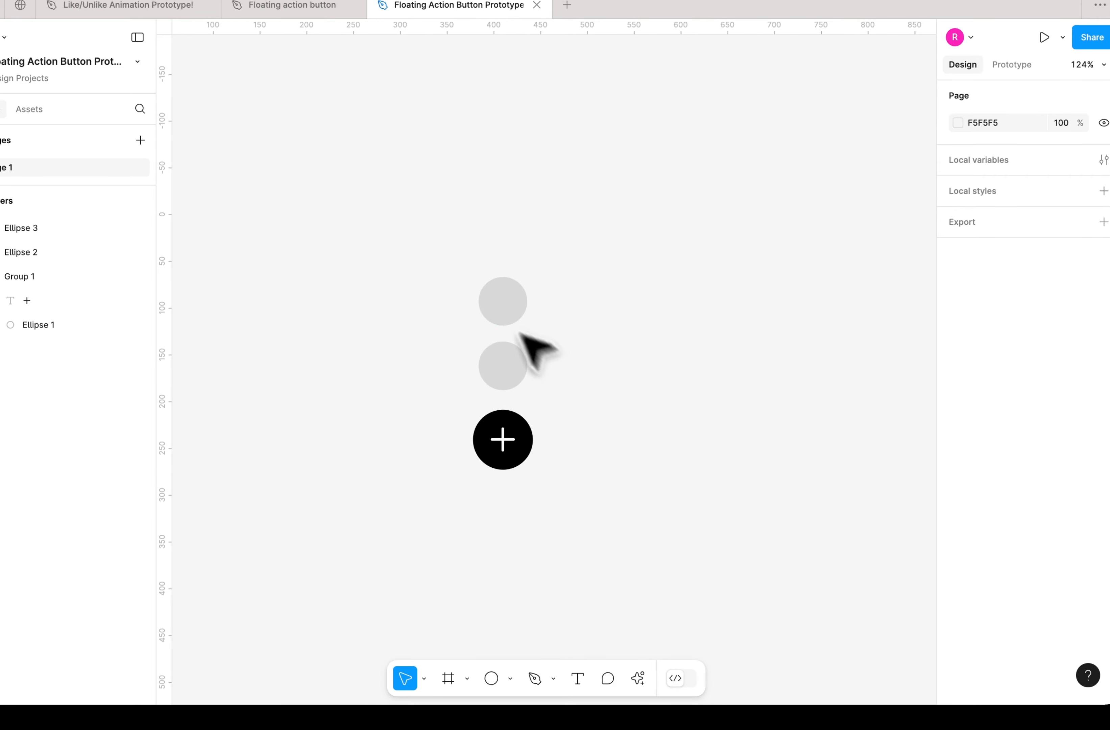
pyautogui.moveTo(443, 250); pyautogui.dragTo(531, 479)
pyautogui.click(560, 476)
pyautogui.scroll(1, 540, 427)
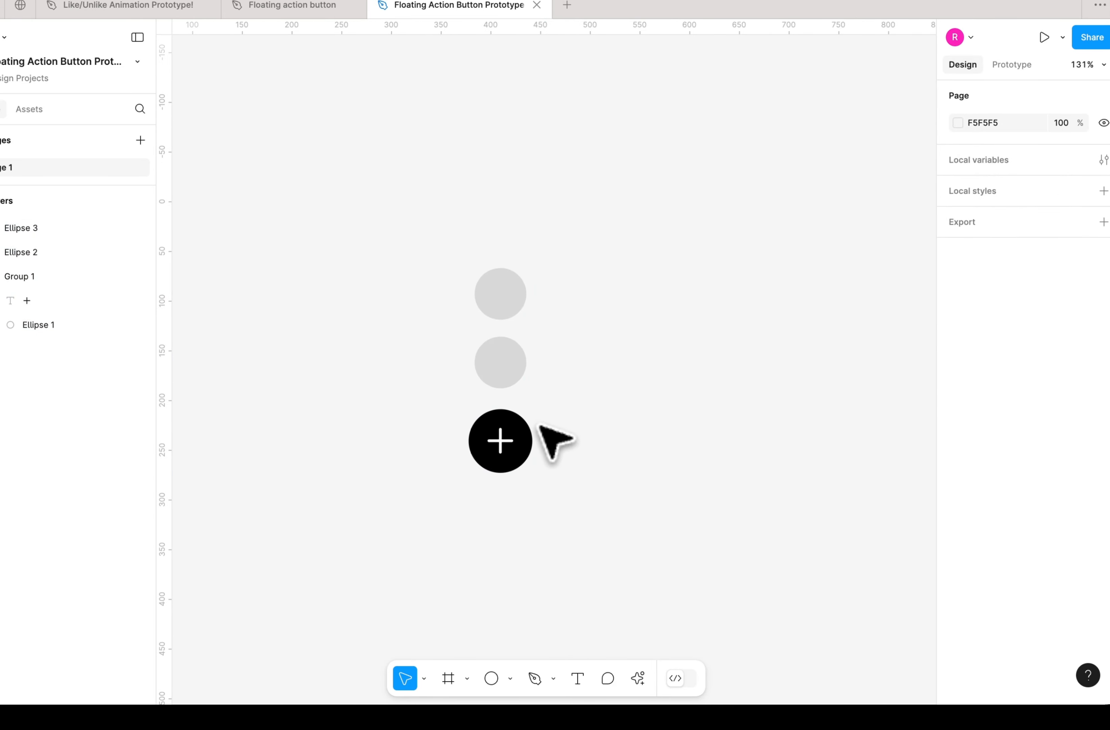
pyautogui.scroll(1, 487, 352)
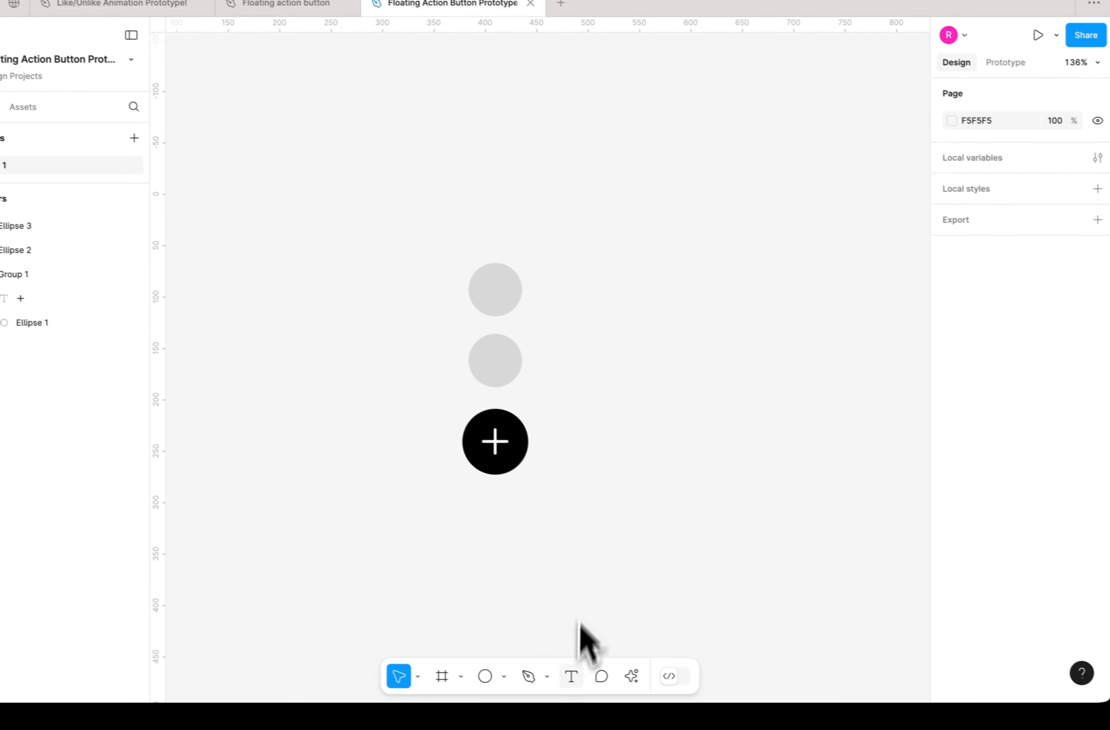
# Insert the share symbol, a box with an upward arrow, from SF Symbols Browser and move it beside the circles at X 482, Y 153.
pyautogui.click(631, 676)
pyautogui.click(543, 467)
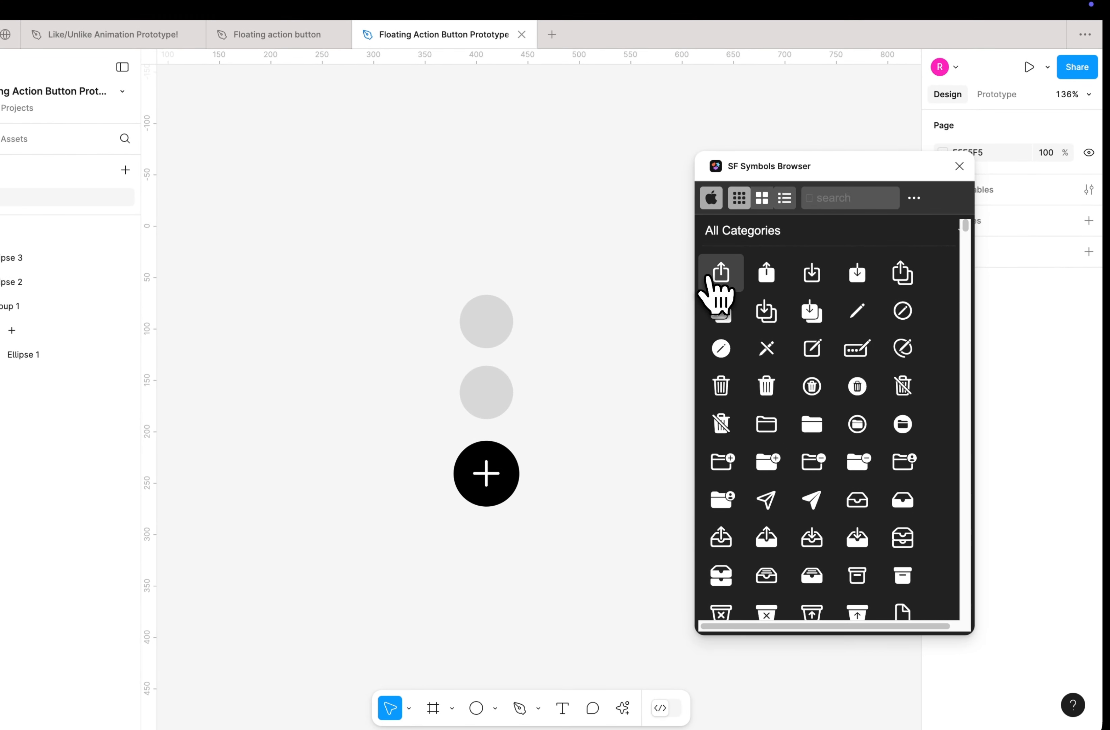
pyautogui.click(713, 276)
pyautogui.scroll(3, 549, 364)
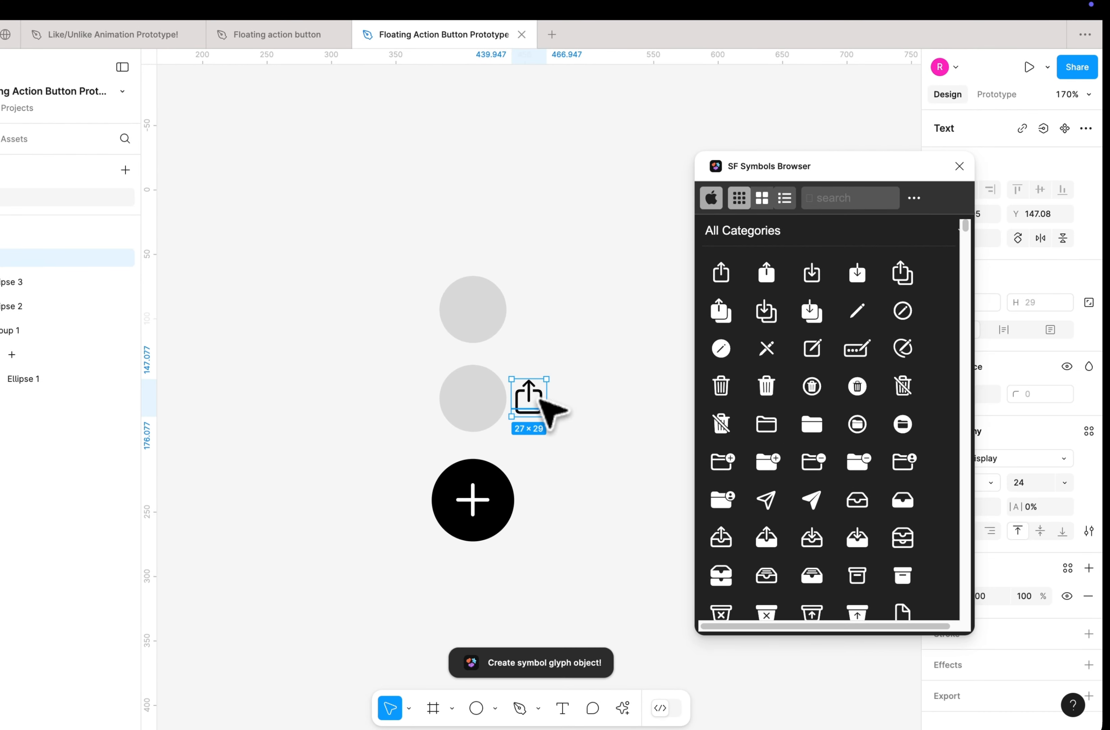
pyautogui.moveTo(535, 398); pyautogui.dragTo(605, 429)
pyautogui.scroll(2, 597, 426)
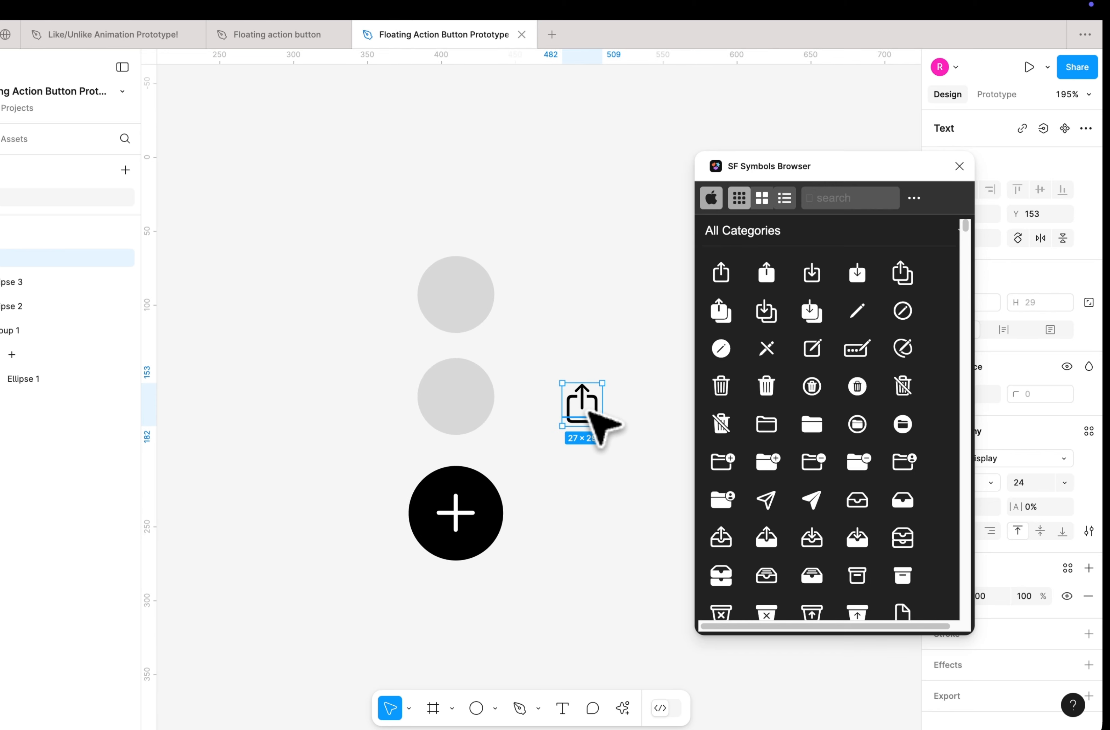
# Cut the share symbol, paste it onto the lower grey circle and centre it there at X 396, Y 147.
pyautogui.press('Delete')
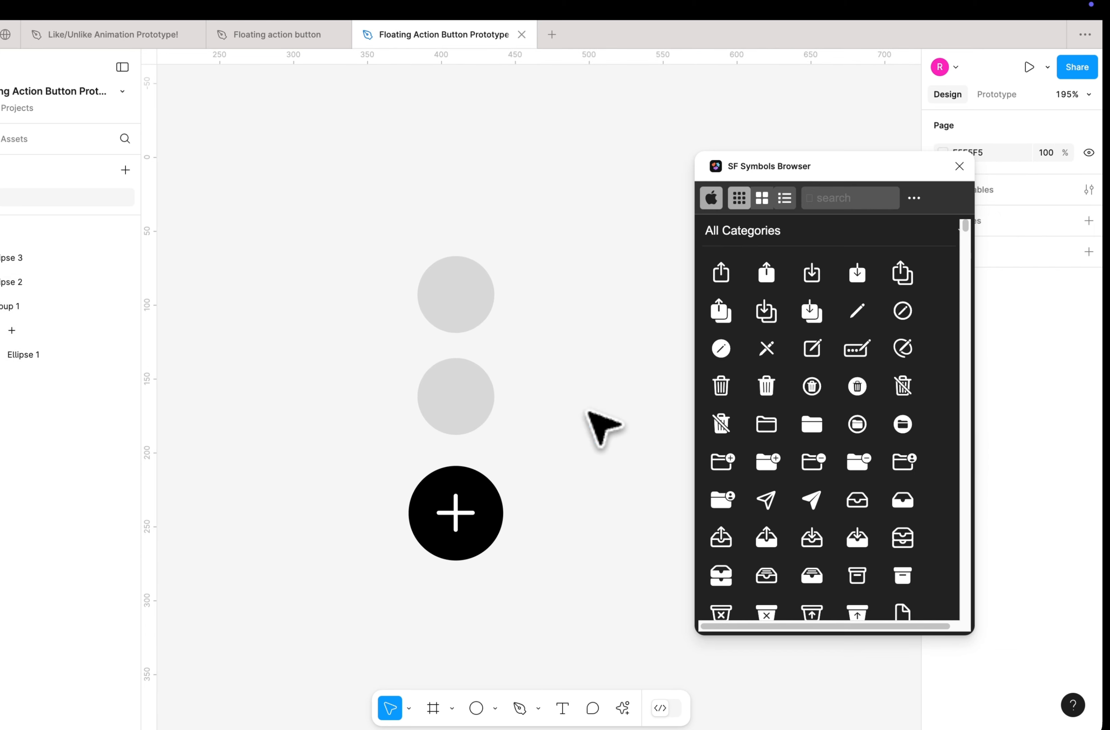
pyautogui.click(467, 413)
pyautogui.rightClick(459, 405)
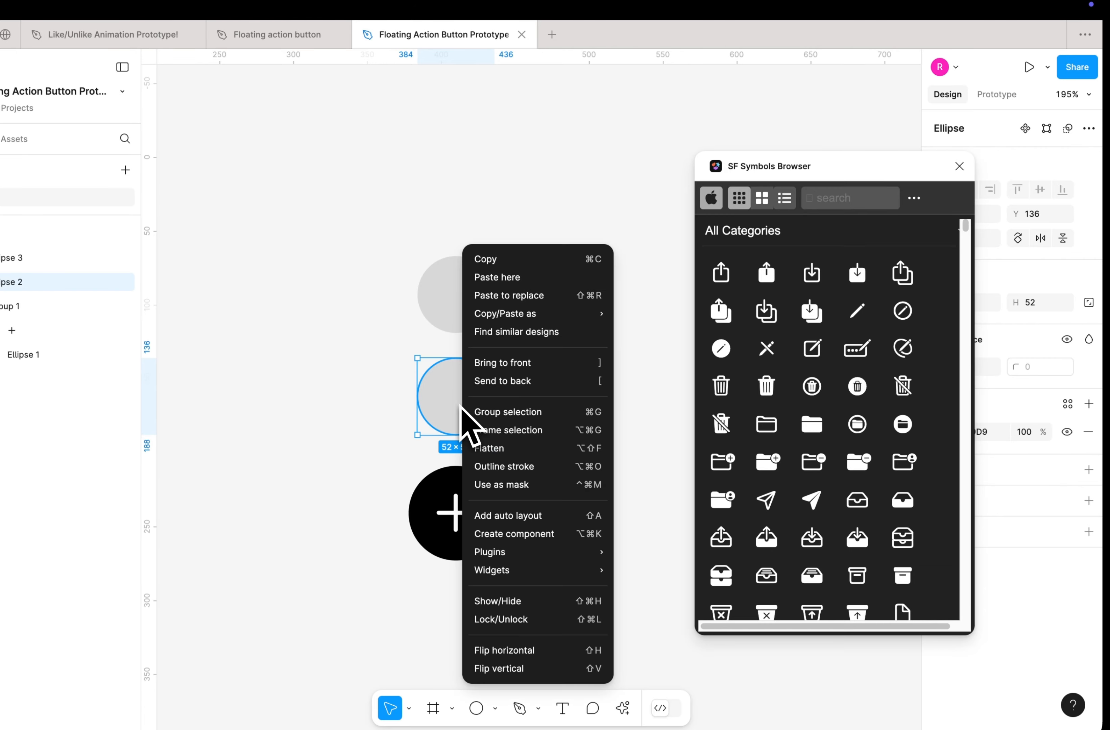
pyautogui.click(498, 278)
pyautogui.scroll(3, 471, 343)
pyautogui.moveTo(488, 432); pyautogui.dragTo(477, 416)
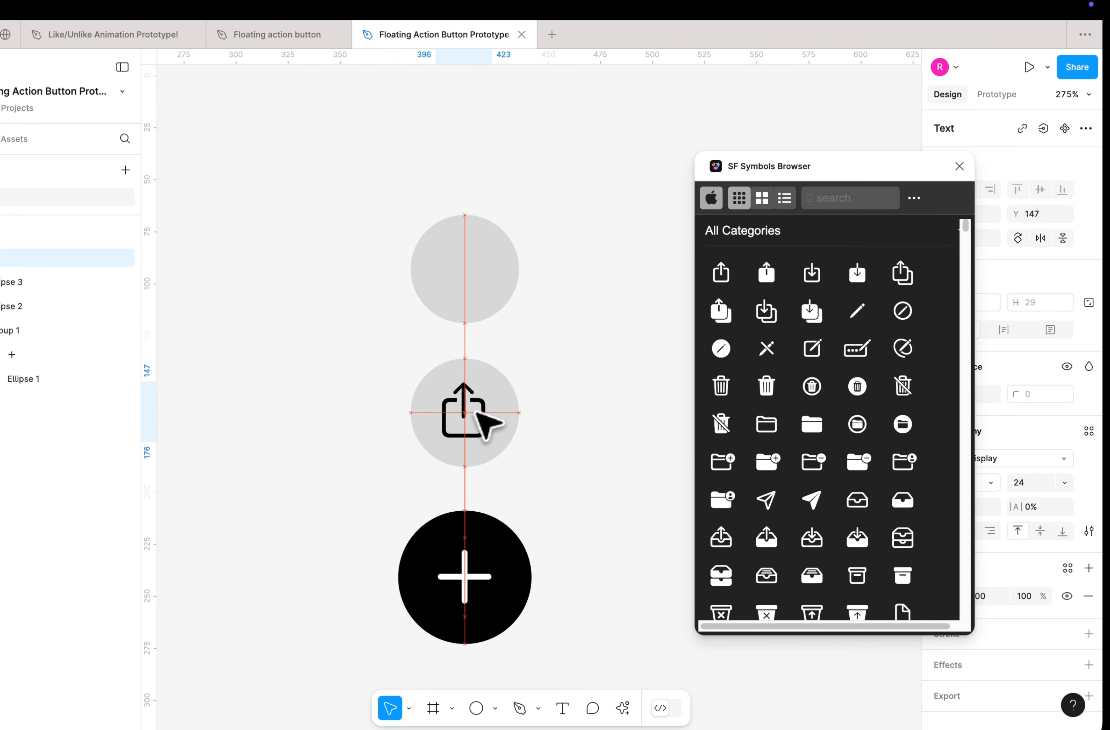
pyautogui.scroll(2, 479, 410)
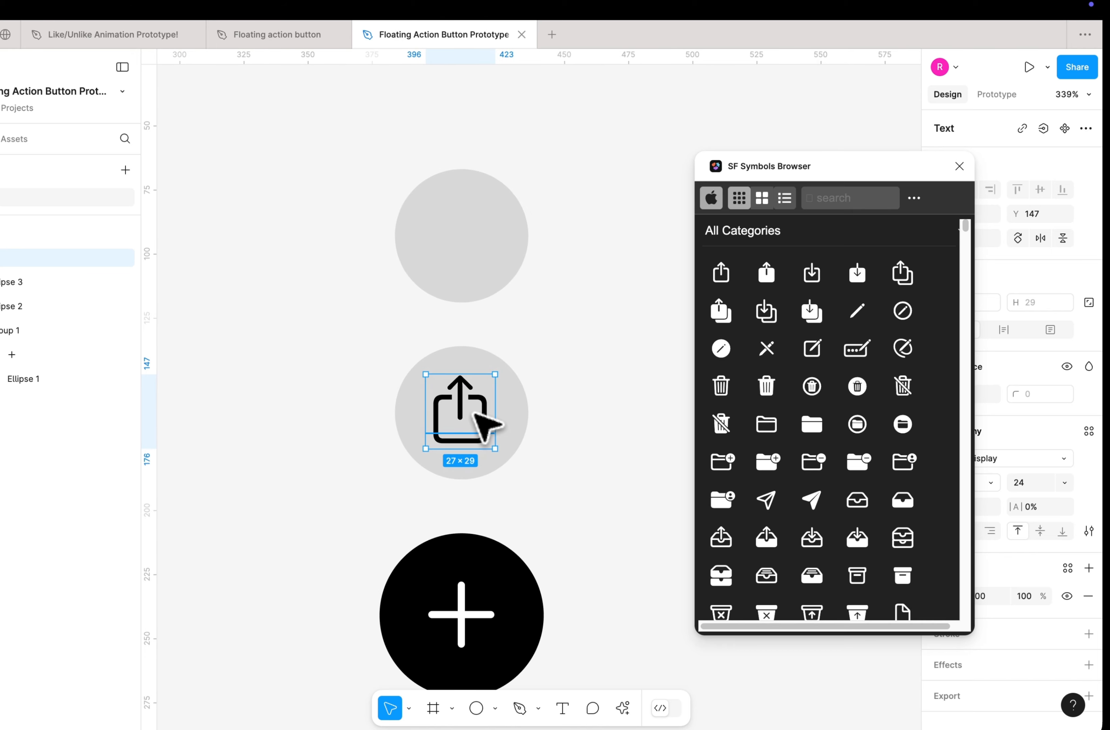
# Group the share symbol with the lower grey circle.
pyautogui.click(518, 410)
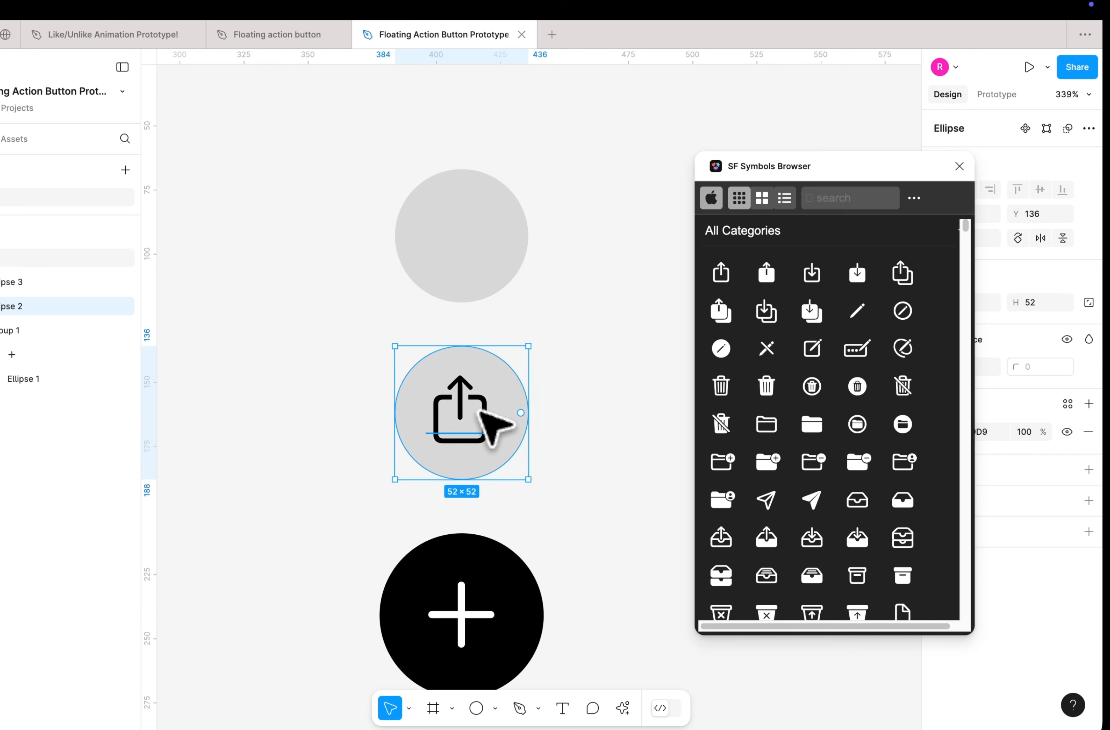
pyautogui.click(440, 418)
pyautogui.moveTo(442, 418); pyautogui.dragTo(442, 419)
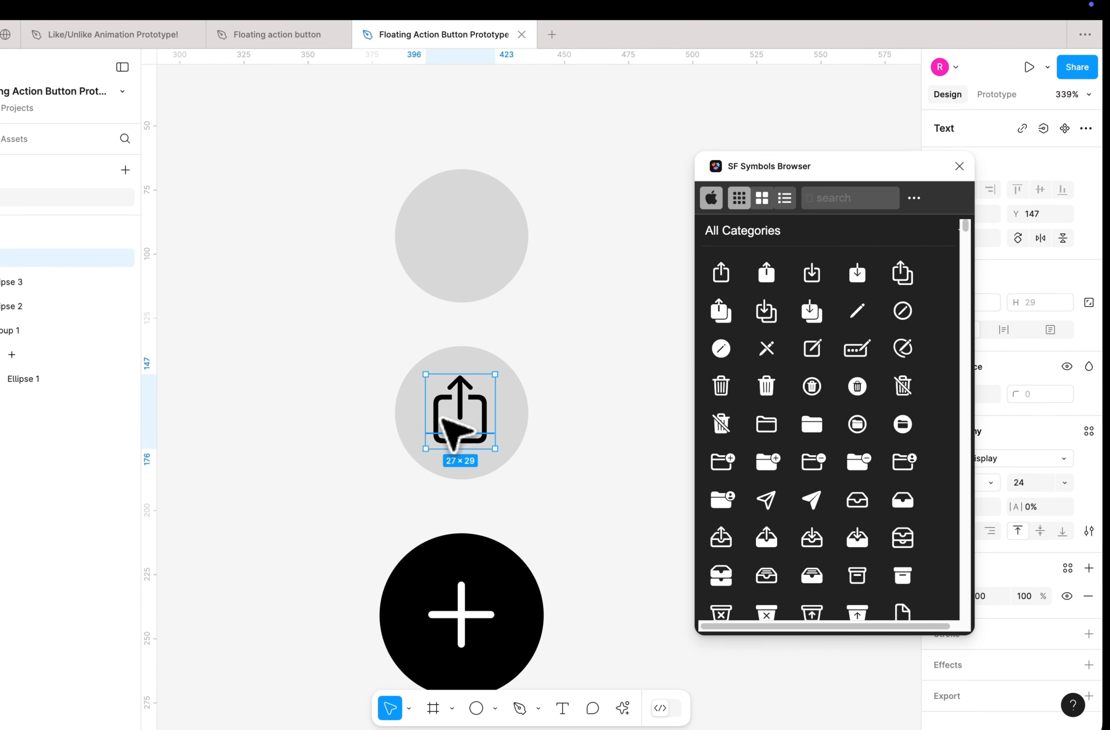
pyautogui.click(507, 413)
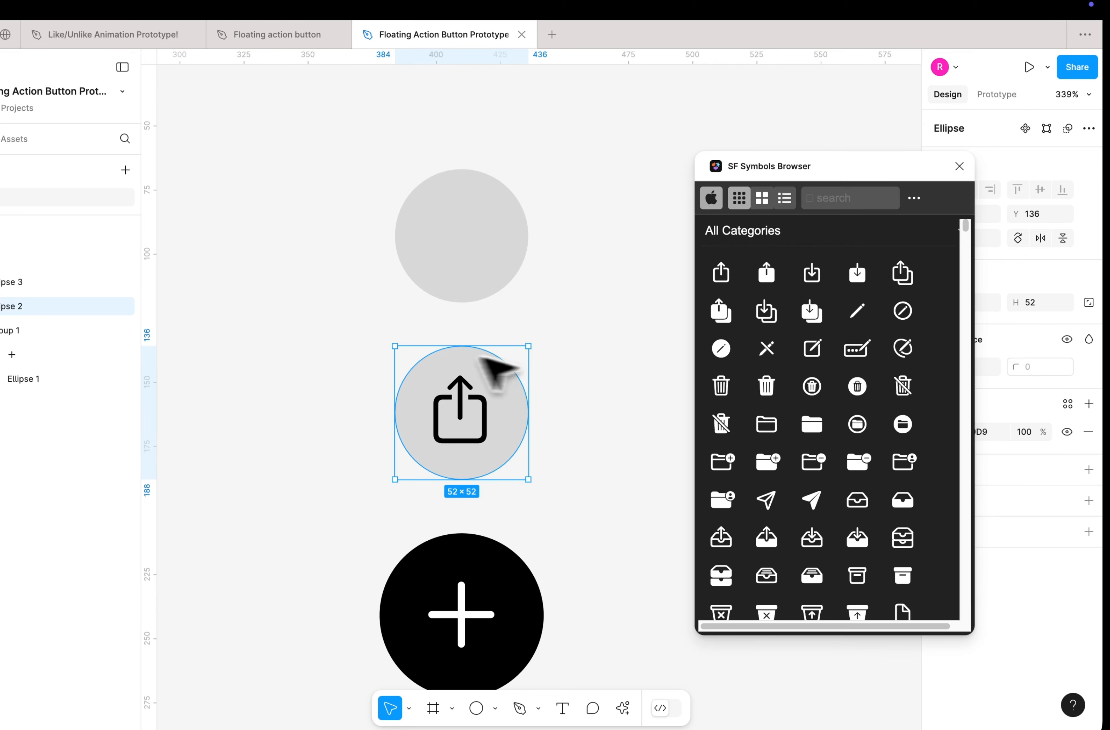
pyautogui.moveTo(366, 343); pyautogui.dragTo(558, 471)
pyautogui.press('super+g')
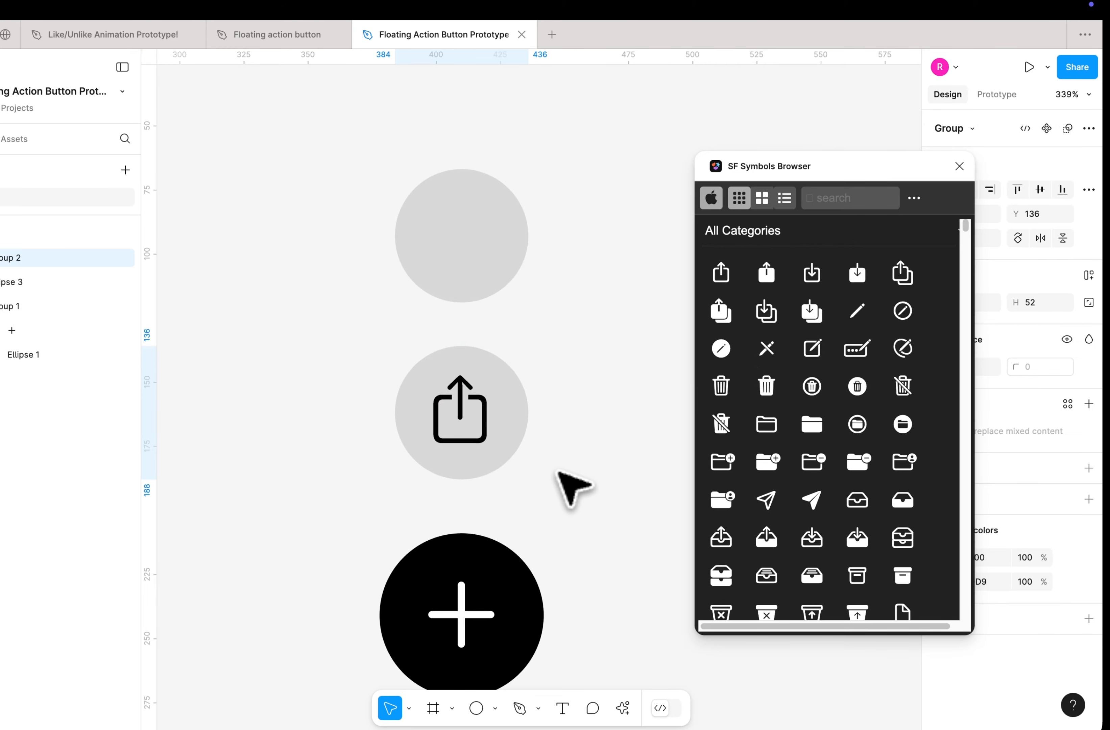
# Set the fill of the share symbol on the lower small circle to FFFFFF.
pyautogui.doubleClick(479, 417)
pyautogui.scroll(-3, 481, 412)
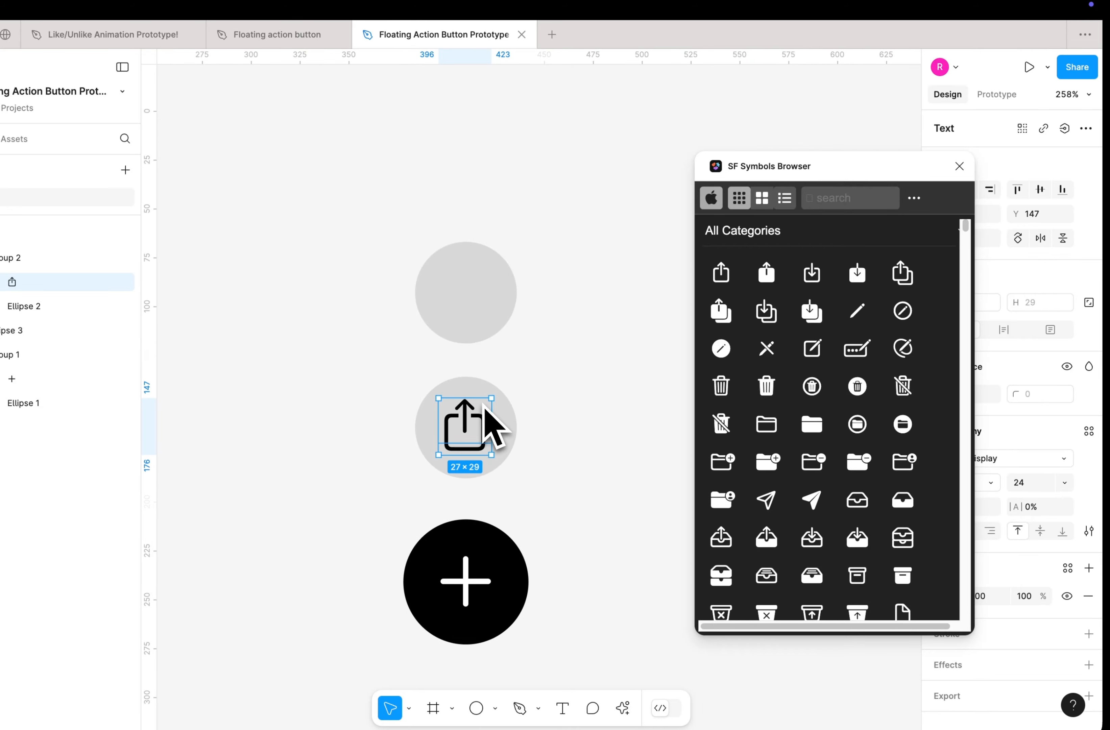
pyautogui.click(505, 401)
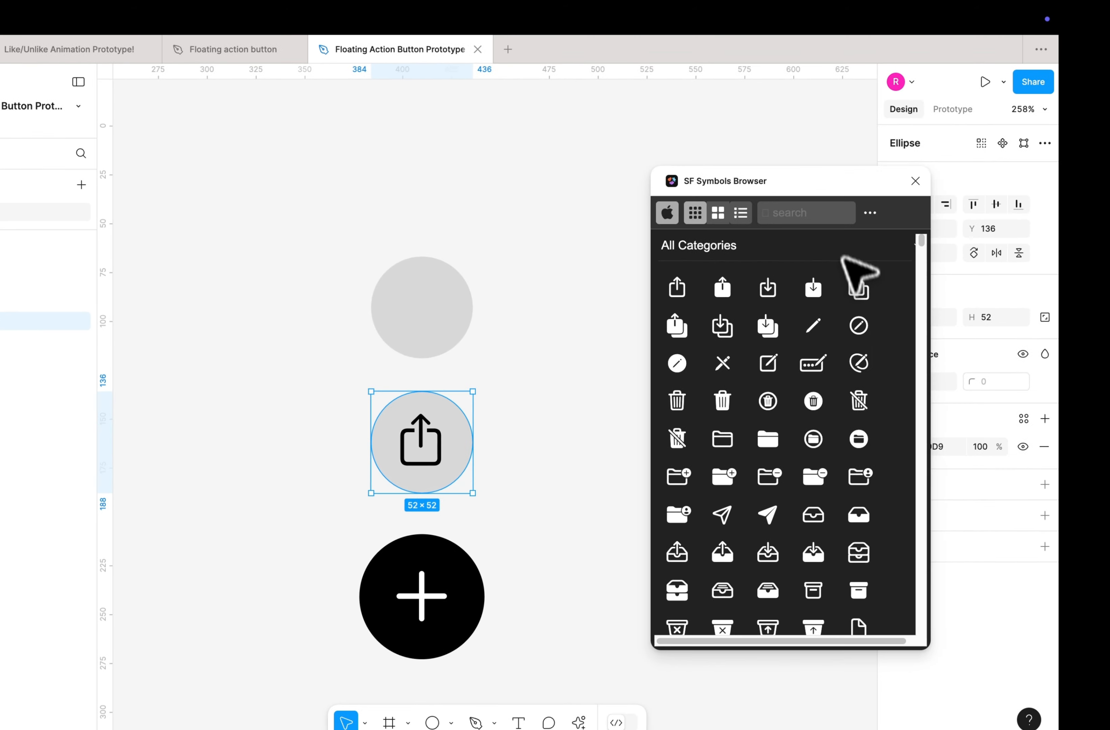
pyautogui.moveTo(804, 187); pyautogui.dragTo(797, 185)
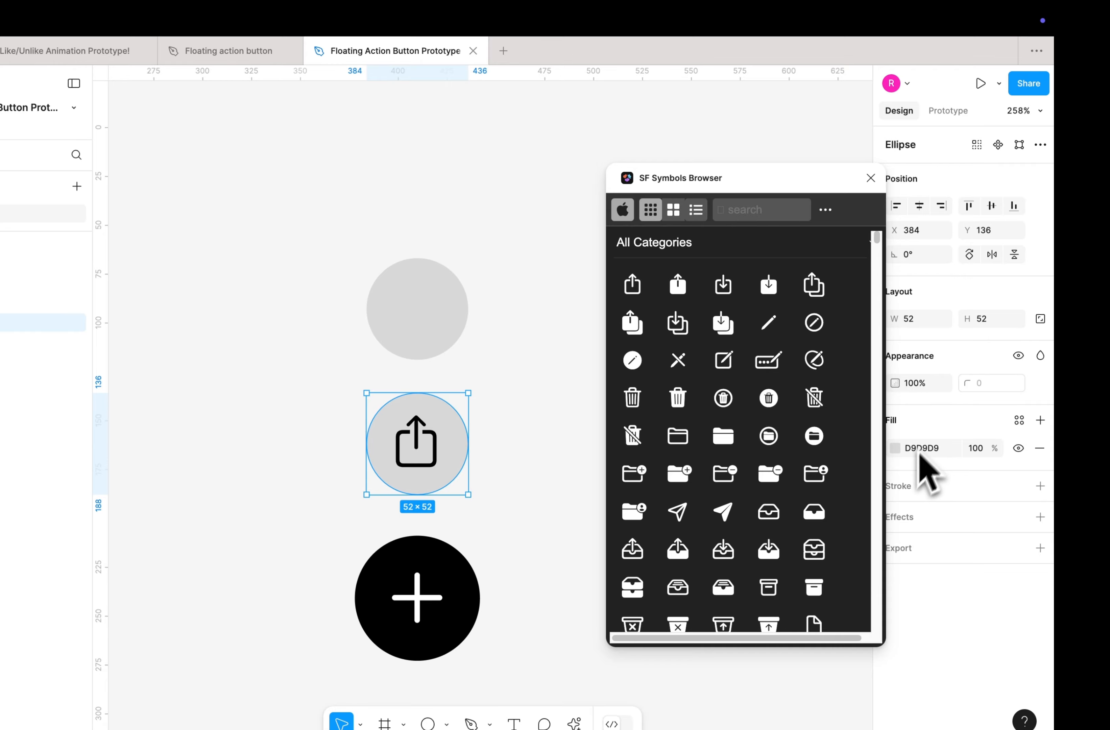
pyautogui.click(421, 456)
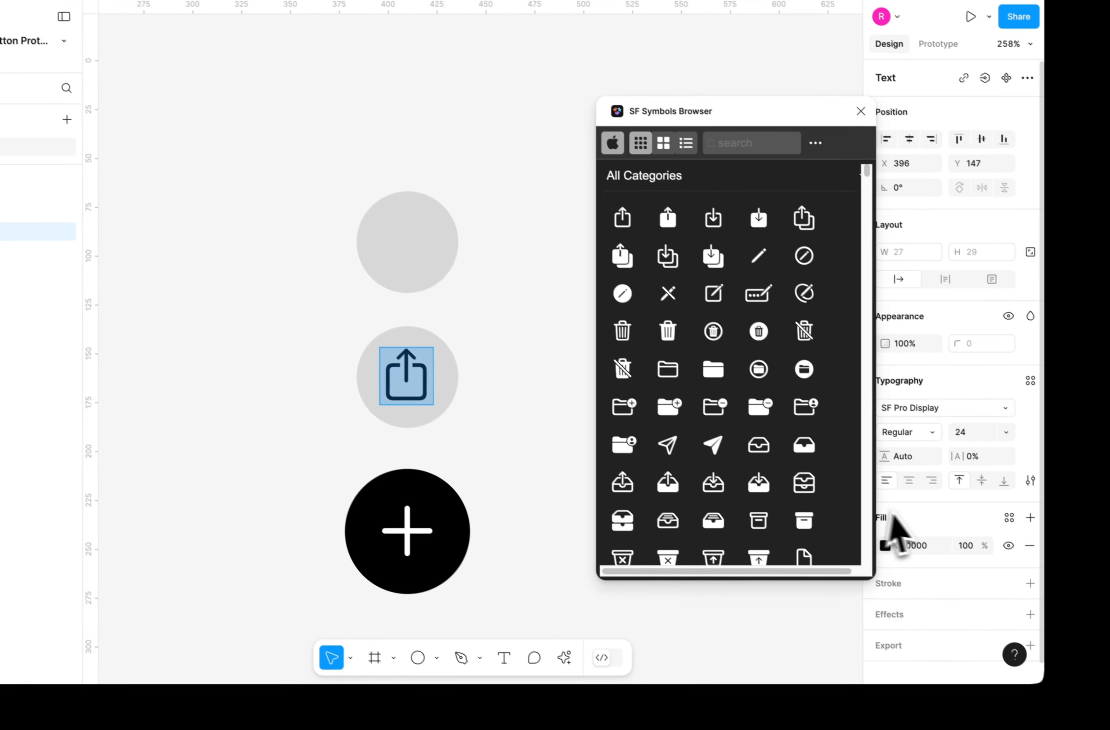
pyautogui.click(932, 616)
pyautogui.press('BackSpace')
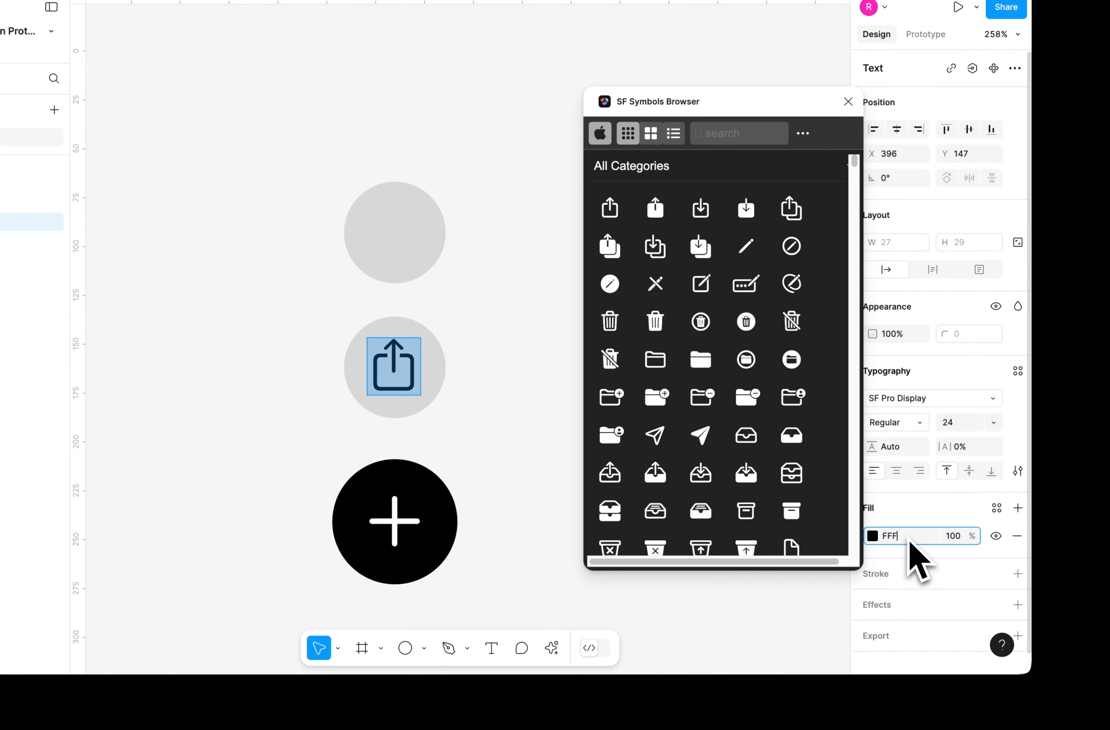
pyautogui.write('FFFFFF')
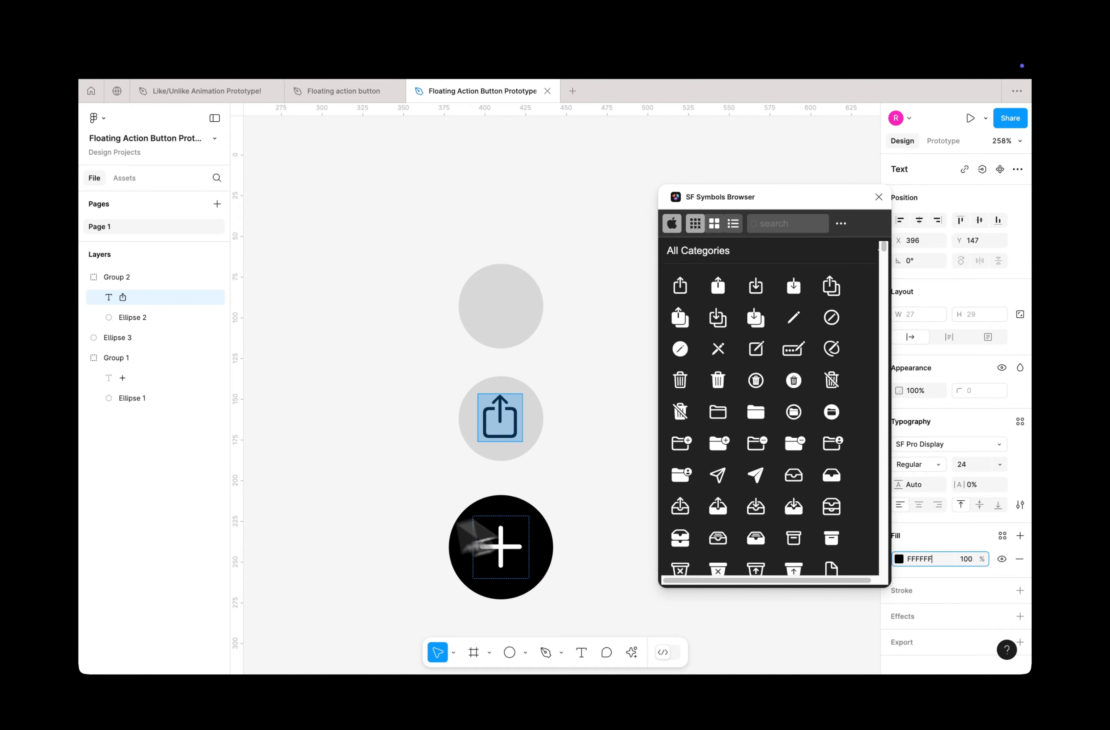
pyautogui.press('Return')
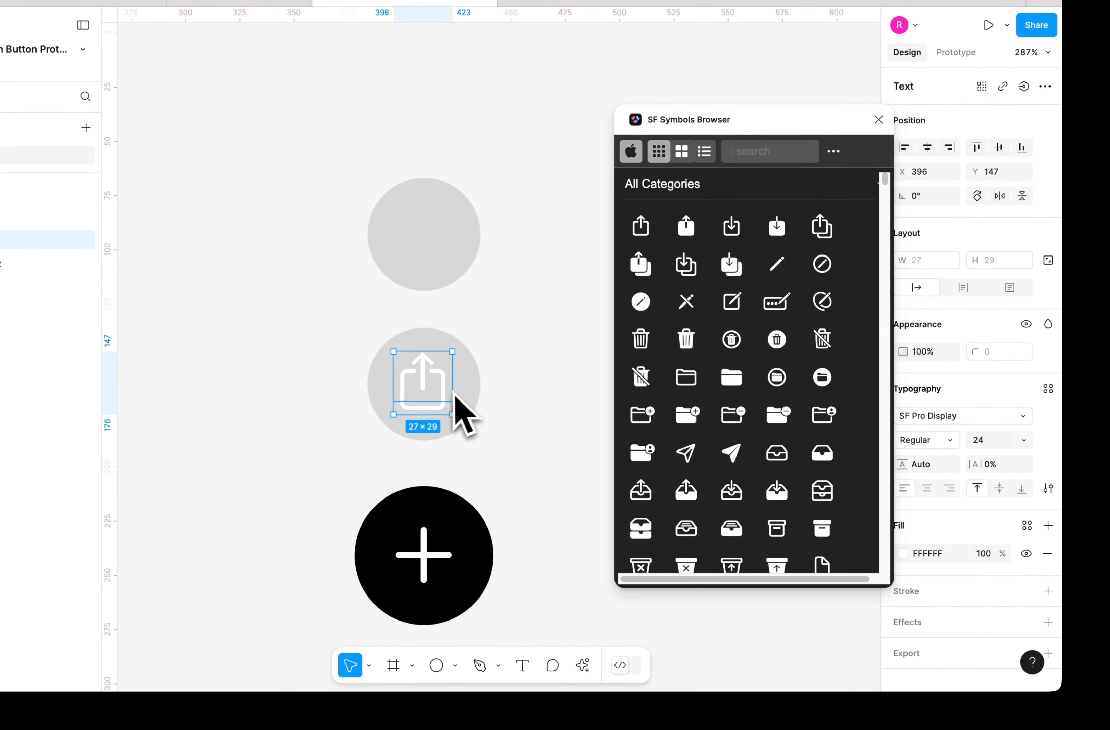
# Set the fill of the circle behind the share symbol to 000000.
pyautogui.click(469, 396)
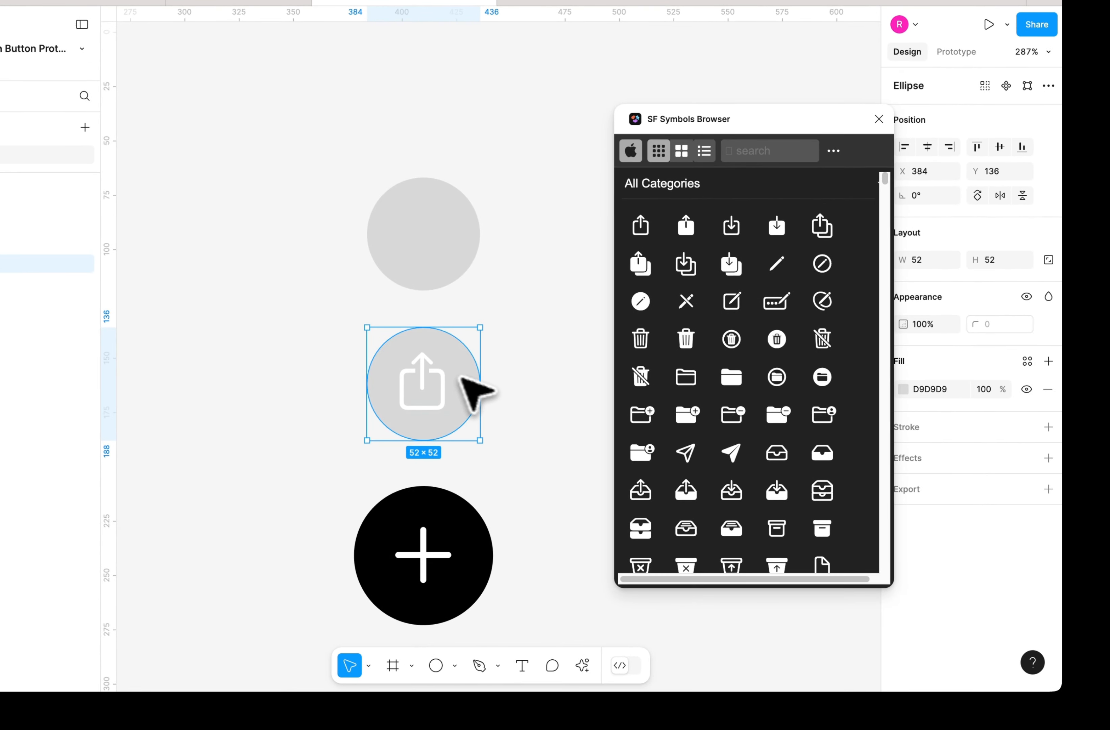
pyautogui.click(944, 388)
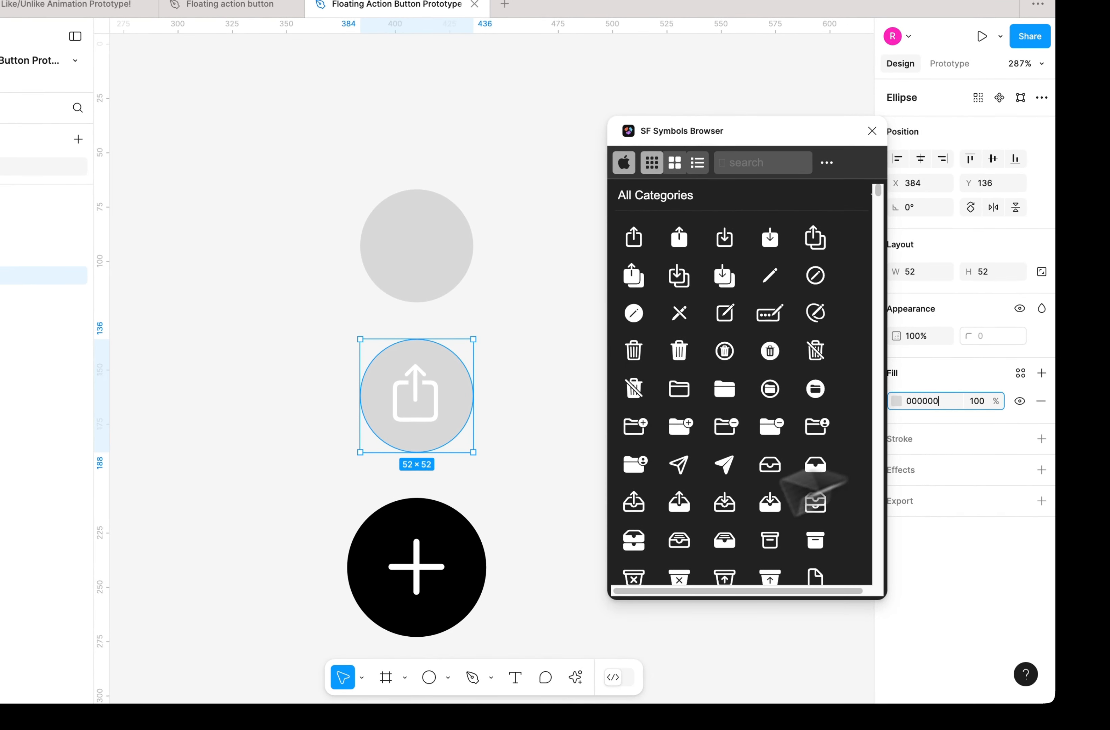
pyautogui.click(516, 541)
pyautogui.click(433, 299)
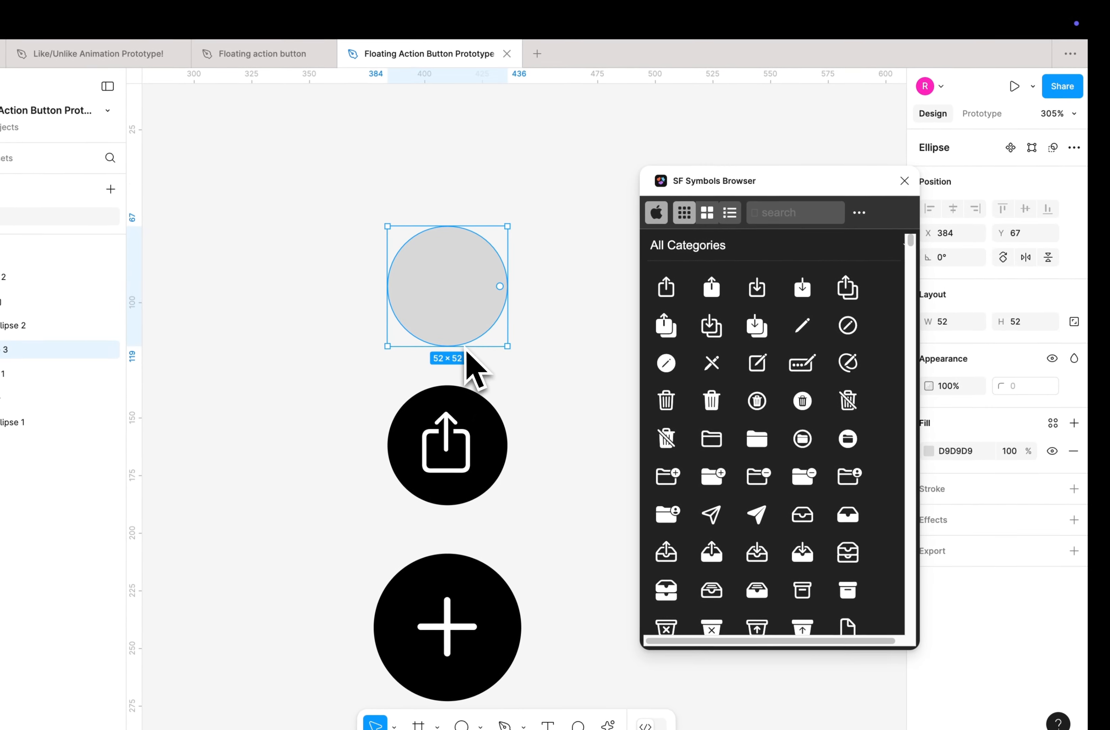
pyautogui.click(788, 218)
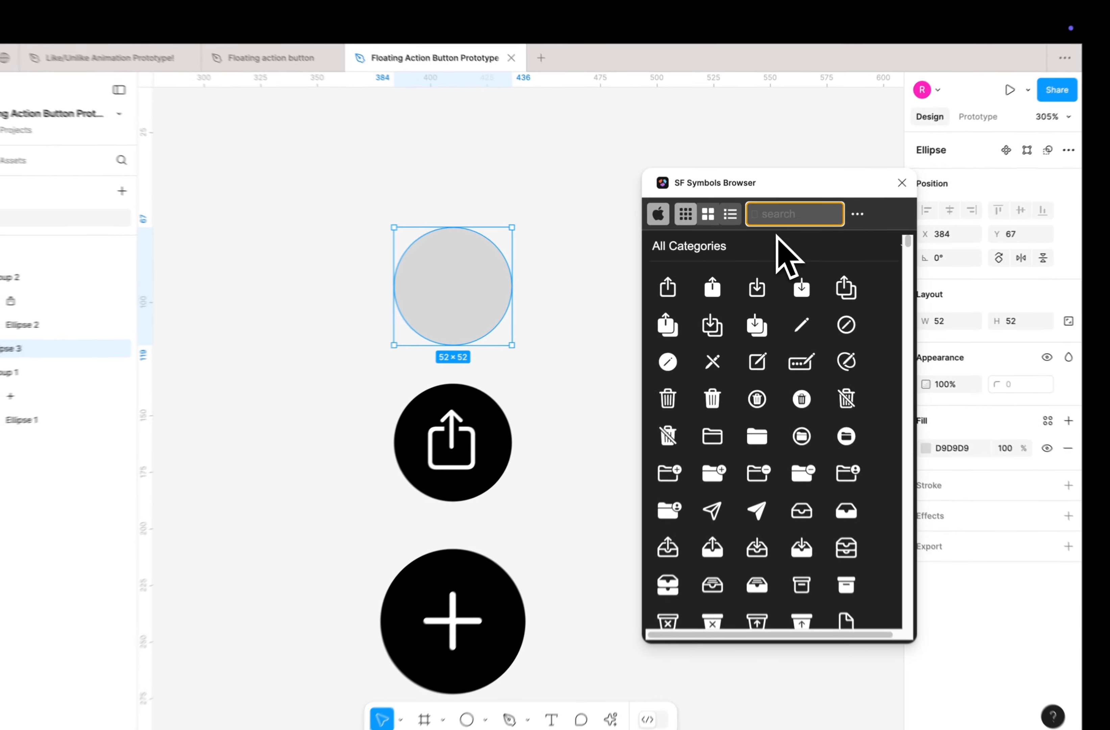
pyautogui.write('save')
pyautogui.press('BackSpace')
pyautogui.press('BackSpace')
pyautogui.press('BackSpace')
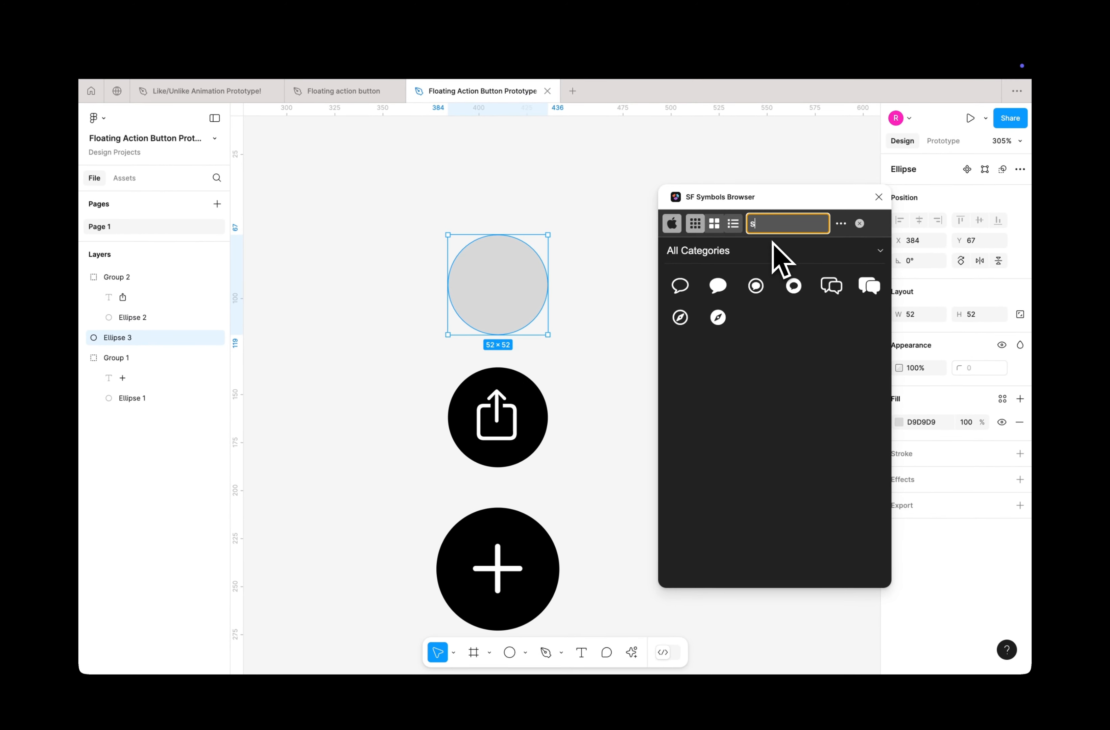
pyautogui.press('BackSpace')
# Insert the edit symbol, a square with a pencil, from SF Symbols Browser and move it beside the grey circle at X 453, Y 93.
pyautogui.scroll(-3, 765, 422)
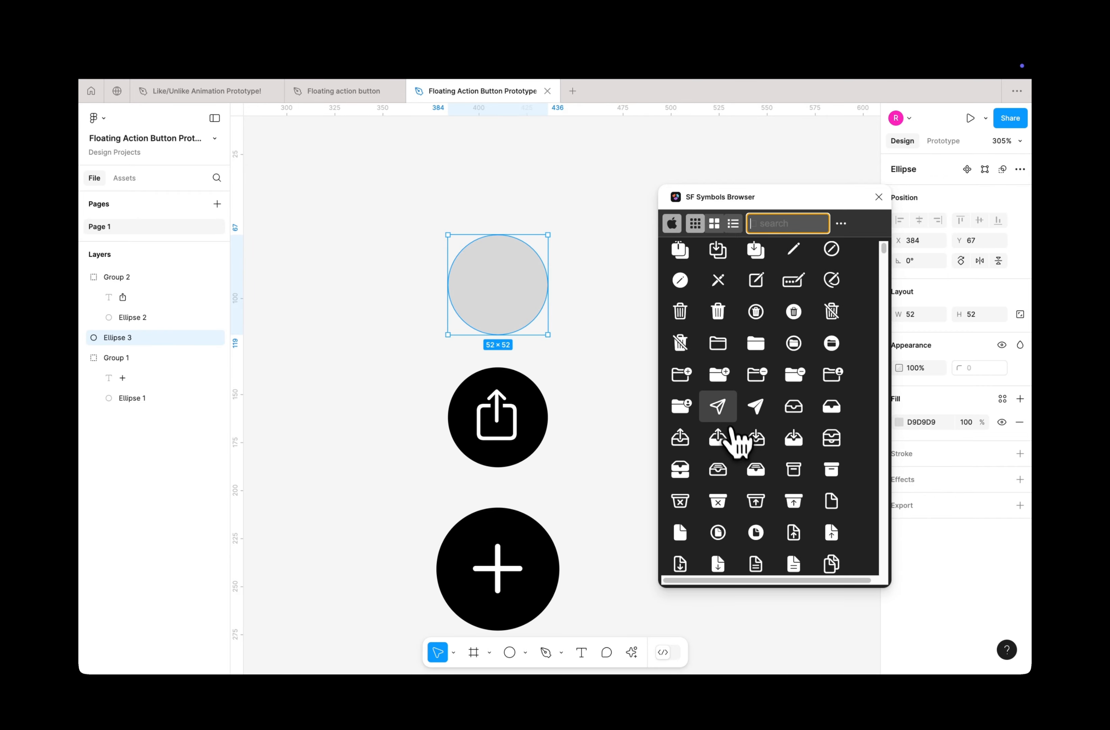
pyautogui.scroll(-1, 725, 433)
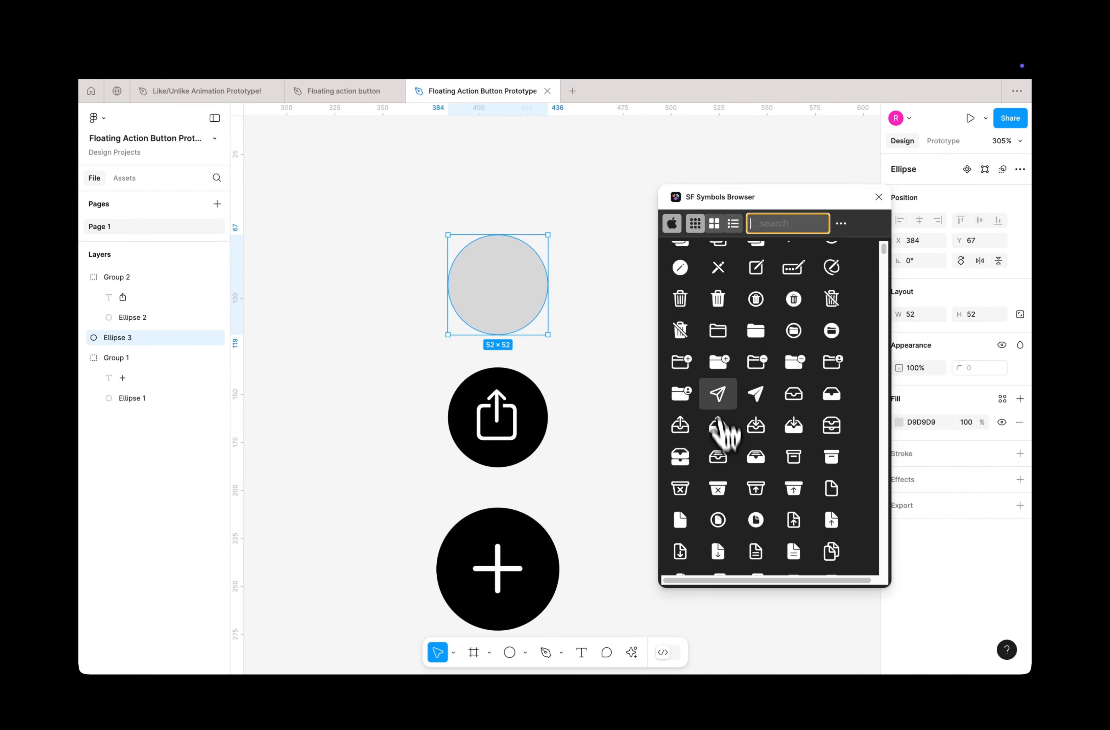
pyautogui.scroll(4, 724, 396)
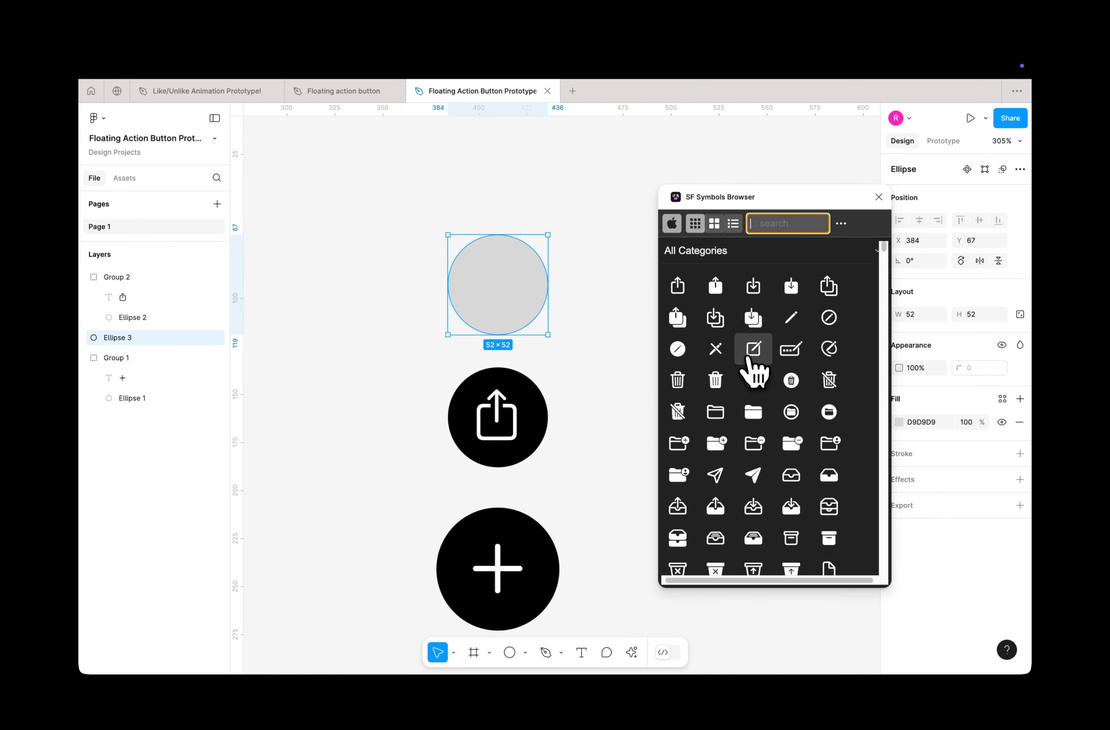
pyautogui.click(751, 354)
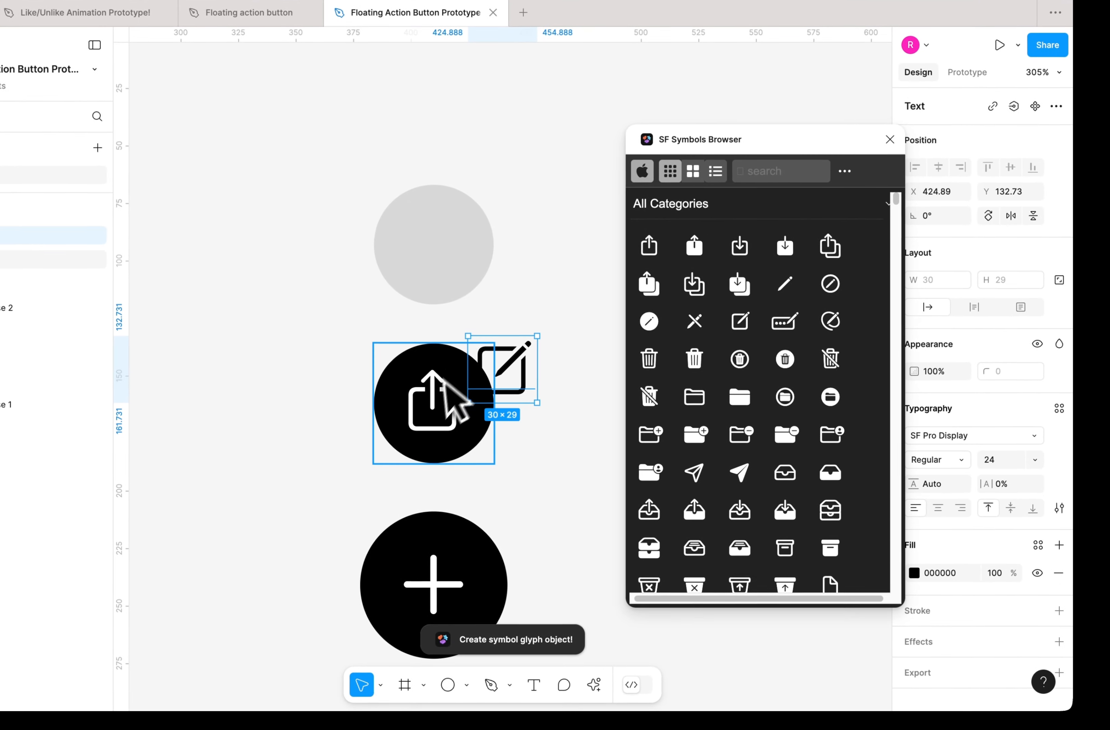
pyautogui.moveTo(498, 398); pyautogui.dragTo(530, 308)
pyautogui.scroll(-3, 537, 297)
pyautogui.hscroll(3, 531, 308)
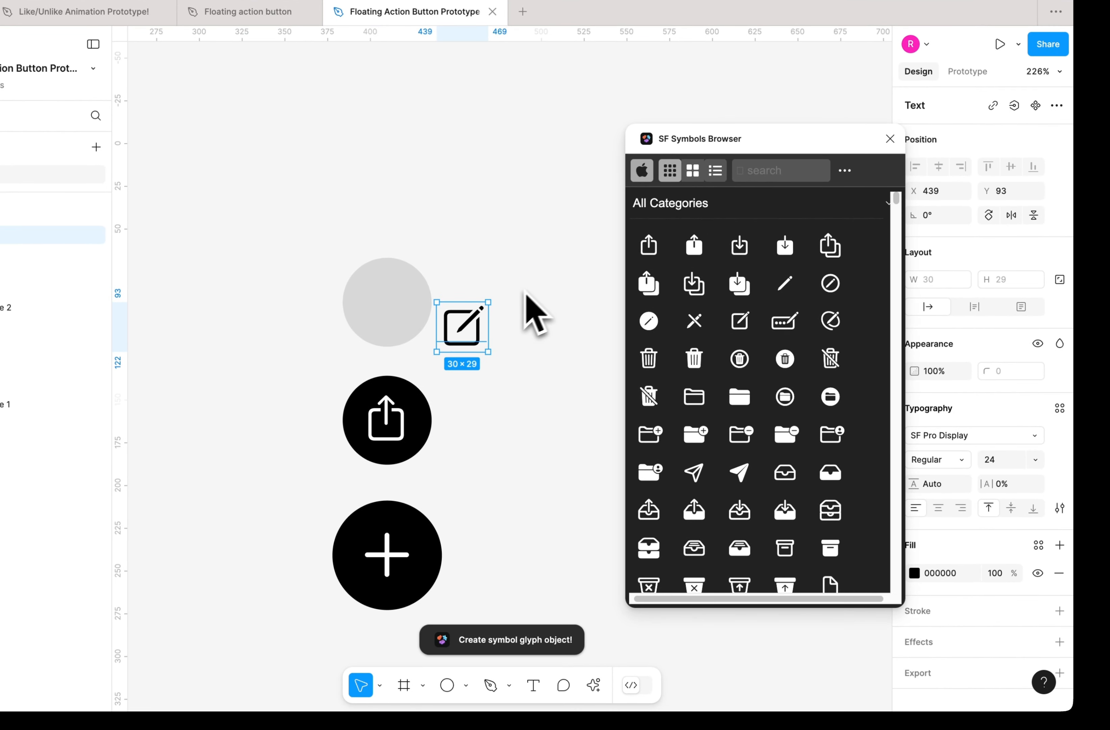
pyautogui.moveTo(452, 343); pyautogui.dragTo(476, 343)
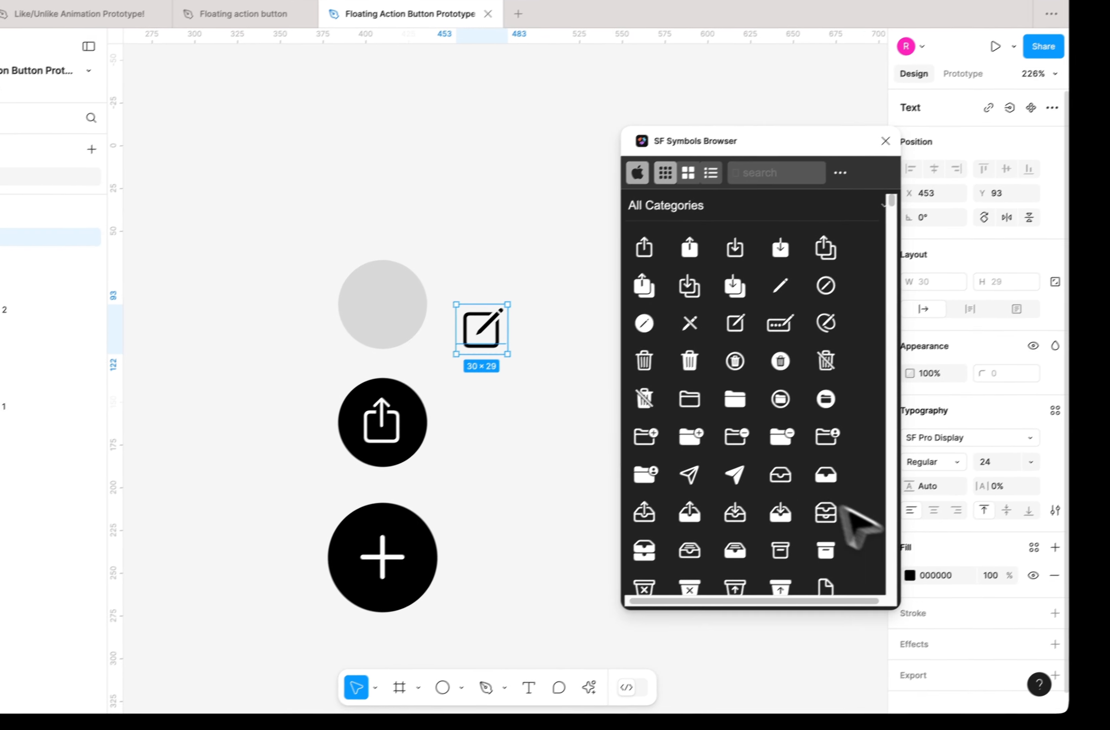
# Close SF Symbols Browser and set the edit symbol's fill to FFFFFF.
pyautogui.click(848, 159)
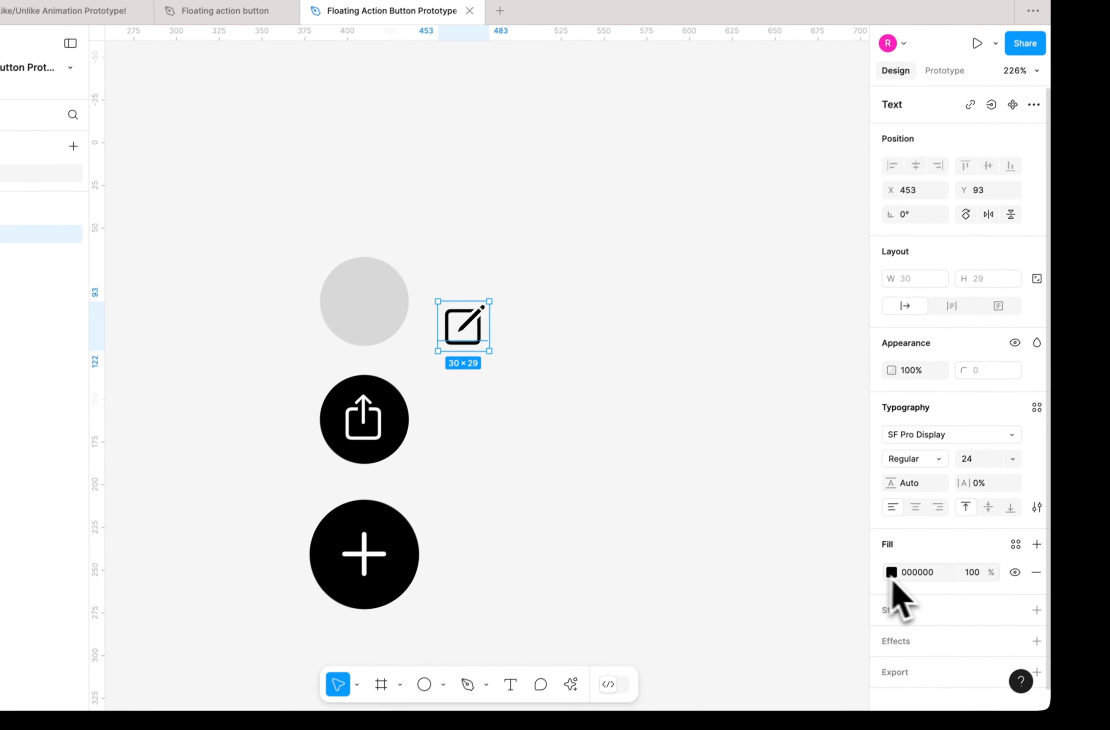
pyautogui.click(901, 594)
pyautogui.press('BackSpace')
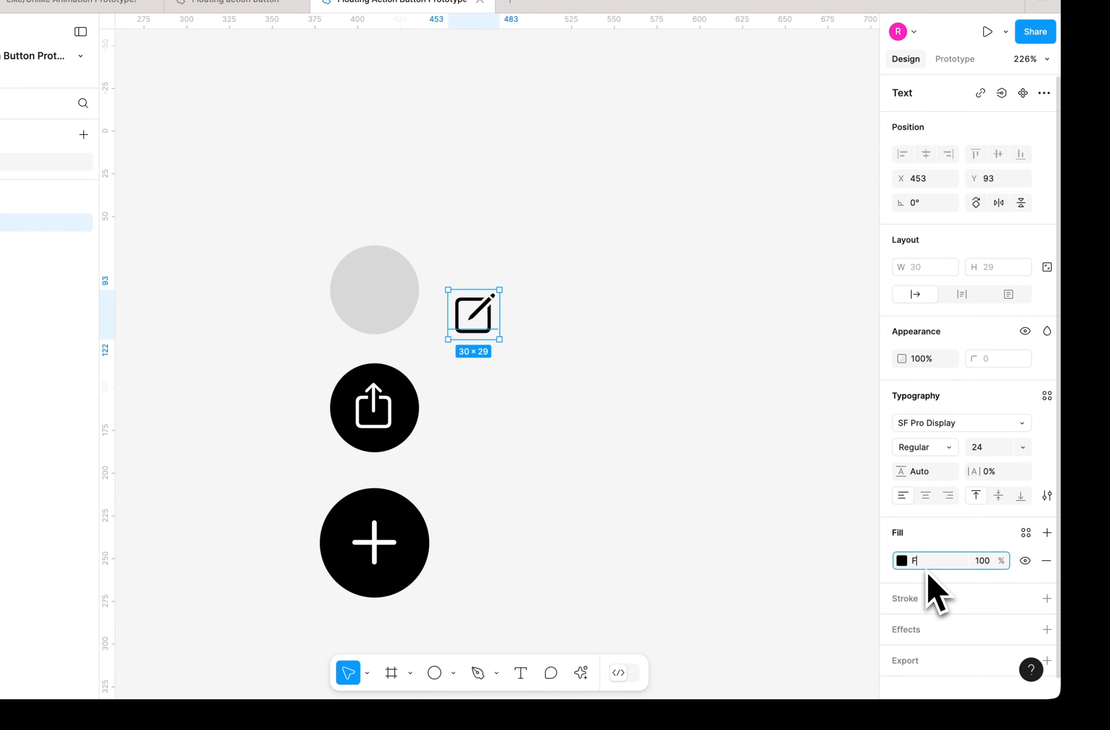
pyautogui.click(793, 496)
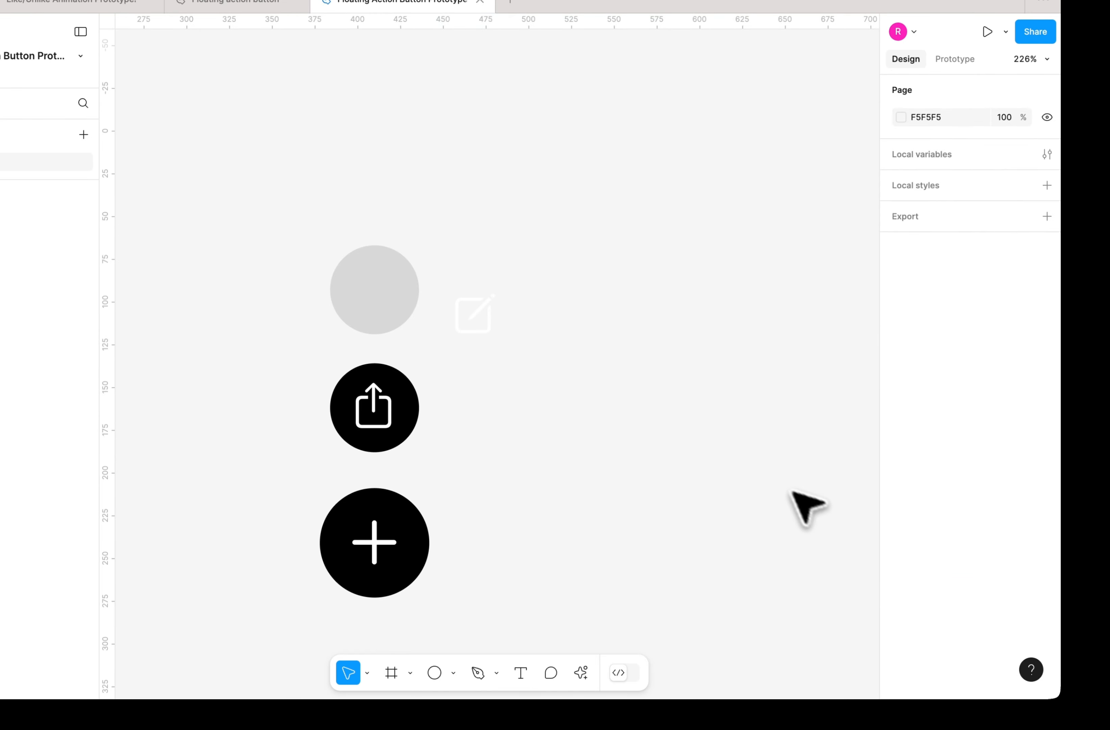
# Move the white edit symbol onto the grey circle and centre it there at X 395, Y 78.
pyautogui.scroll(3, 571, 412)
pyautogui.hscroll(-2, 549, 365)
pyautogui.moveTo(549, 327); pyautogui.dragTo(438, 299)
pyautogui.scroll(1, 437, 299)
pyautogui.press('Left')
pyautogui.press('Left')
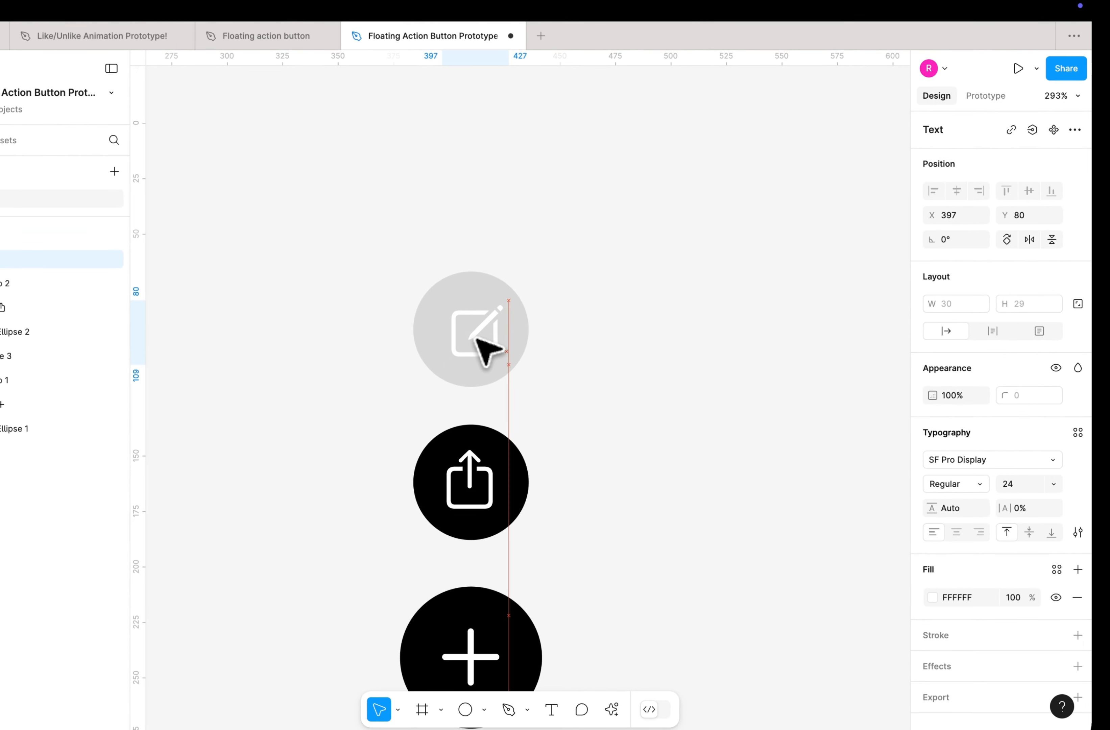
# Group the edit symbol with the grey circle behind it.
pyautogui.moveTo(388, 277); pyautogui.dragTo(509, 343)
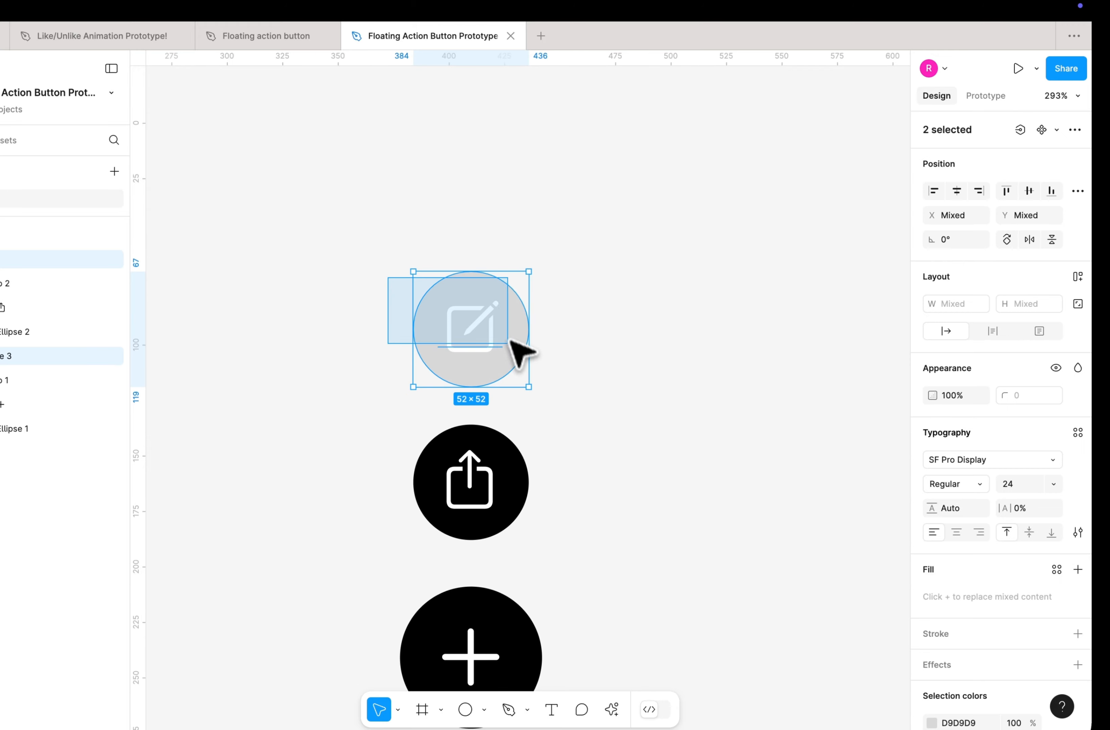
pyautogui.moveTo(543, 393); pyautogui.dragTo(544, 394)
pyautogui.press('super+g')
# Set the fill of the circle behind the edit symbol to 000000.
pyautogui.doubleClick(476, 349)
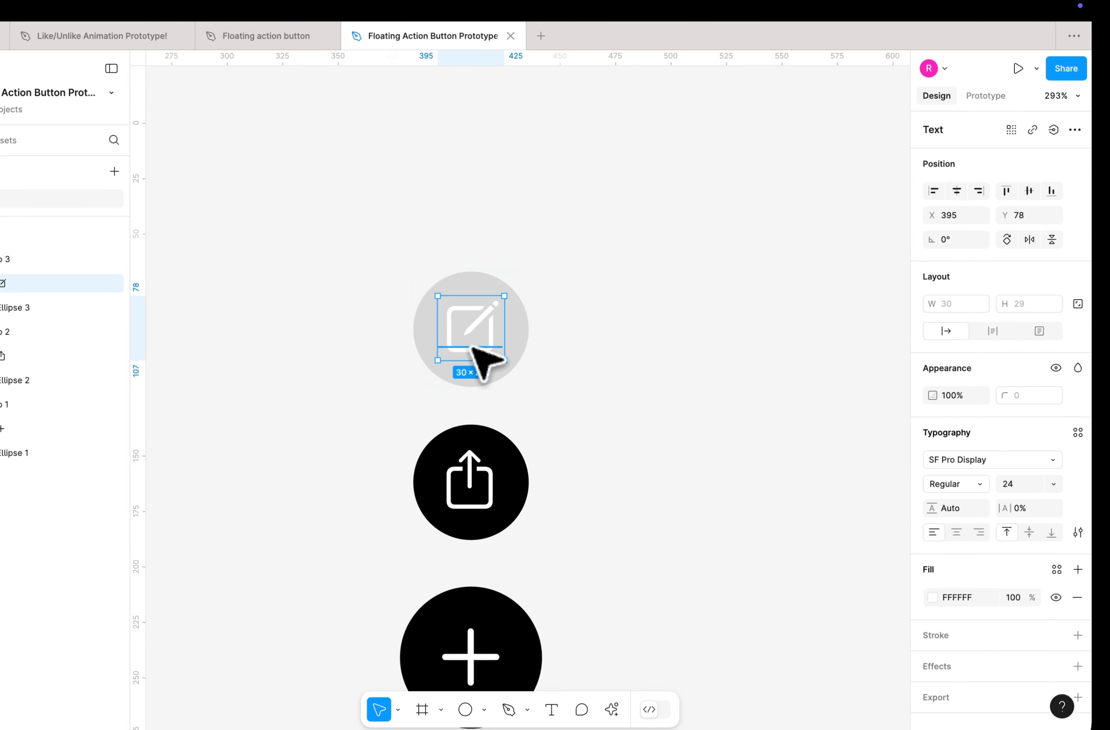
pyautogui.click(516, 337)
pyautogui.click(959, 433)
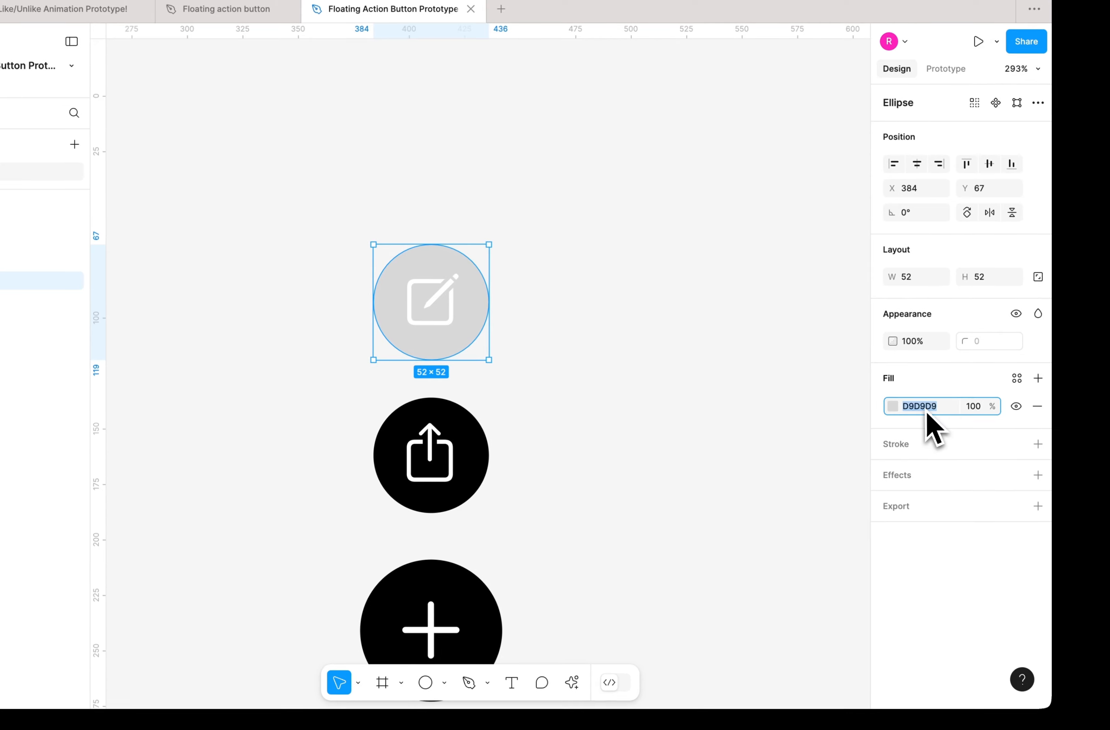
pyautogui.press('BackSpace')
pyautogui.write('000000')
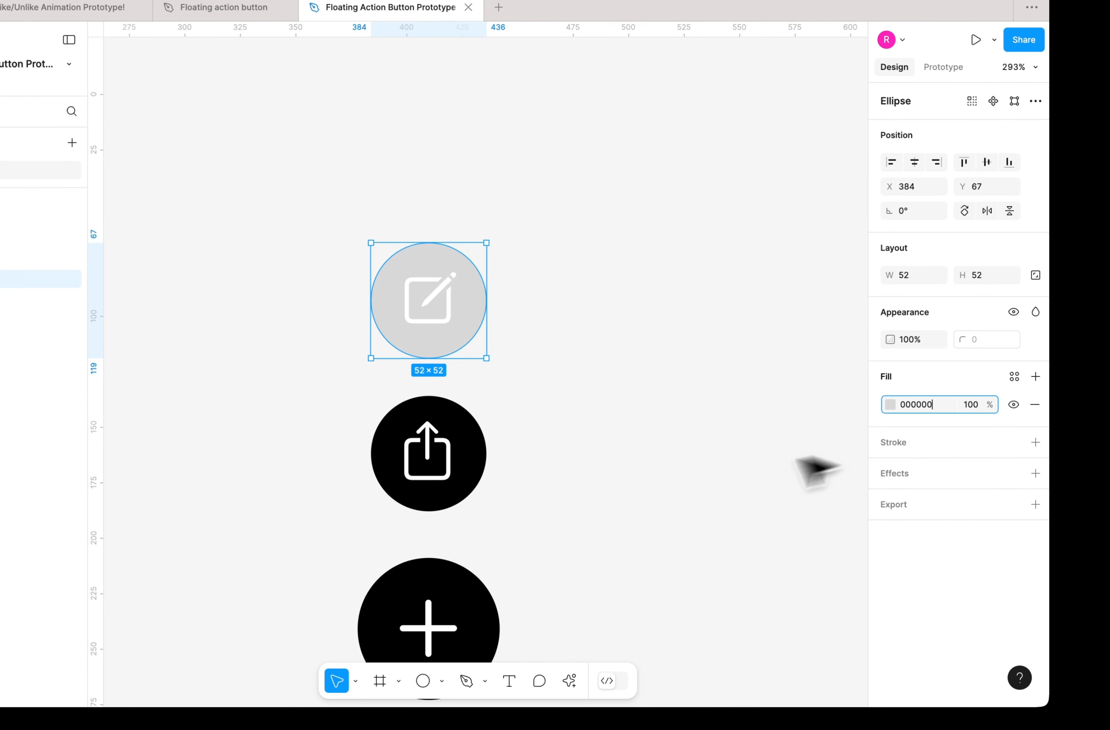
pyautogui.click(801, 462)
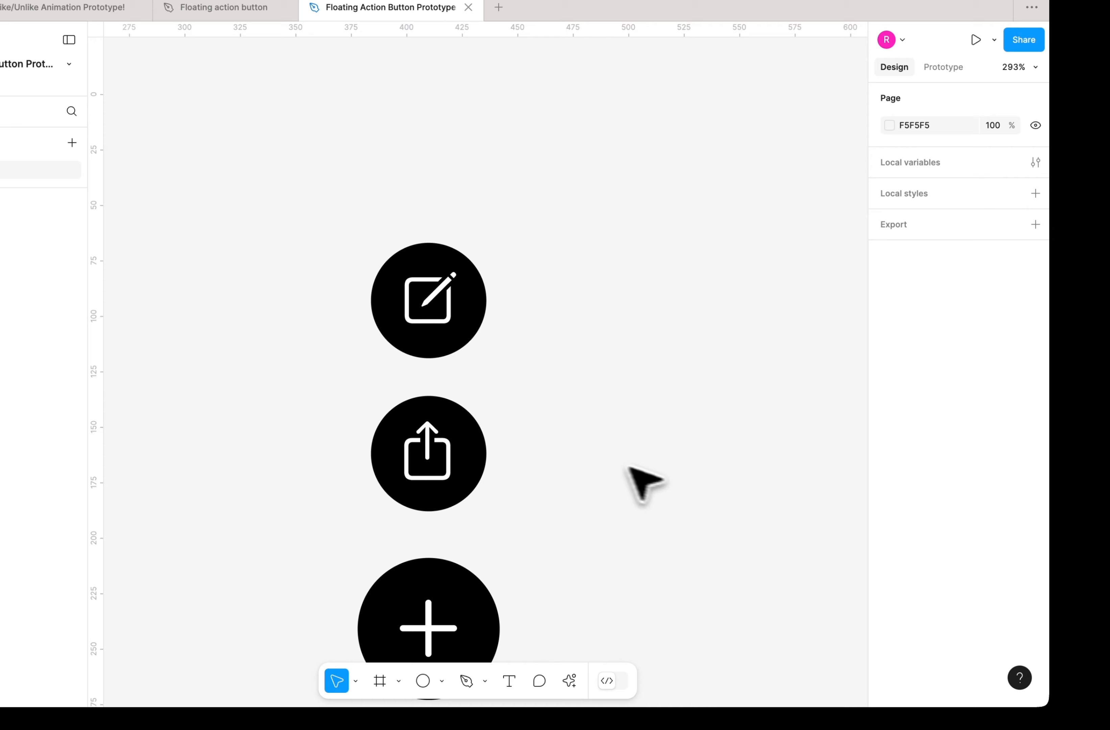
# Turn the edit, share and plus button groups together into a single component.
pyautogui.scroll(-5, 602, 476)
pyautogui.scroll(2, 602, 476)
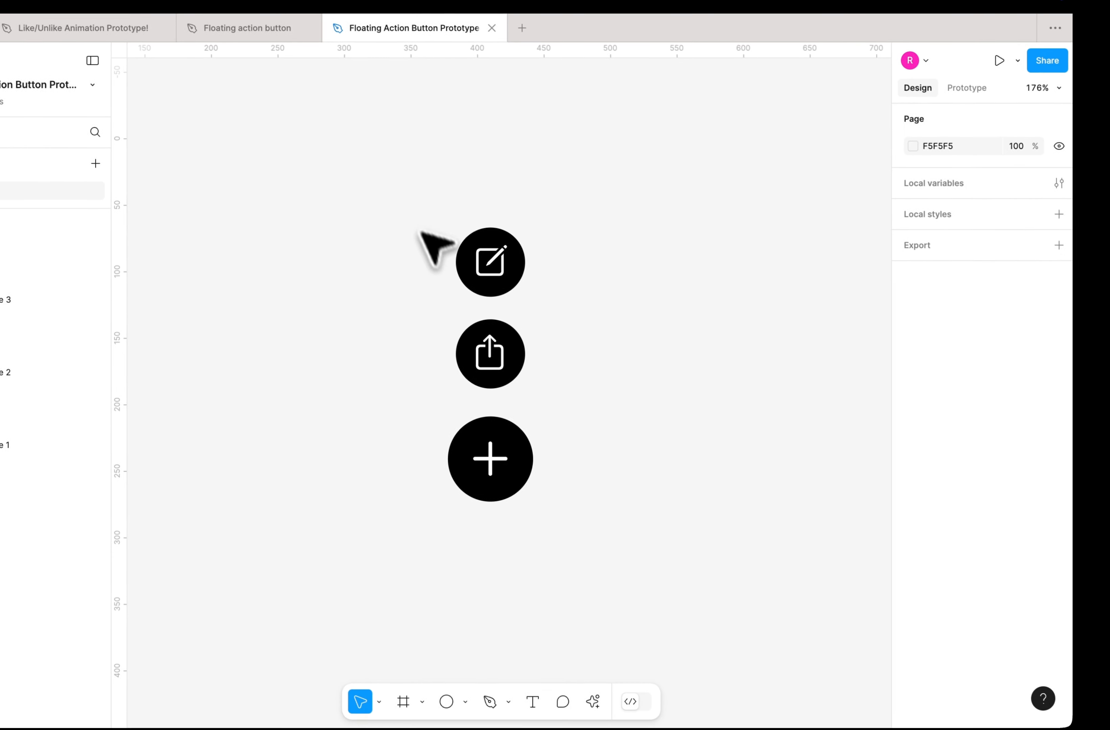
pyautogui.moveTo(406, 207); pyautogui.dragTo(568, 520)
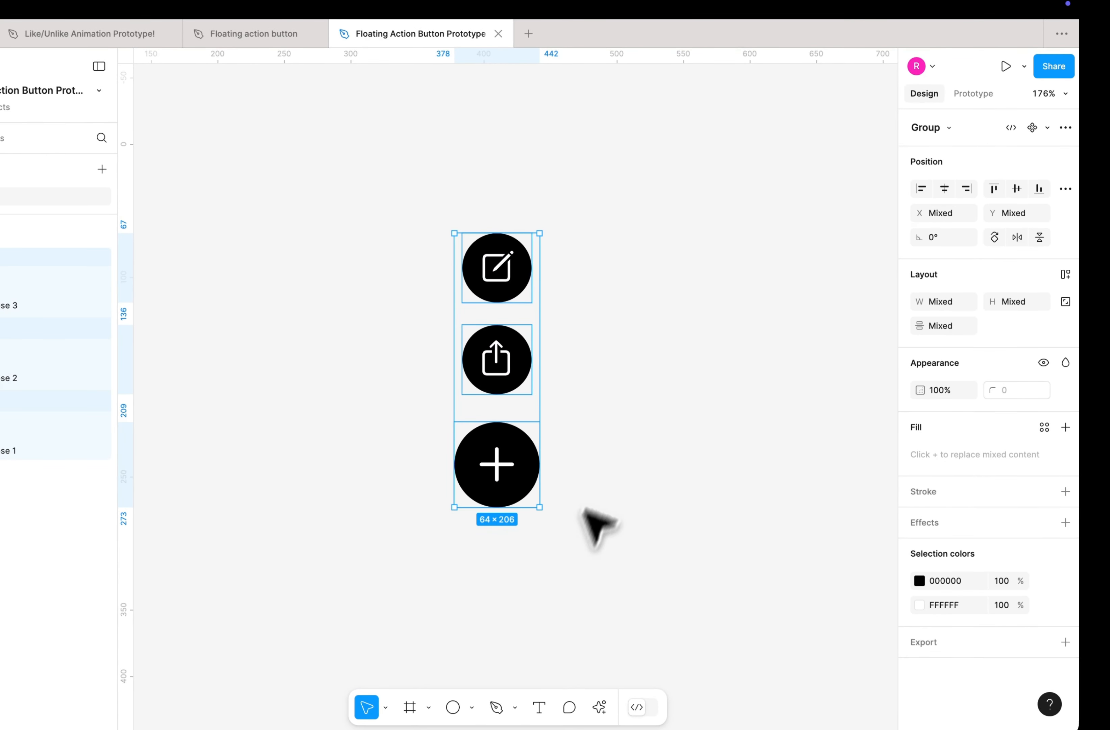
pyautogui.click(1032, 127)
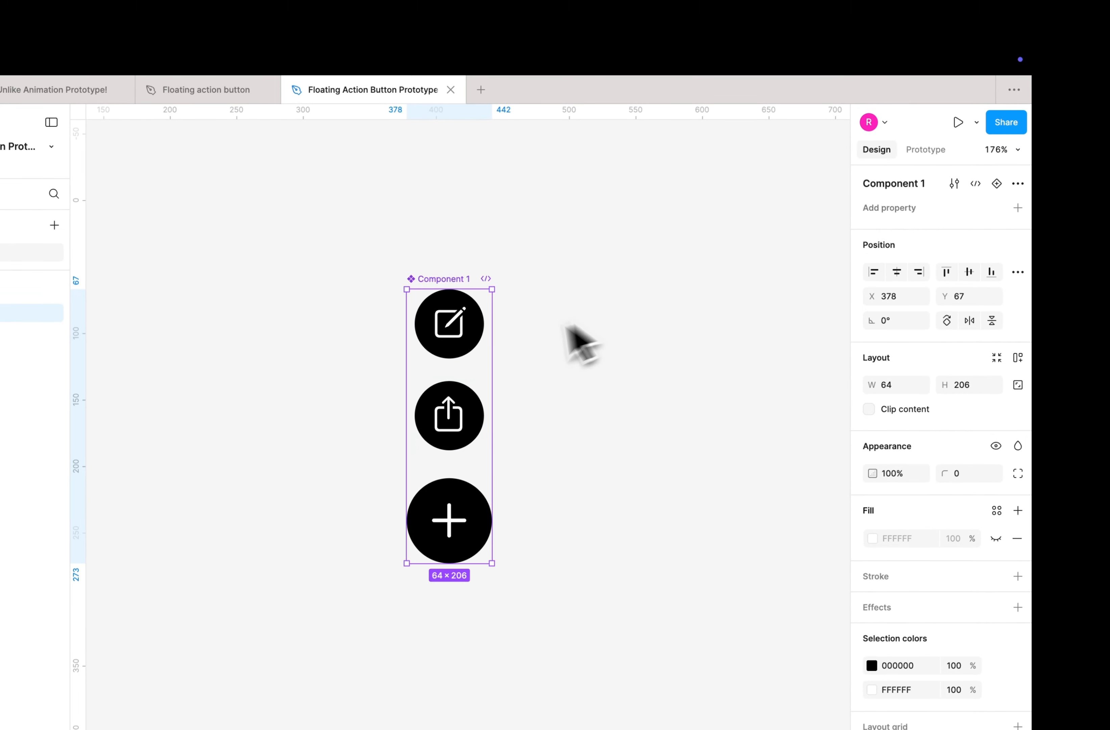
pyautogui.press('Escape')
pyautogui.scroll(-1, 453, 262)
pyautogui.hscroll(1, 452, 262)
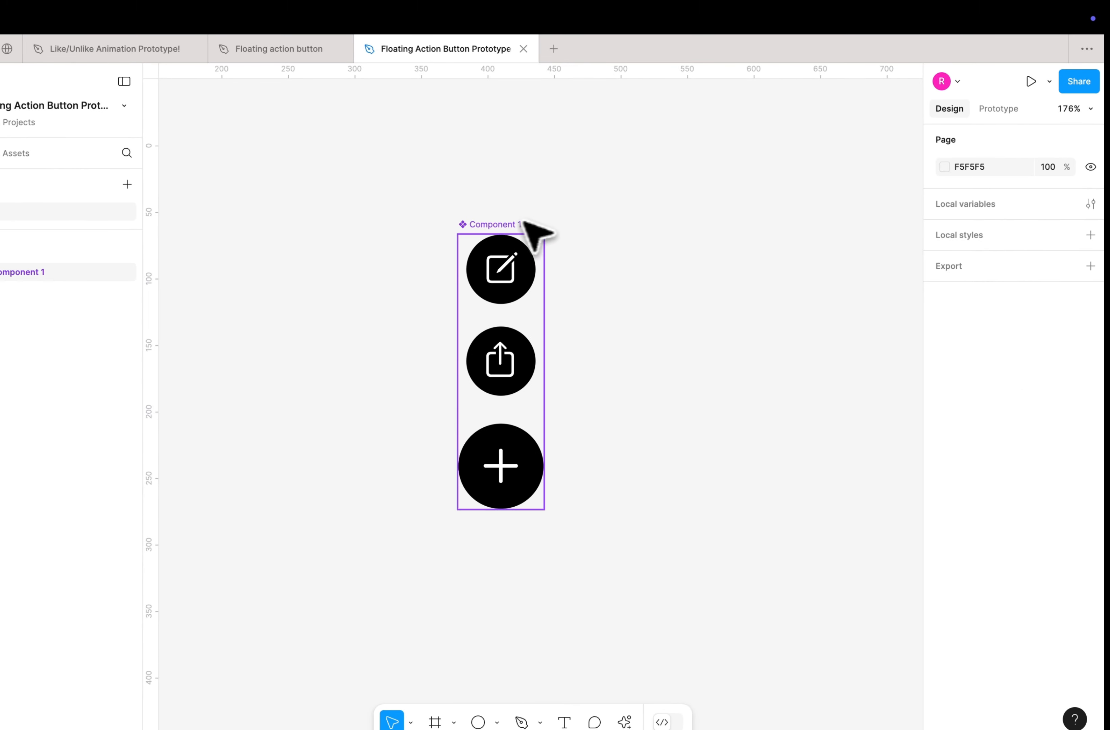
# Undo the component, recreate it from one group holding all three buttons, and add a second variant.
pyautogui.click(503, 222)
pyautogui.hotkey('ctrl', 'z')
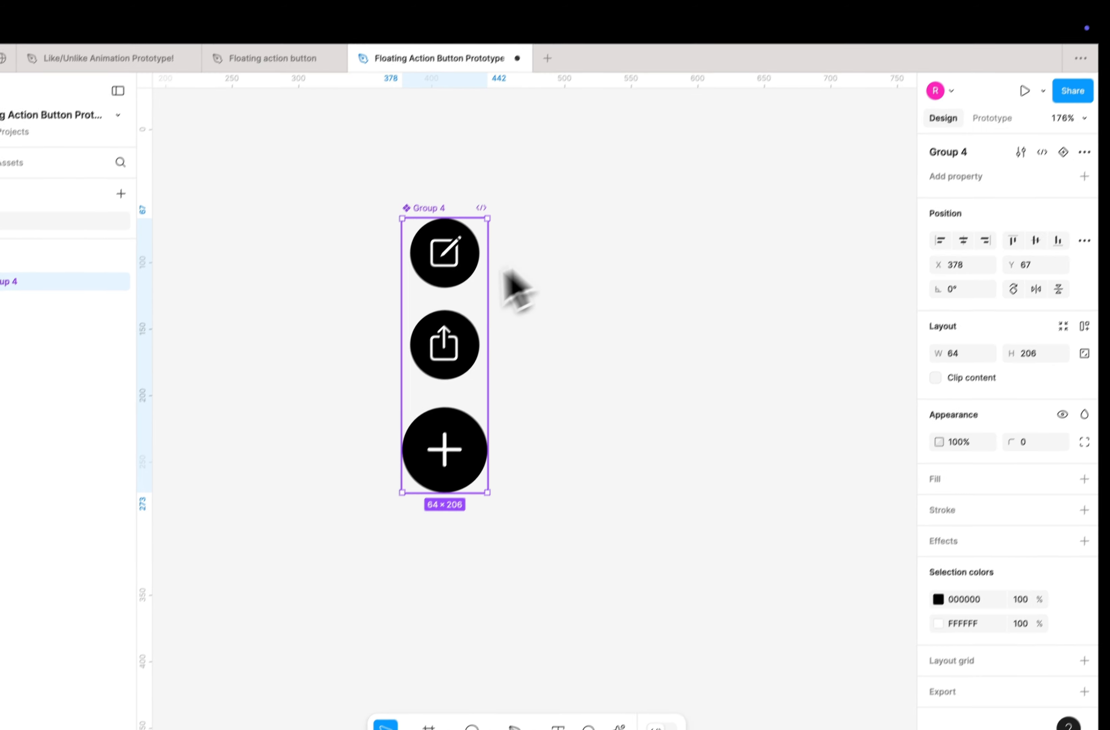
pyautogui.click(998, 188)
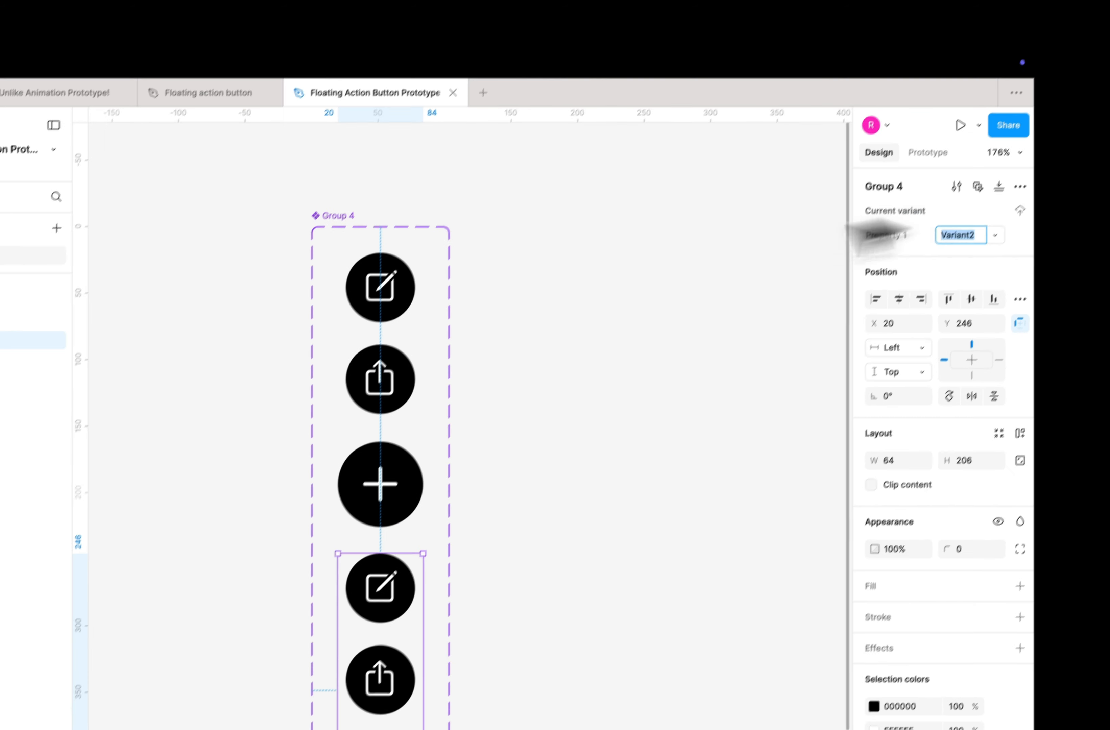
pyautogui.click(445, 433)
pyautogui.scroll(-3, 463, 435)
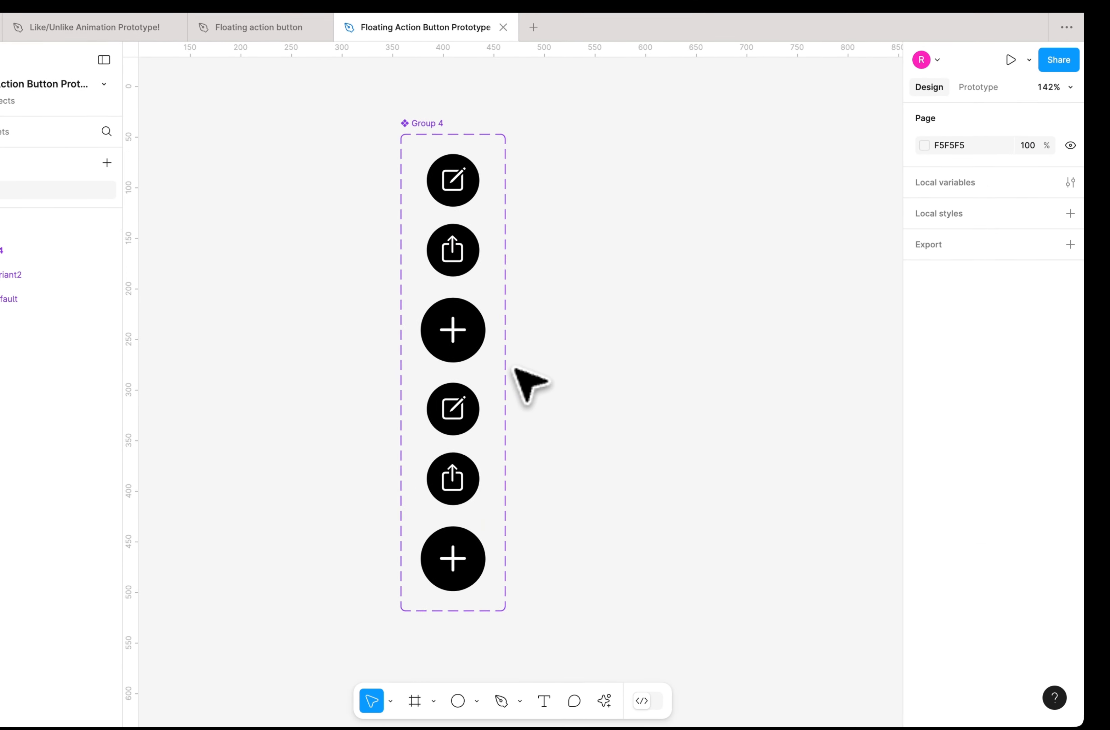
pyautogui.scroll(-3, 526, 372)
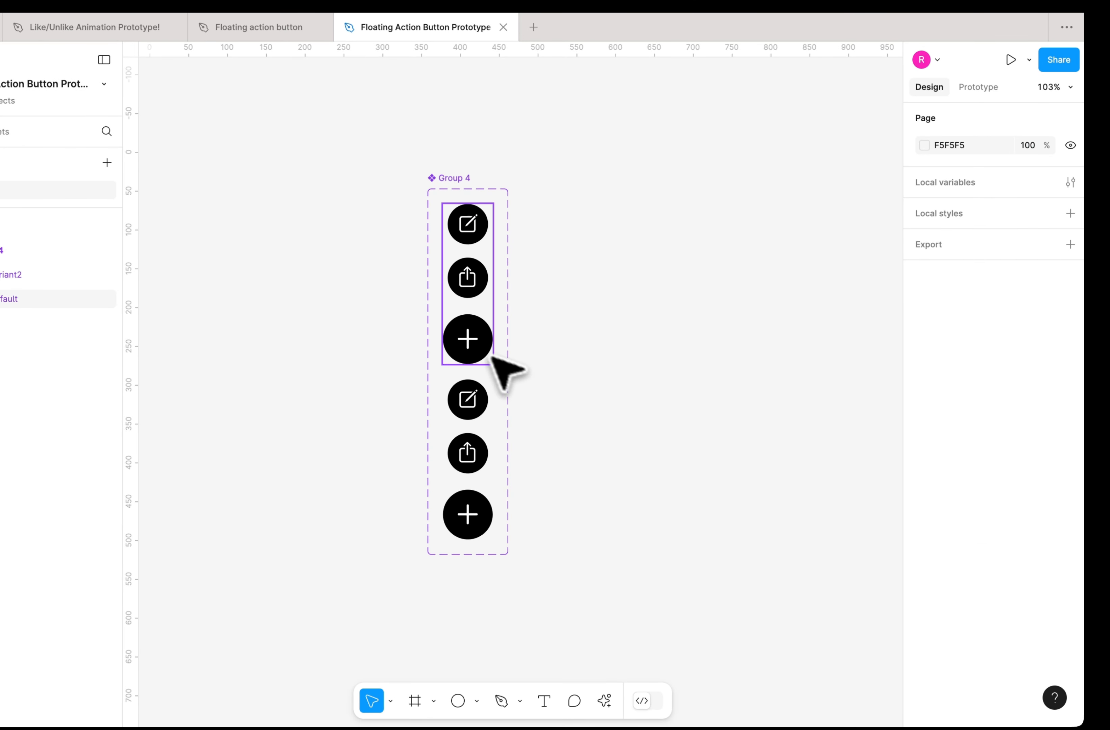
# Add a drop shadow effect to the plus button group in both variants.
pyautogui.scroll(2, 493, 359)
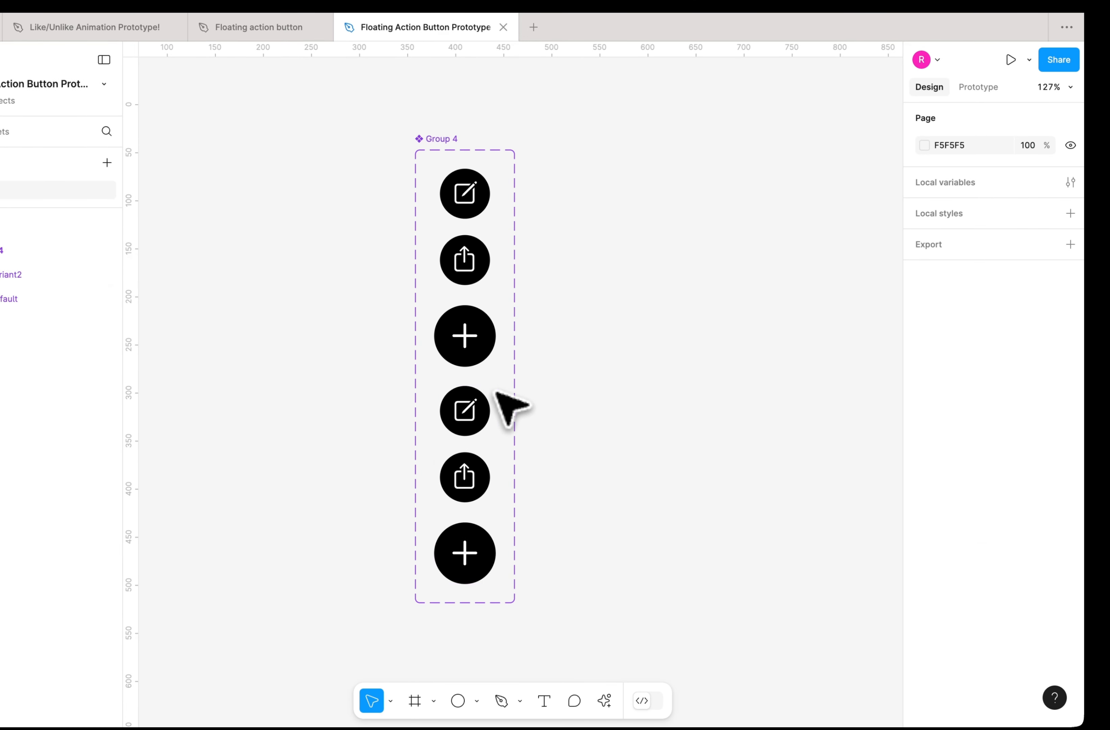
pyautogui.doubleClick(460, 348)
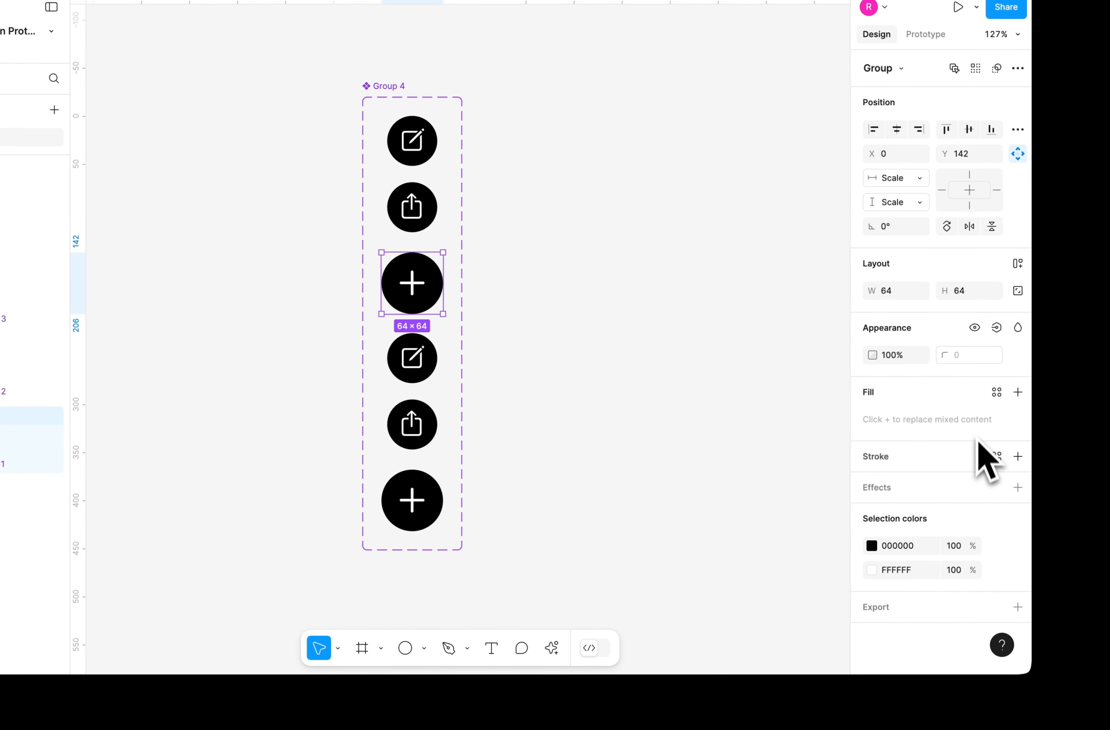
pyautogui.click(1017, 487)
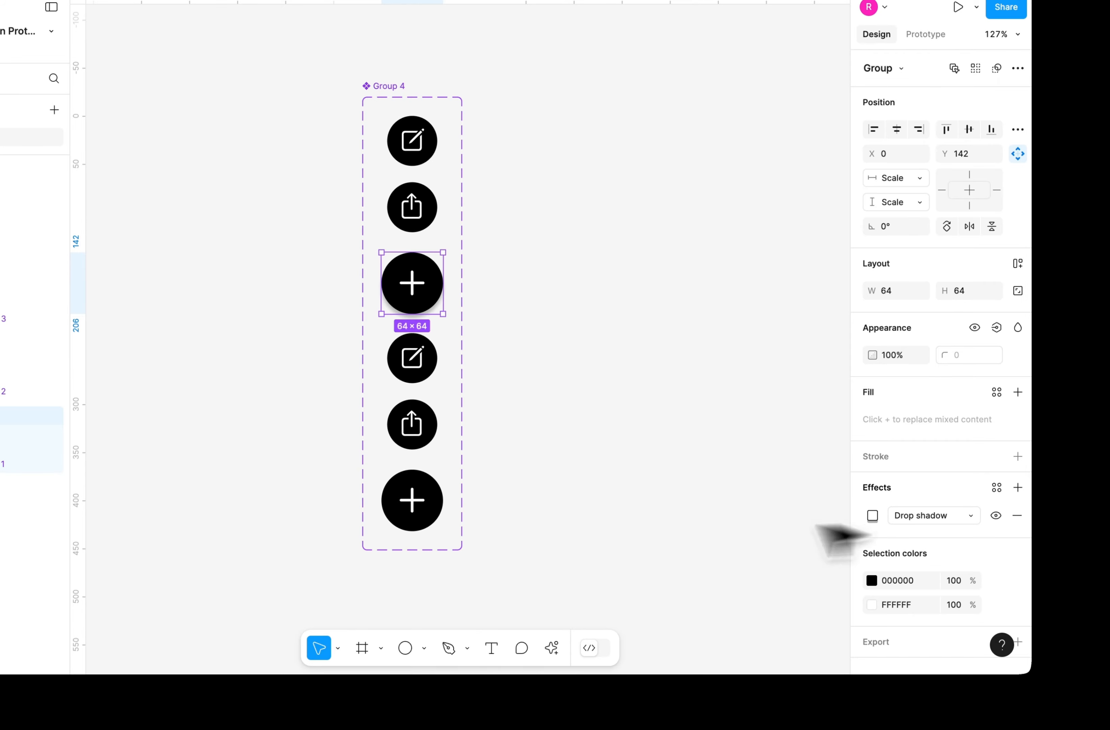
pyautogui.click(429, 534)
pyautogui.doubleClick(429, 521)
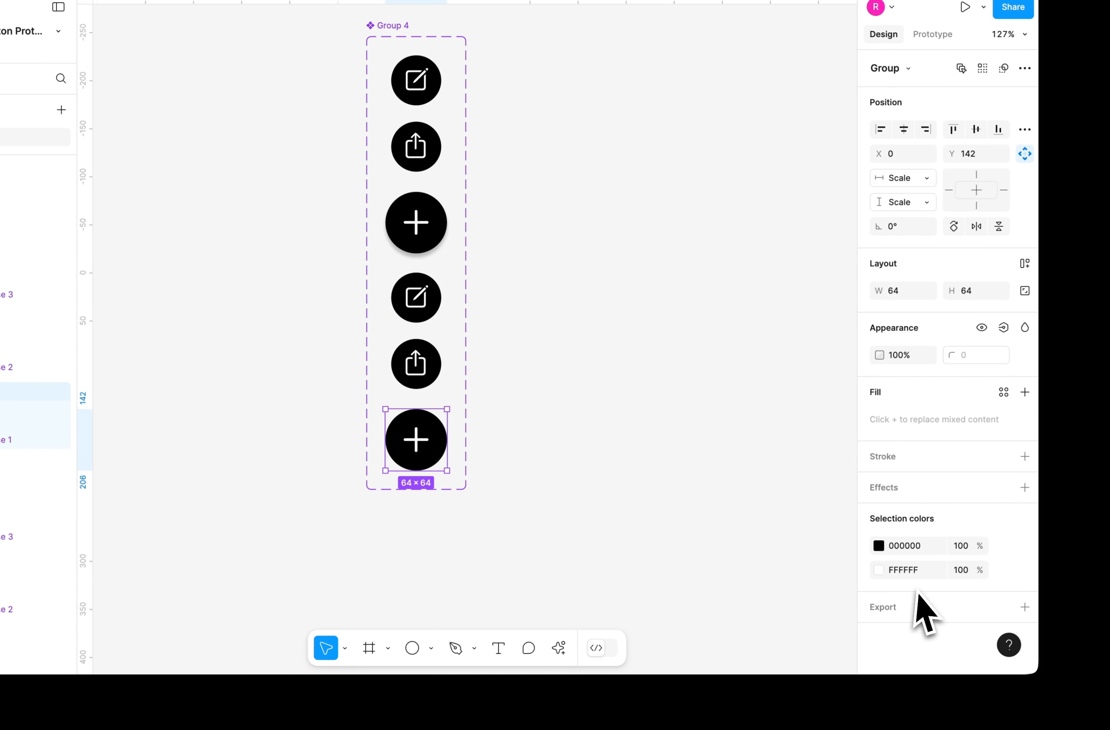
pyautogui.click(1017, 487)
pyautogui.click(680, 494)
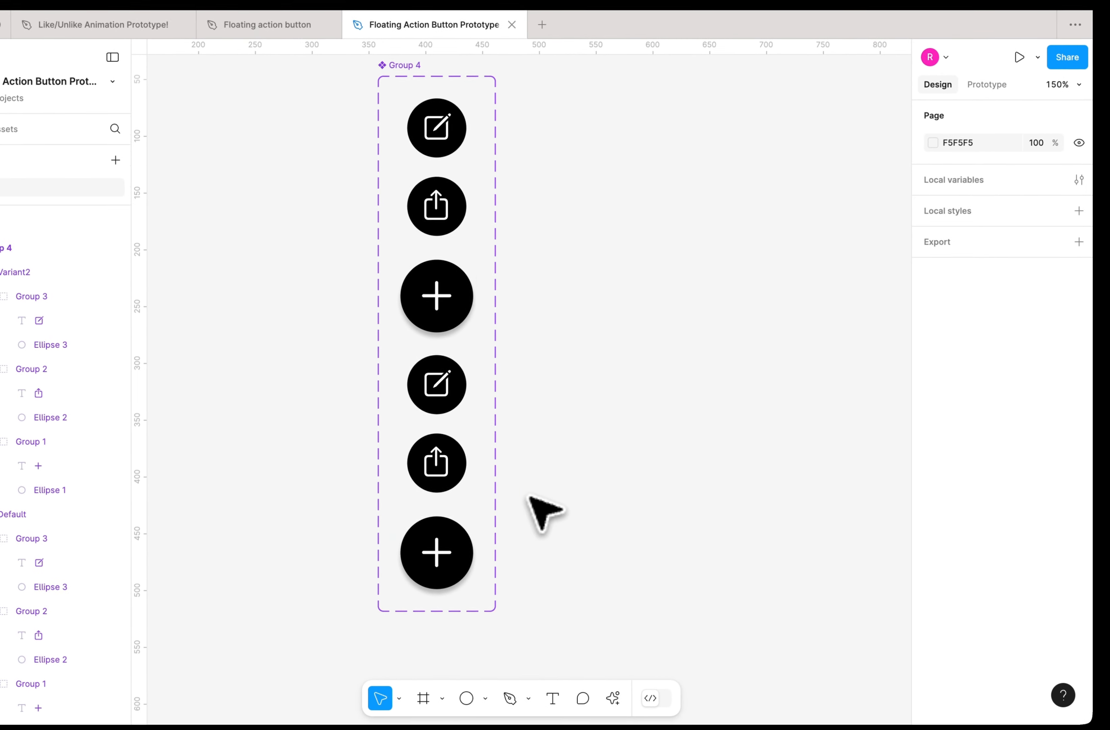
# Hide the share button group in the Default variant.
pyautogui.scroll(2, 530, 497)
pyautogui.click(405, 413)
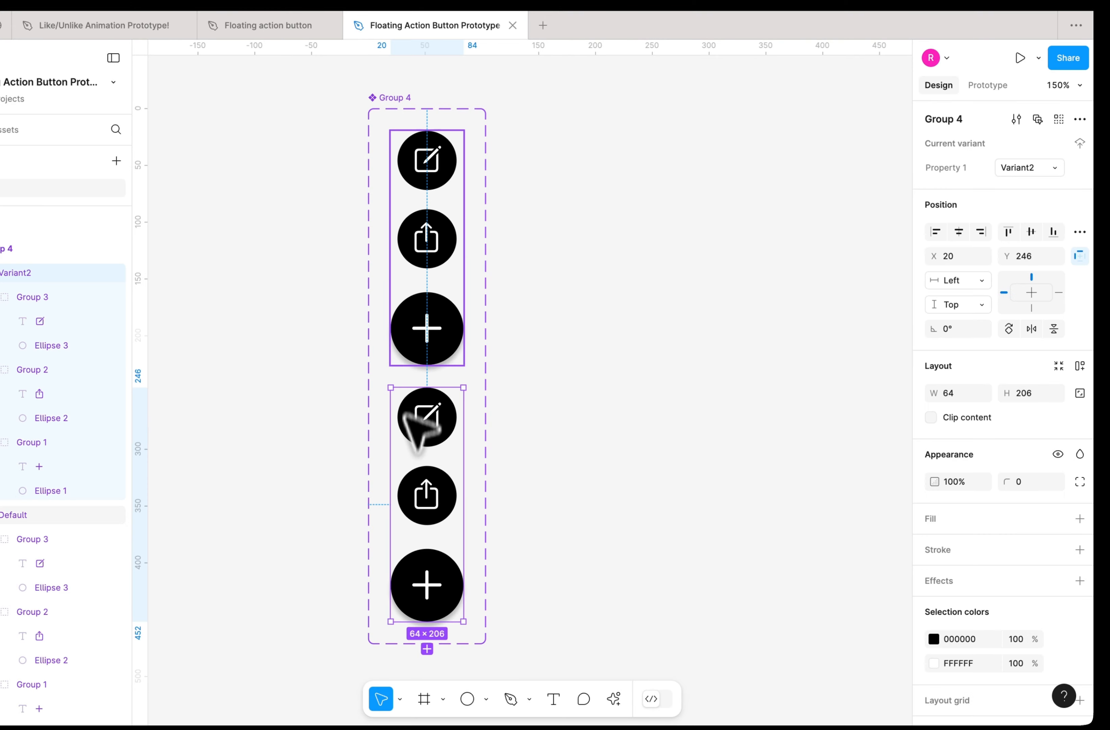
pyautogui.click(403, 268)
pyautogui.click(441, 255)
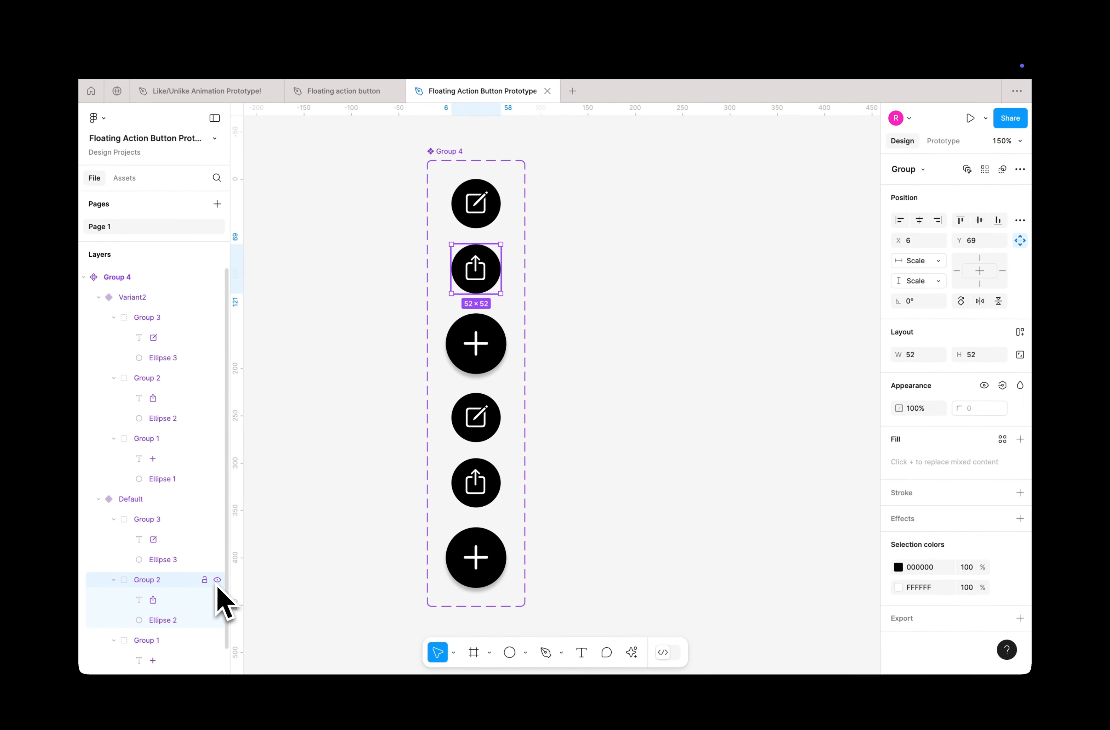
pyautogui.click(217, 579)
pyautogui.click(459, 202)
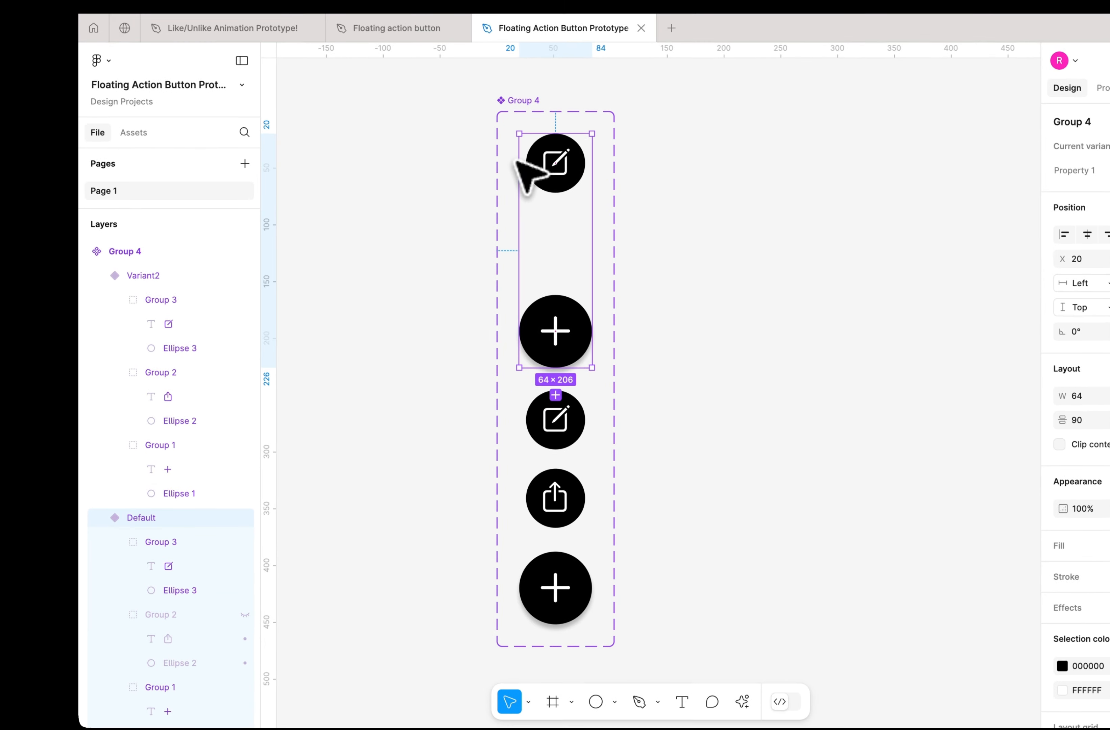
pyautogui.click(536, 164)
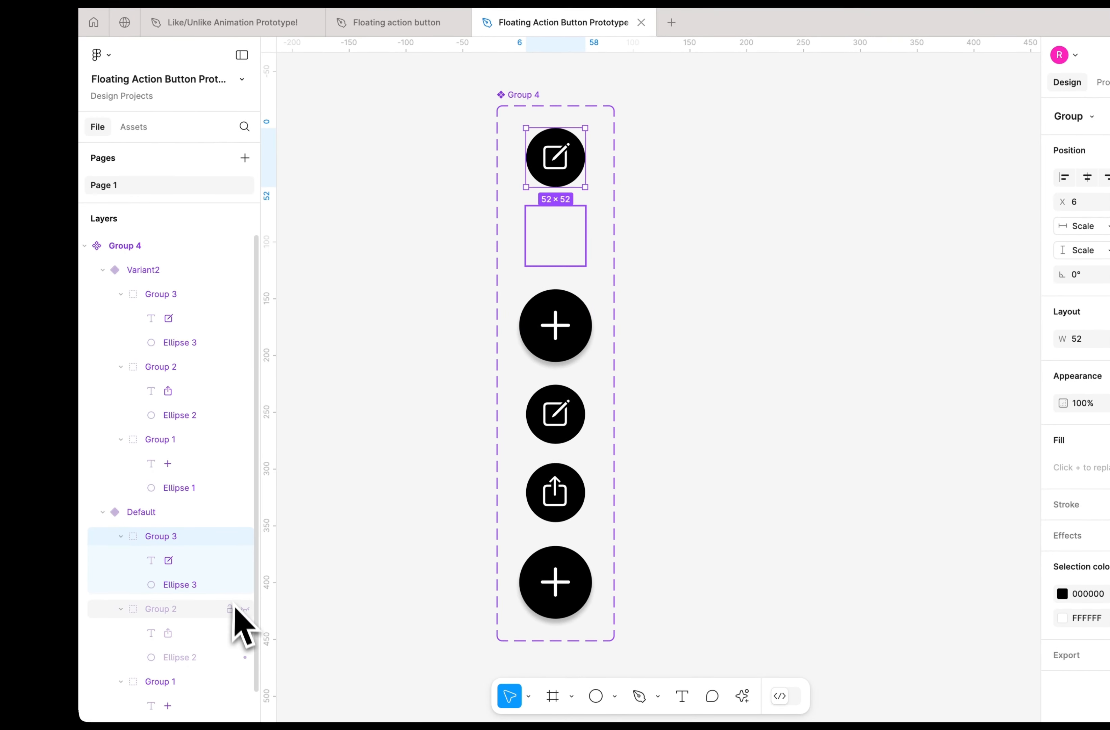
pyautogui.click(244, 584)
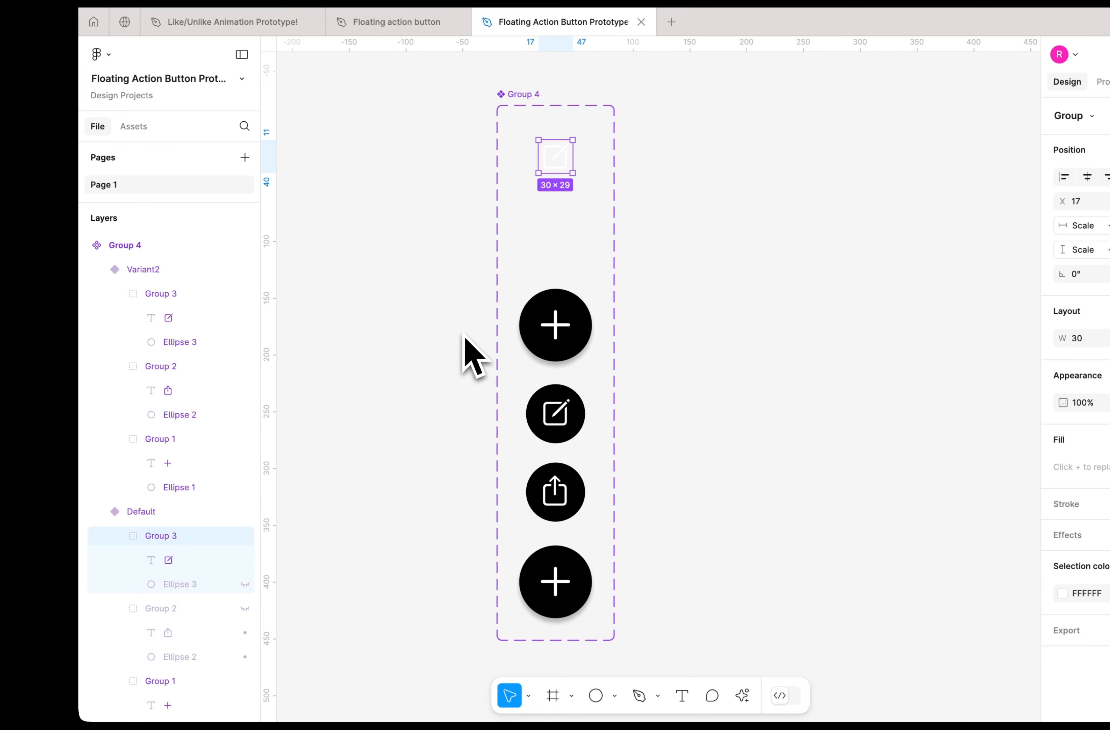
pyautogui.hotkey('ctrl', 'z')
# Wrap the Default variant's edit button in a new group and hide that group.
pyautogui.click(595, 151)
pyautogui.click(567, 147)
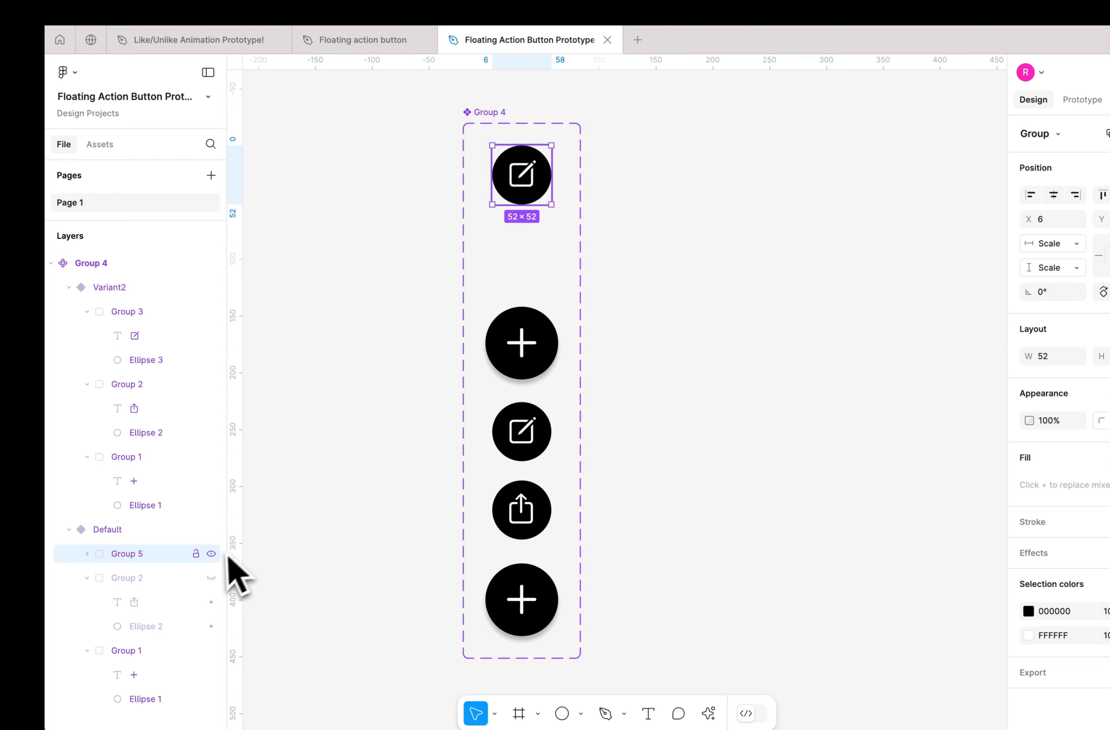
pyautogui.click(211, 554)
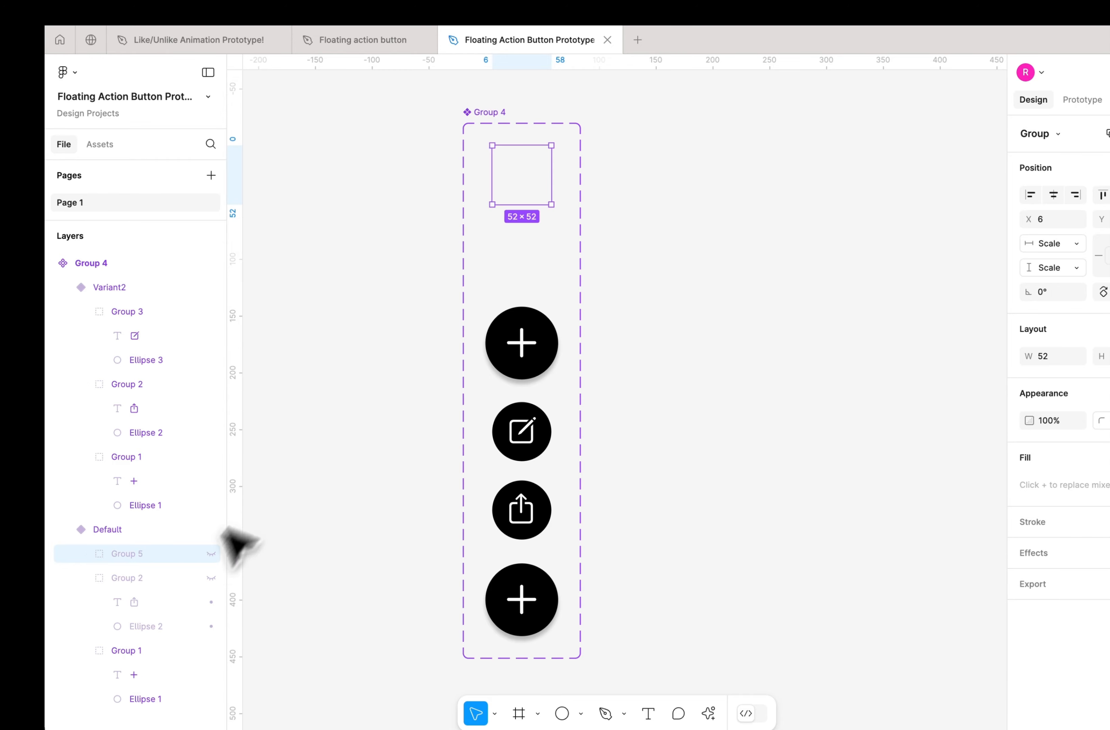
pyautogui.click(354, 375)
# Add a prototype interaction from the Default variant that changes it to Variant2 on click with instant animation.
pyautogui.click(498, 237)
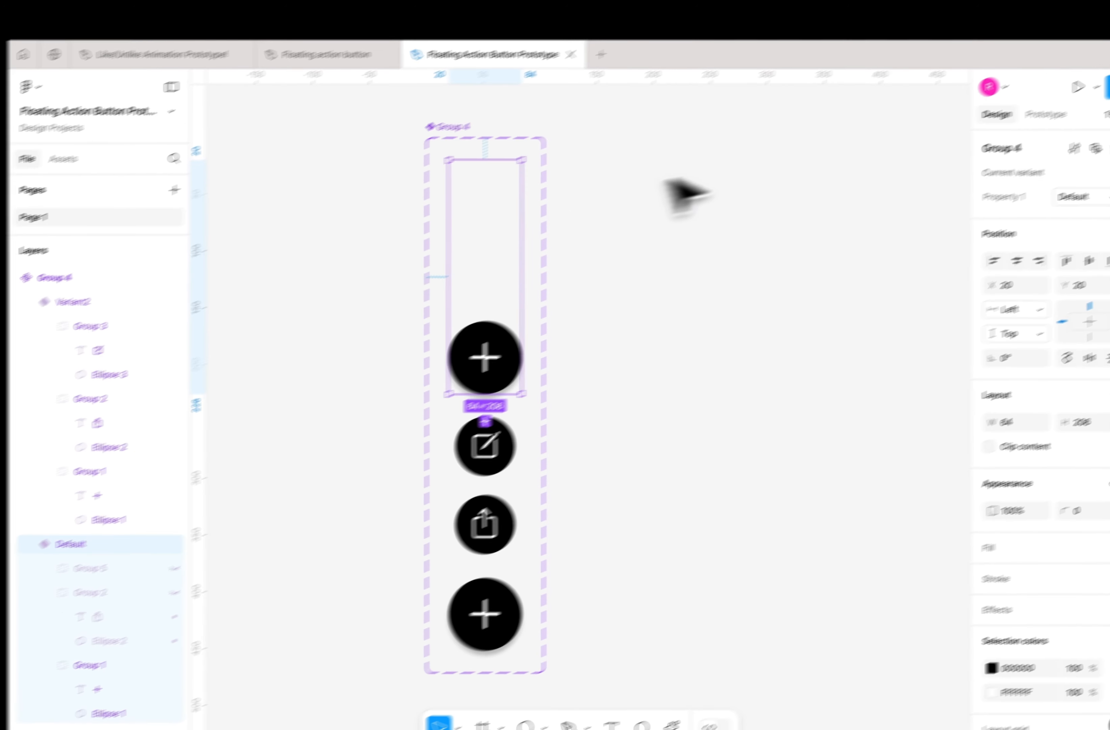
pyautogui.click(1080, 100)
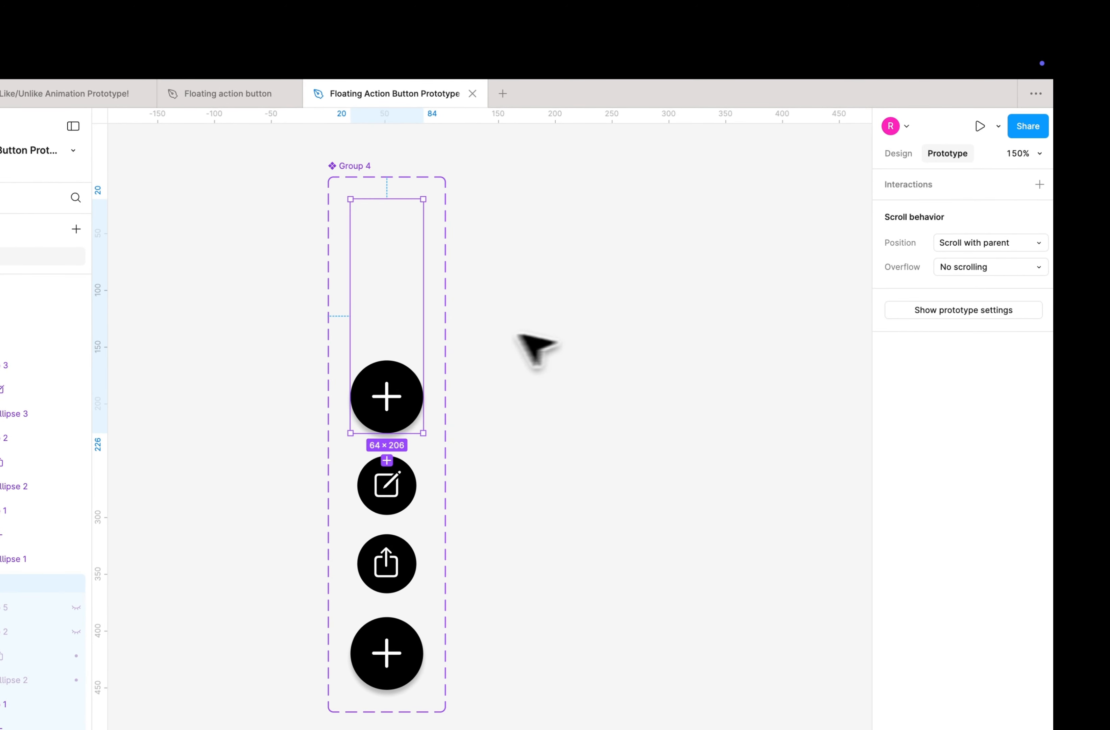
pyautogui.moveTo(423, 317); pyautogui.dragTo(416, 450)
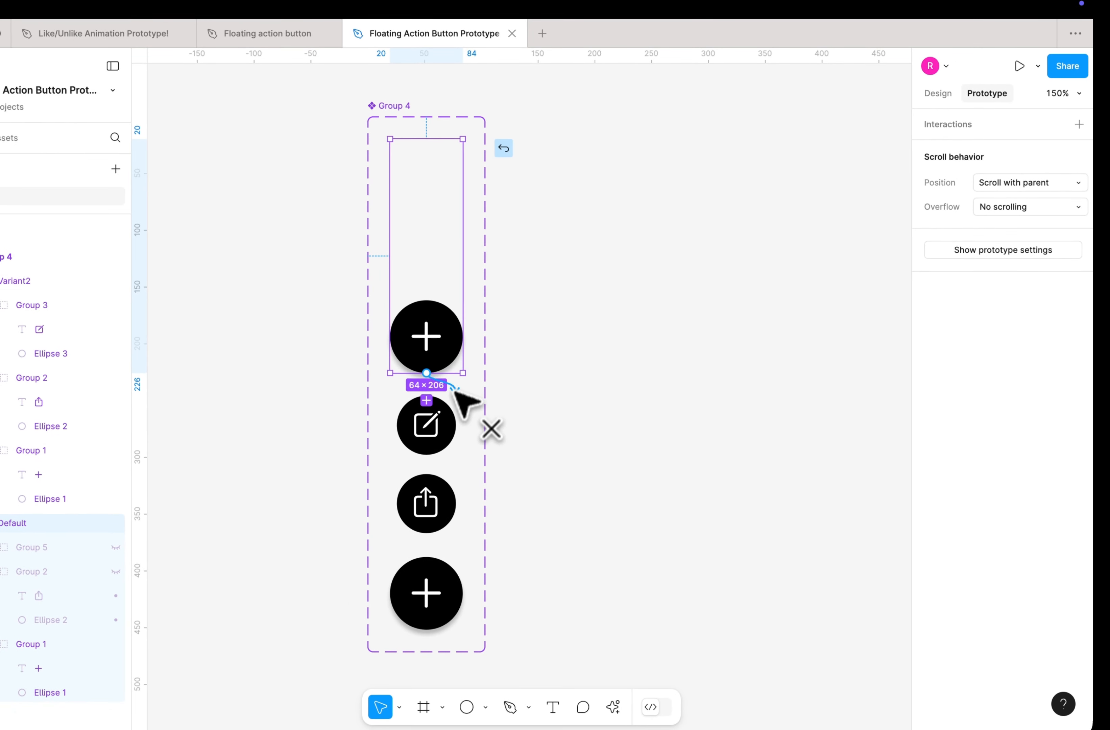
pyautogui.moveTo(453, 390); pyautogui.dragTo(429, 424)
pyautogui.scroll(-2, 429, 433)
pyautogui.scroll(5, 415, 373)
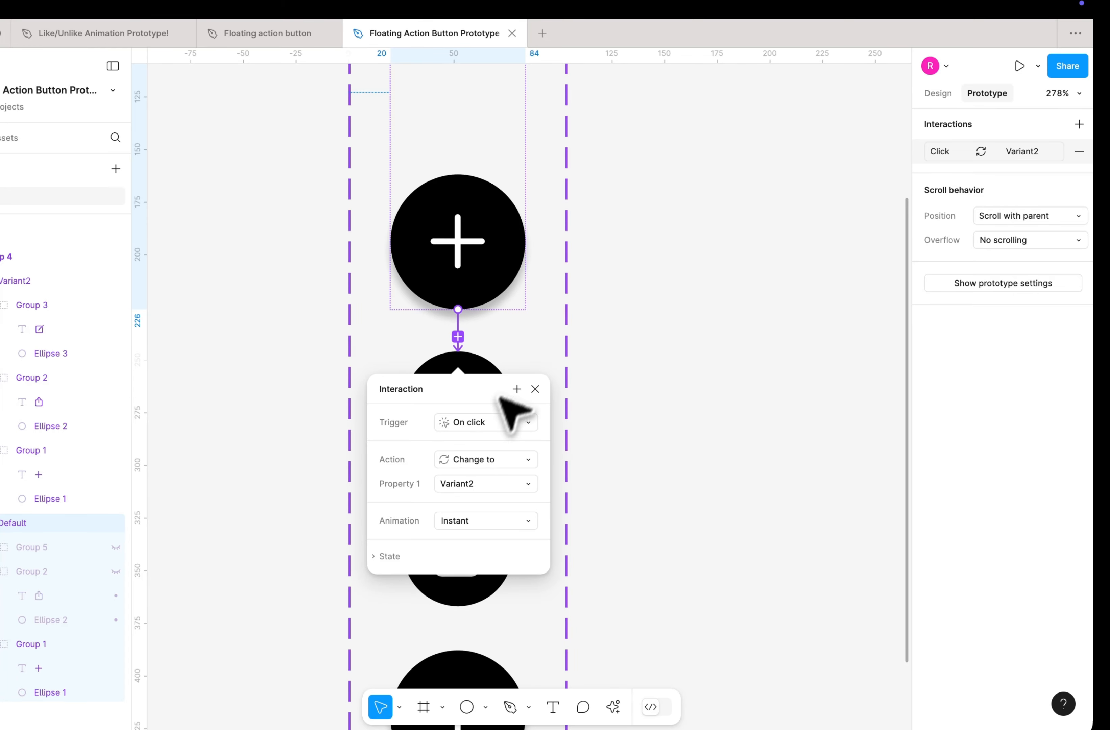
# Add a return interaction from Variant2 that changes it to Default on click with instant animation.
pyautogui.click(512, 357)
pyautogui.moveTo(475, 312); pyautogui.dragTo(483, 292)
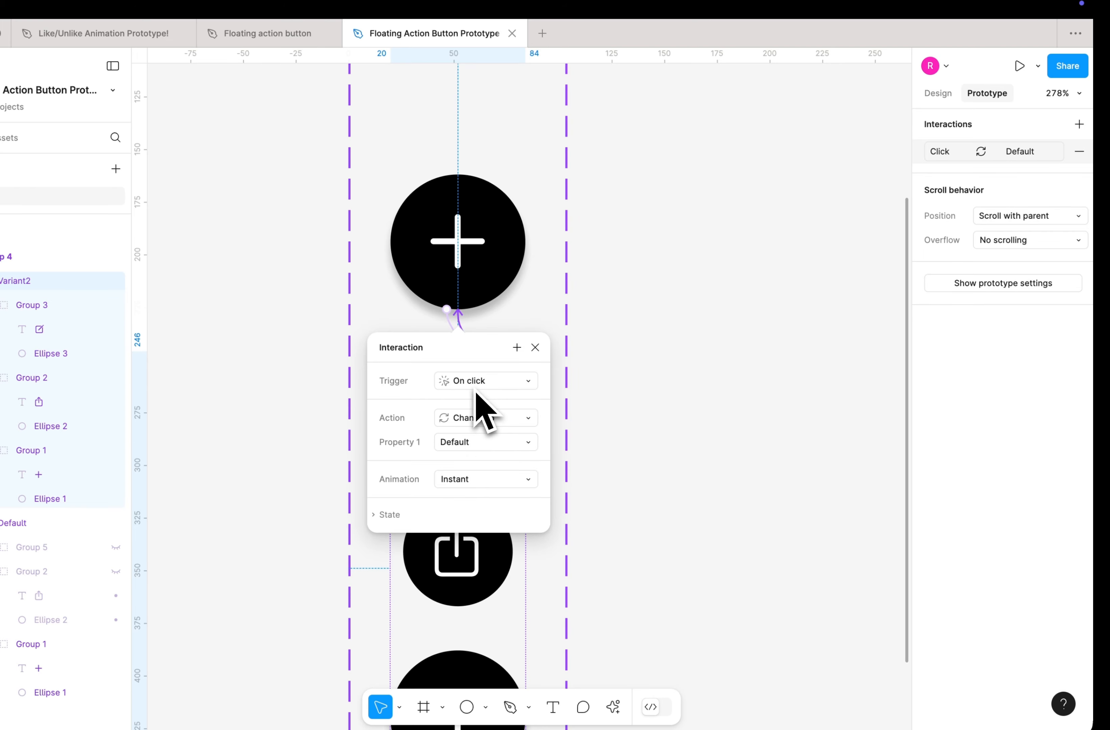
pyautogui.scroll(-10, 475, 407)
pyautogui.click(639, 330)
# Add an iPhone 16 Pro frame beside the component set.
pyautogui.scroll(2, 536, 320)
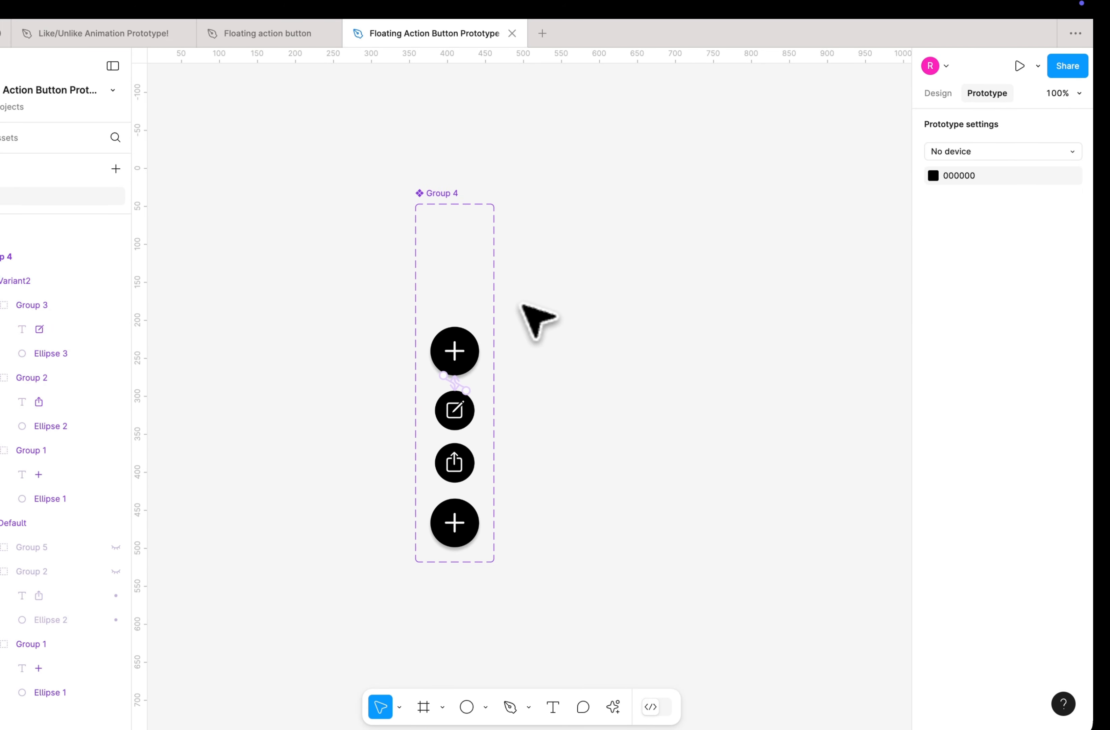
pyautogui.hscroll(5, 539, 321)
pyautogui.scroll(-2, 539, 321)
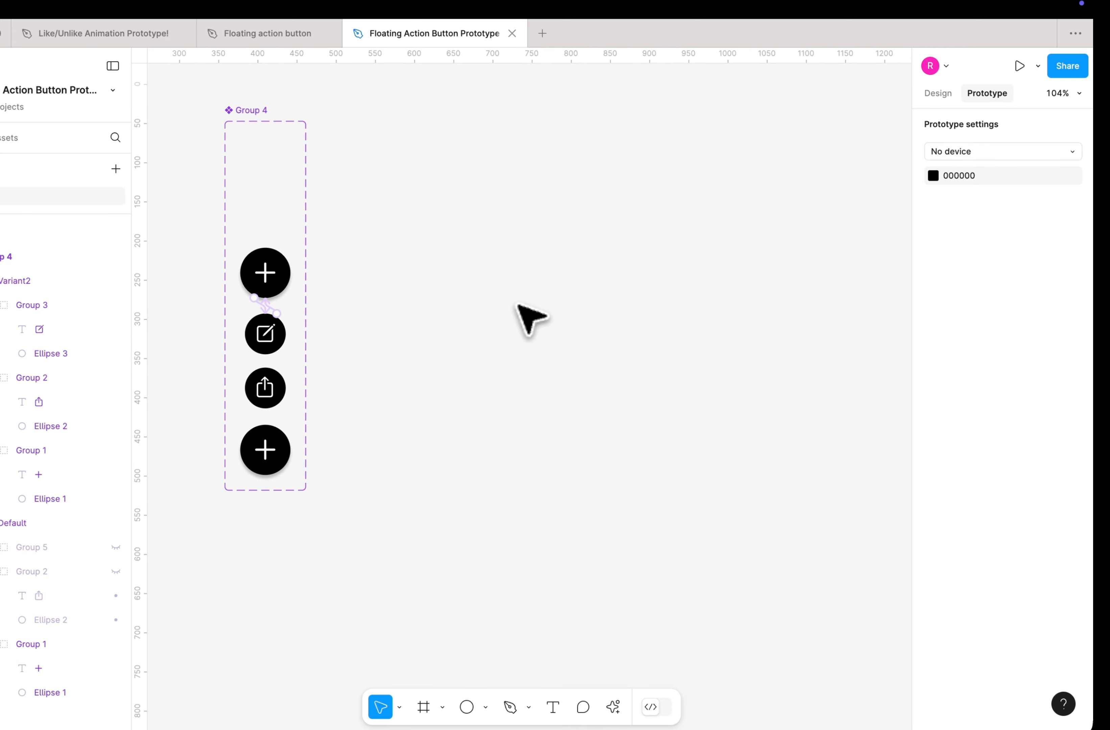
pyautogui.scroll(1, 531, 320)
pyautogui.hscroll(-1, 530, 320)
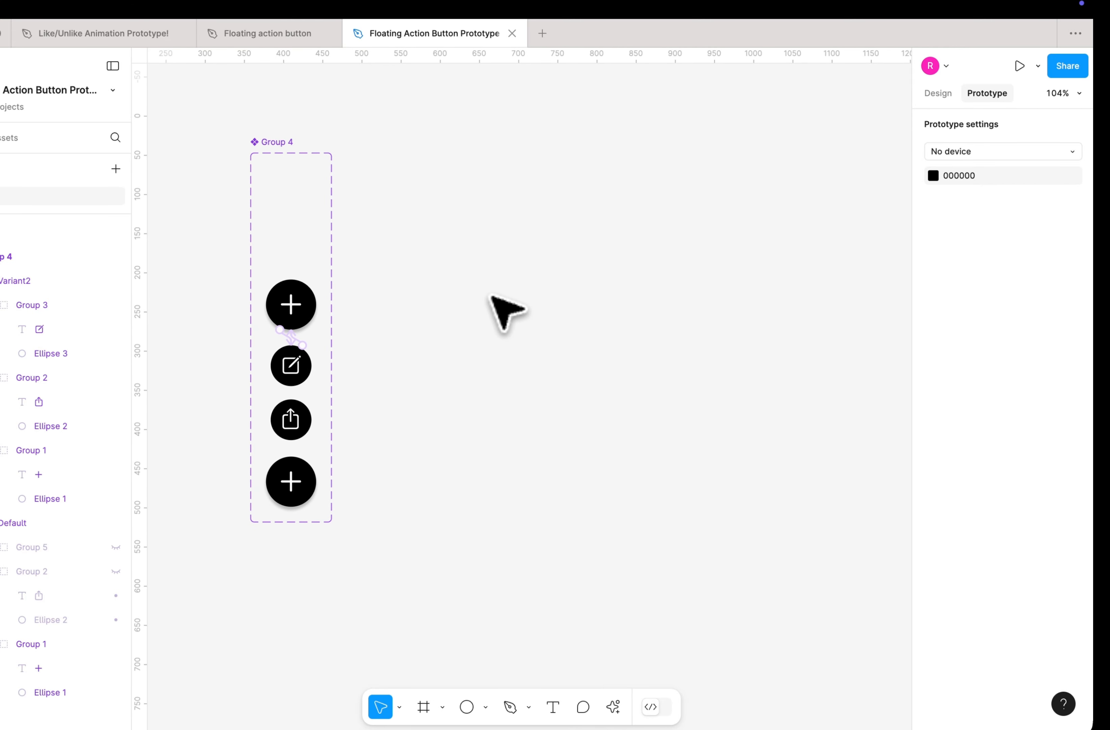
pyautogui.press('f')
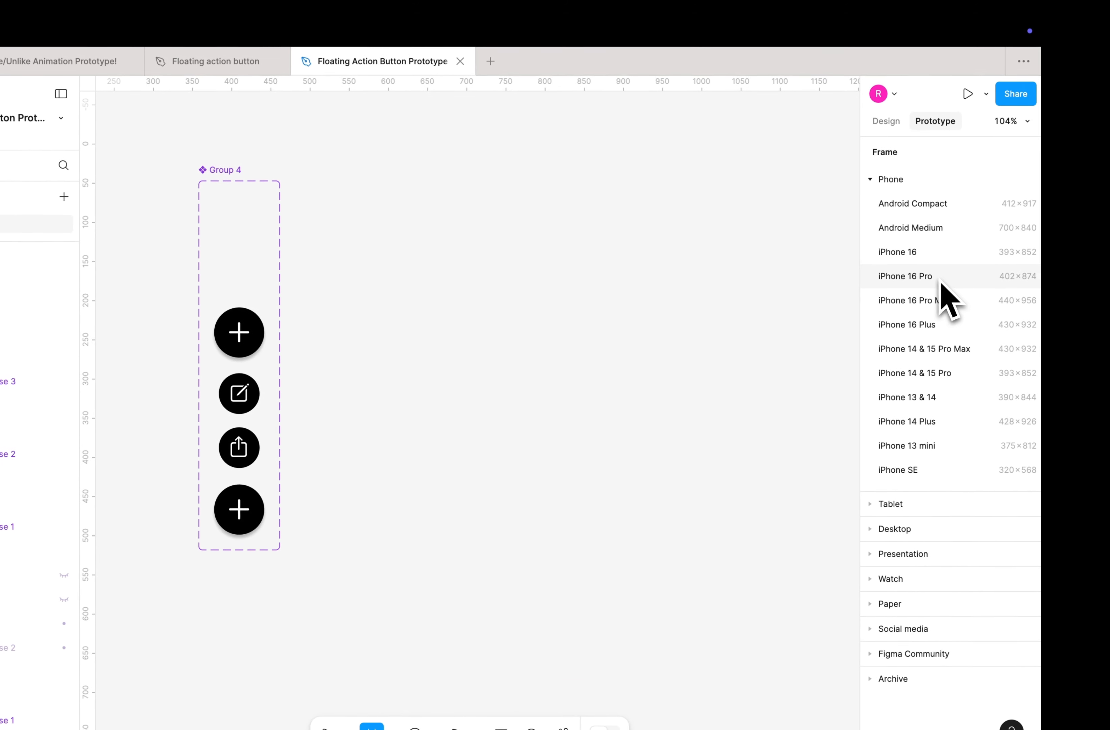
pyautogui.click(941, 283)
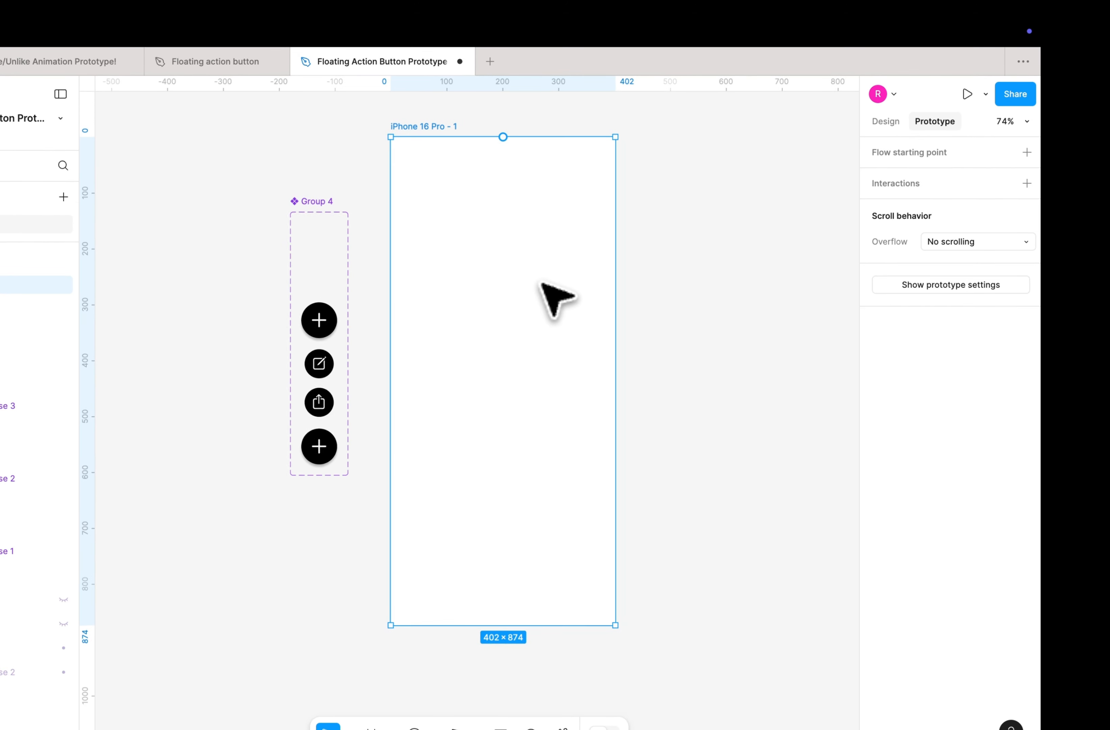
# Copy the Default variant and paste an instance of it inside the iPhone 16 Pro frame.
pyautogui.doubleClick(321, 328)
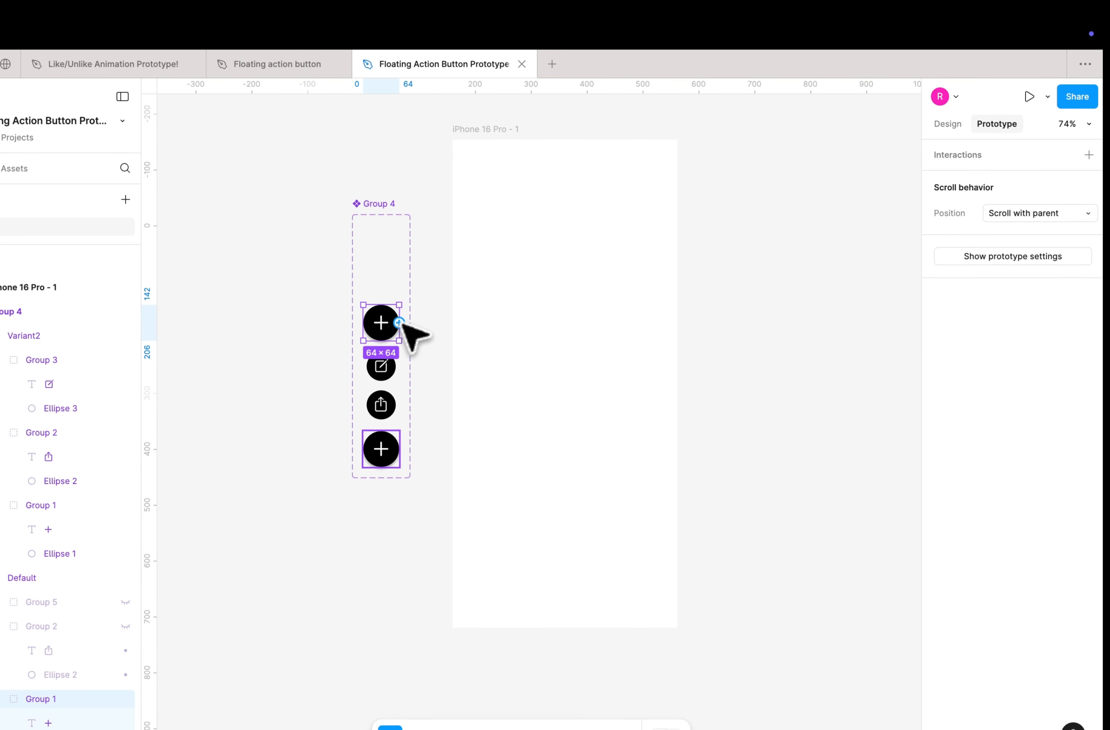
pyautogui.moveTo(399, 322); pyautogui.dragTo(385, 298)
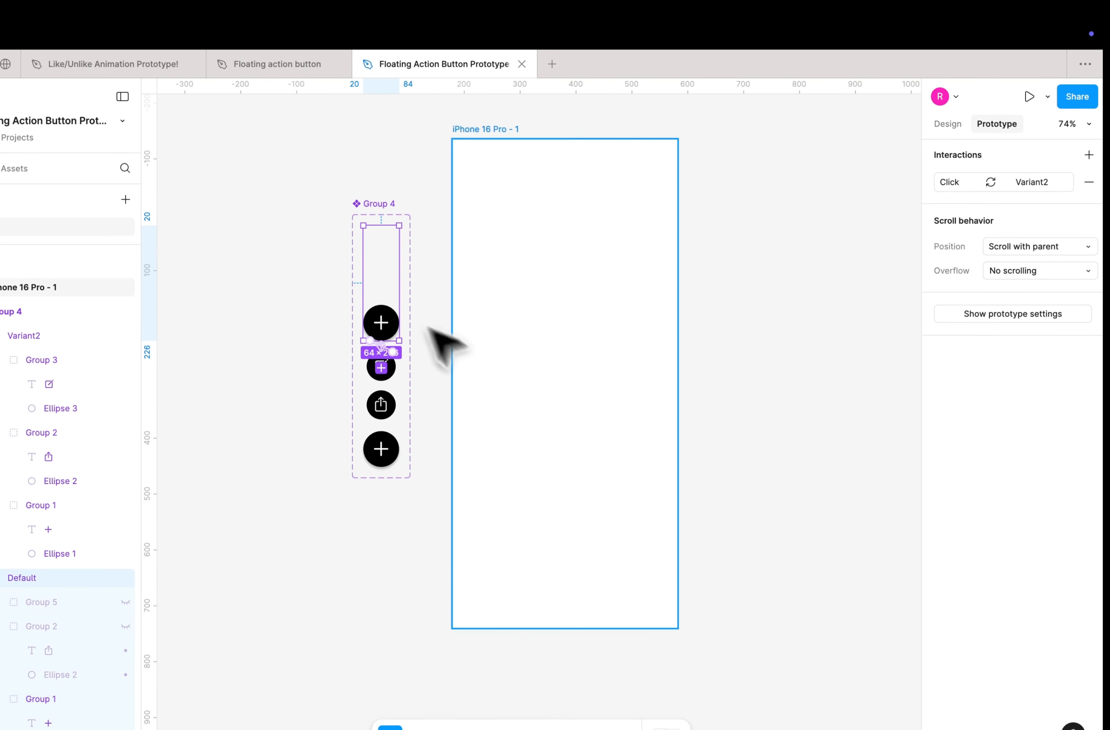
pyautogui.scroll(-3, 484, 379)
pyautogui.hscroll(3, 483, 379)
pyautogui.rightClick(523, 398)
pyautogui.click(562, 238)
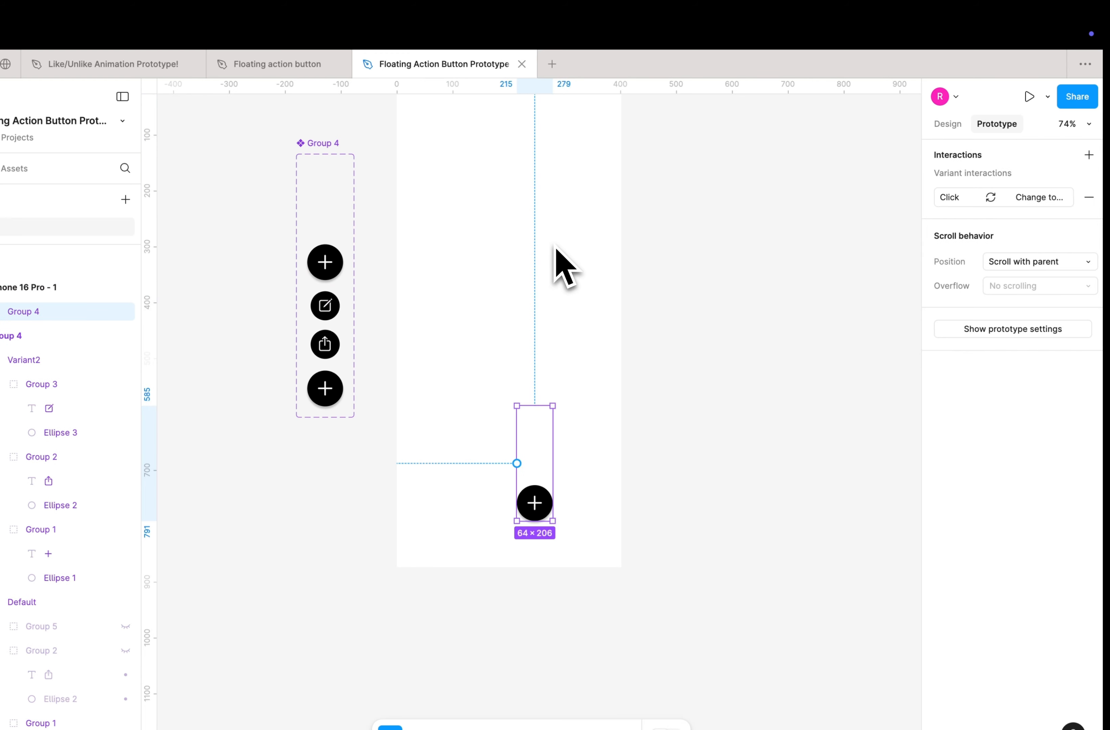
# Move the pasted button instance close to the phone frame's lower-right corner.
pyautogui.scroll(5, 528, 471)
pyautogui.moveTo(554, 461); pyautogui.dragTo(625, 452)
pyautogui.click(721, 463)
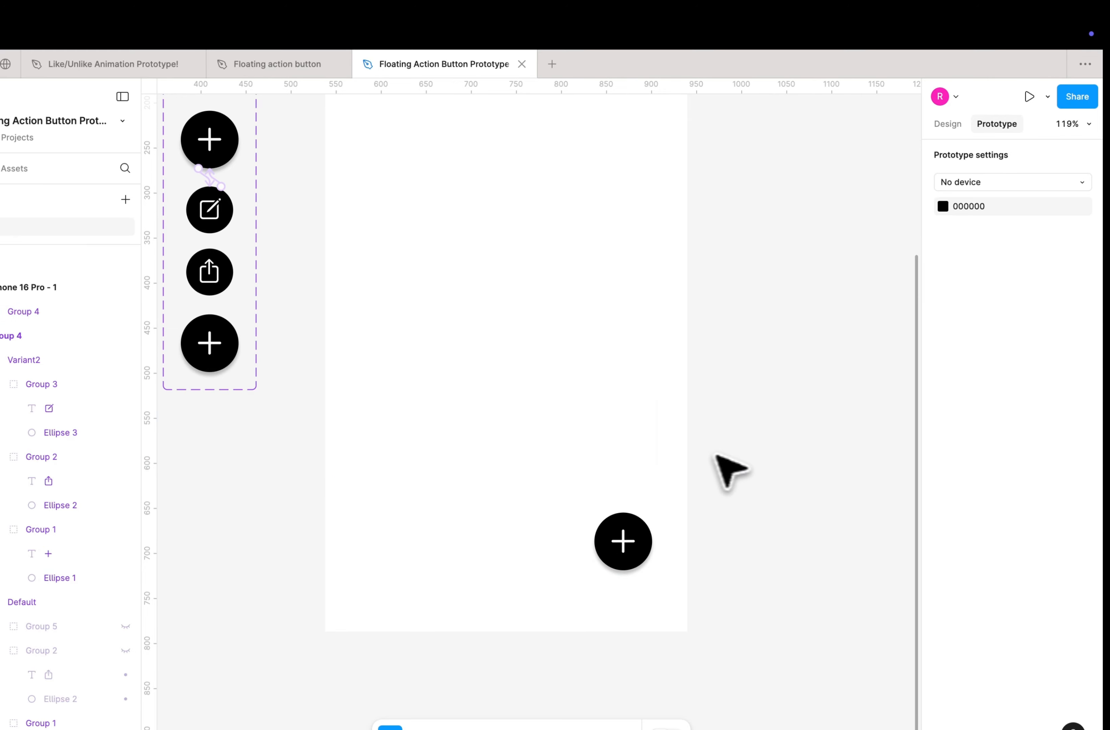
pyautogui.scroll(-5, 727, 458)
# Preview the iPhone 16 Pro frame, test the plus button's interaction, and move the preview window beside the frame.
pyautogui.click(493, 173)
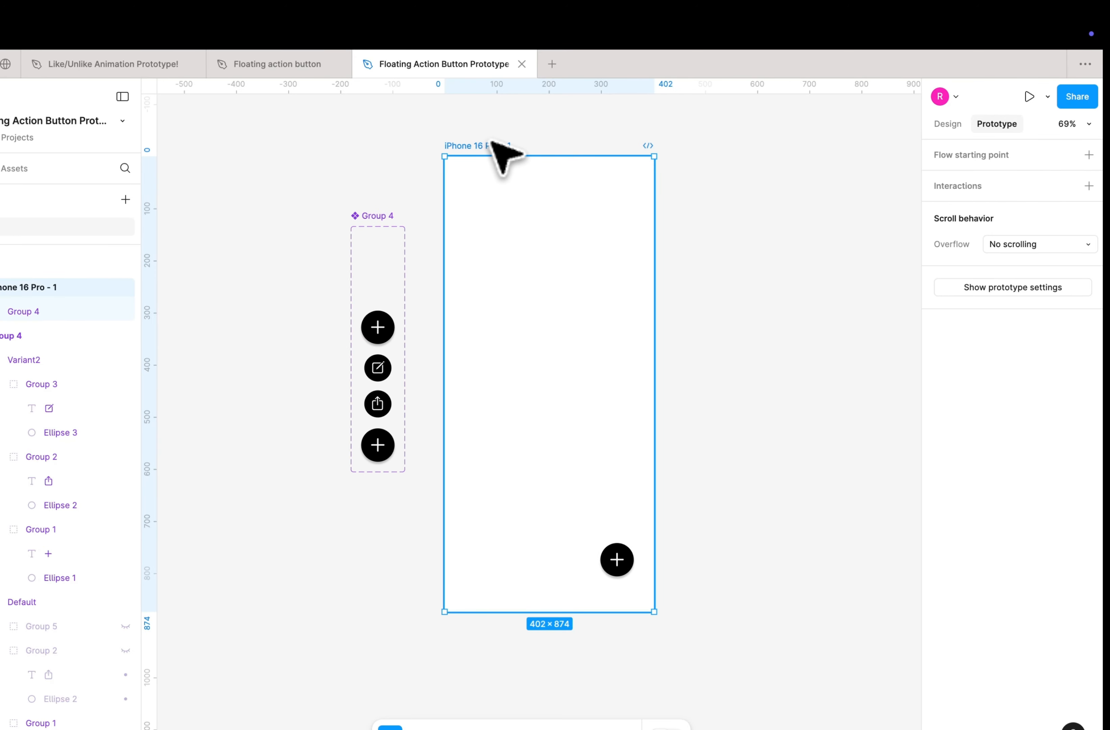
pyautogui.click(1047, 96)
pyautogui.click(1014, 146)
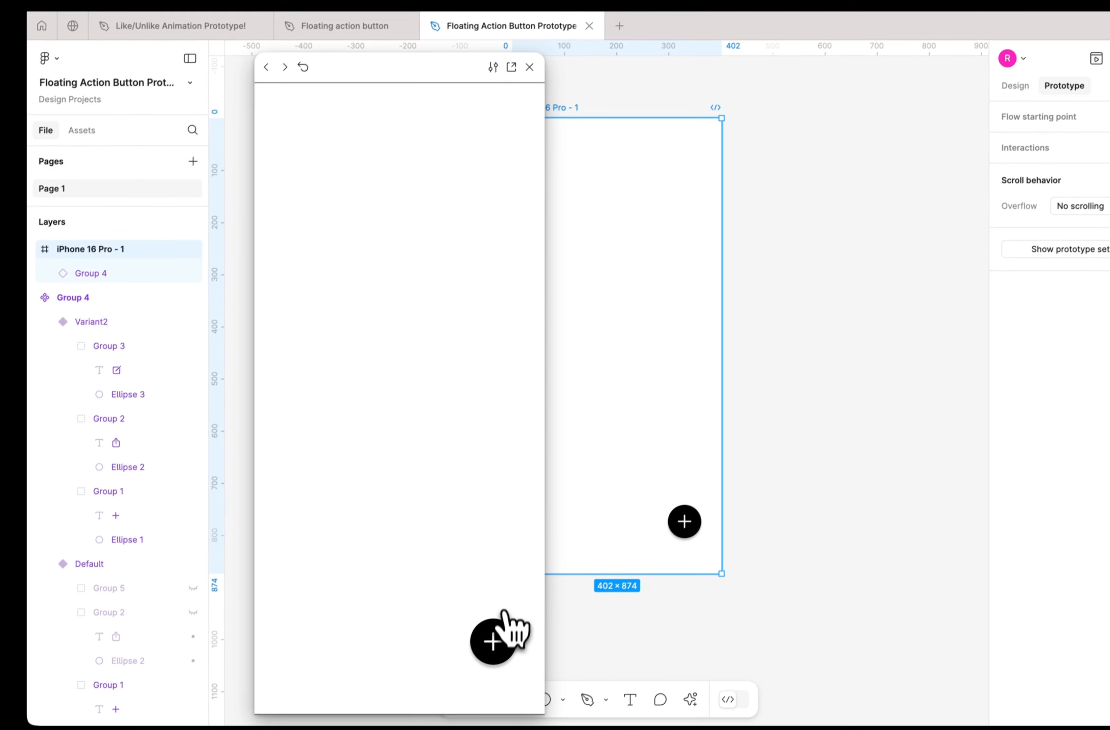
pyautogui.click(479, 676)
pyautogui.click(504, 623)
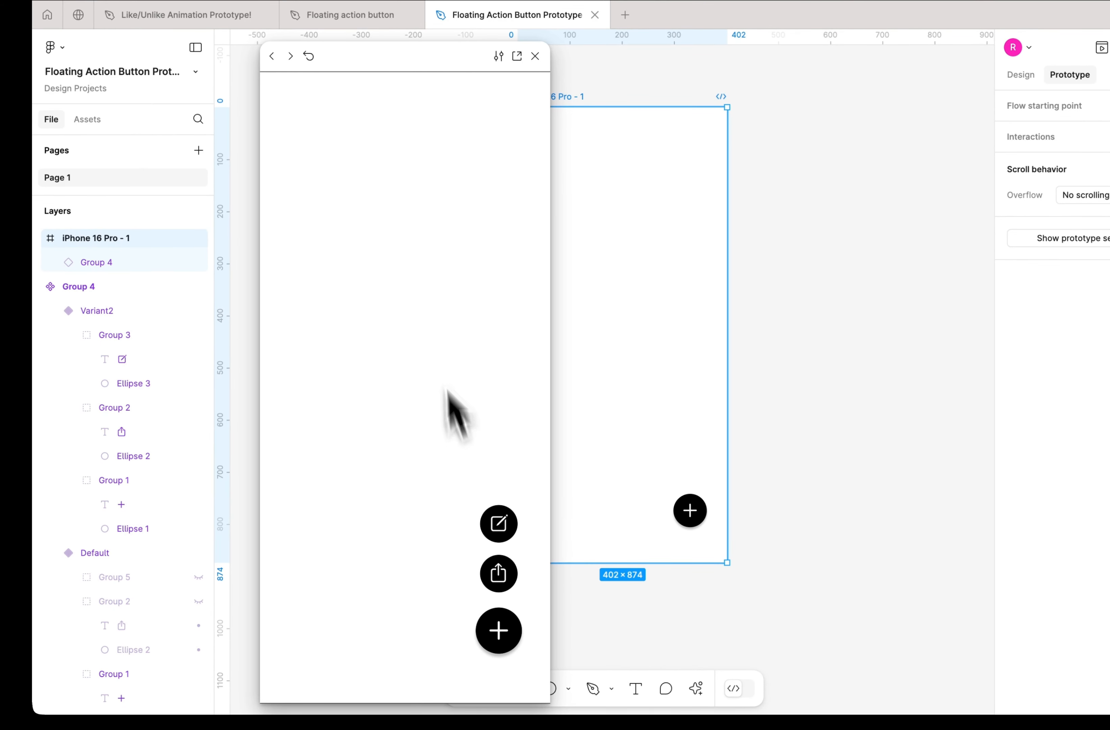
pyautogui.moveTo(372, 61); pyautogui.dragTo(870, 83)
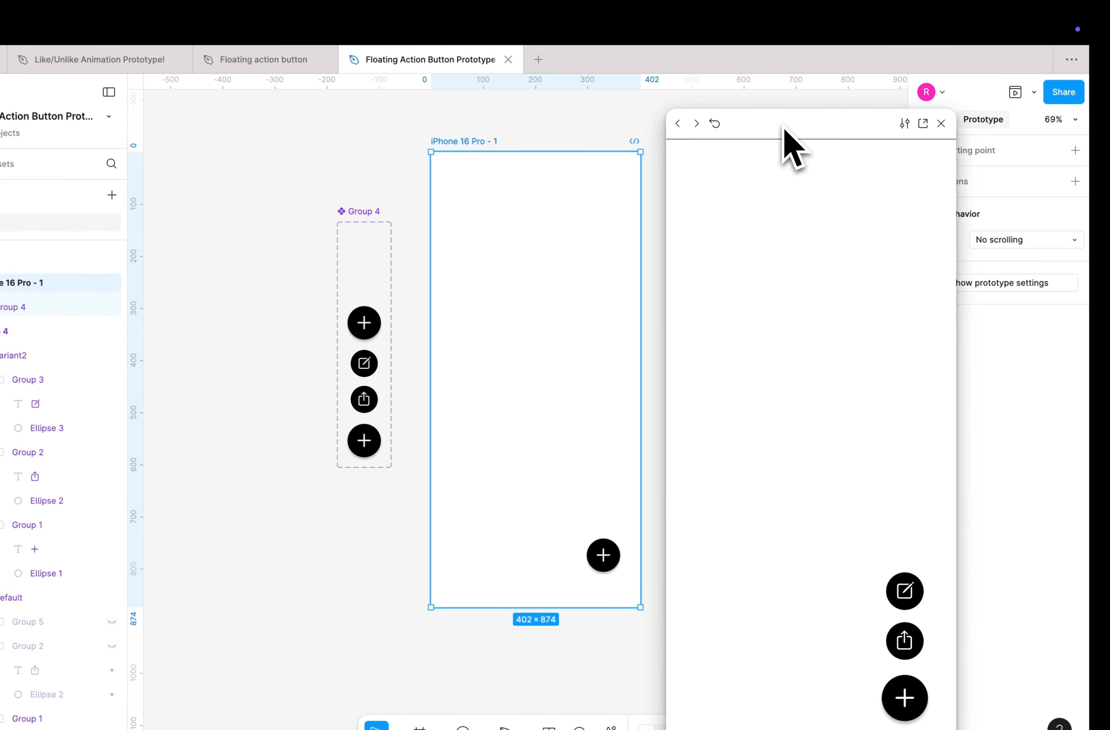
pyautogui.hscroll(5, 550, 272)
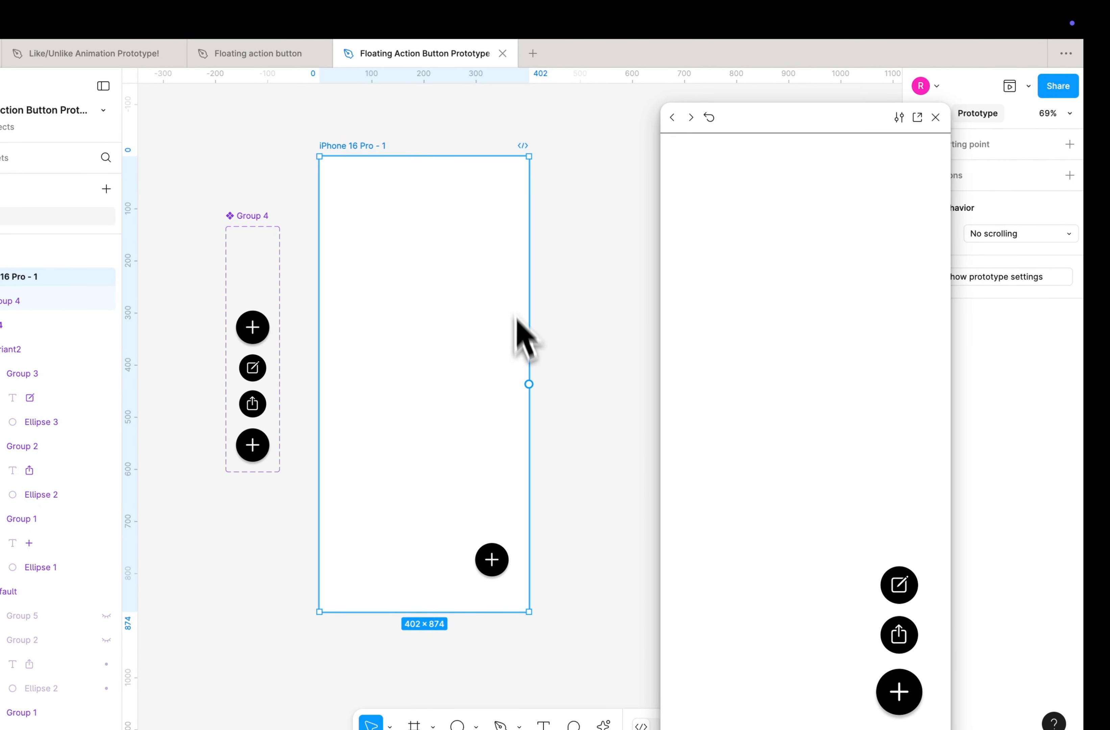
# Search the SF Symbols Browser plugin for "close", insert the plain X symbol, and place it beside the Group 4 component set.
pyautogui.click(564, 413)
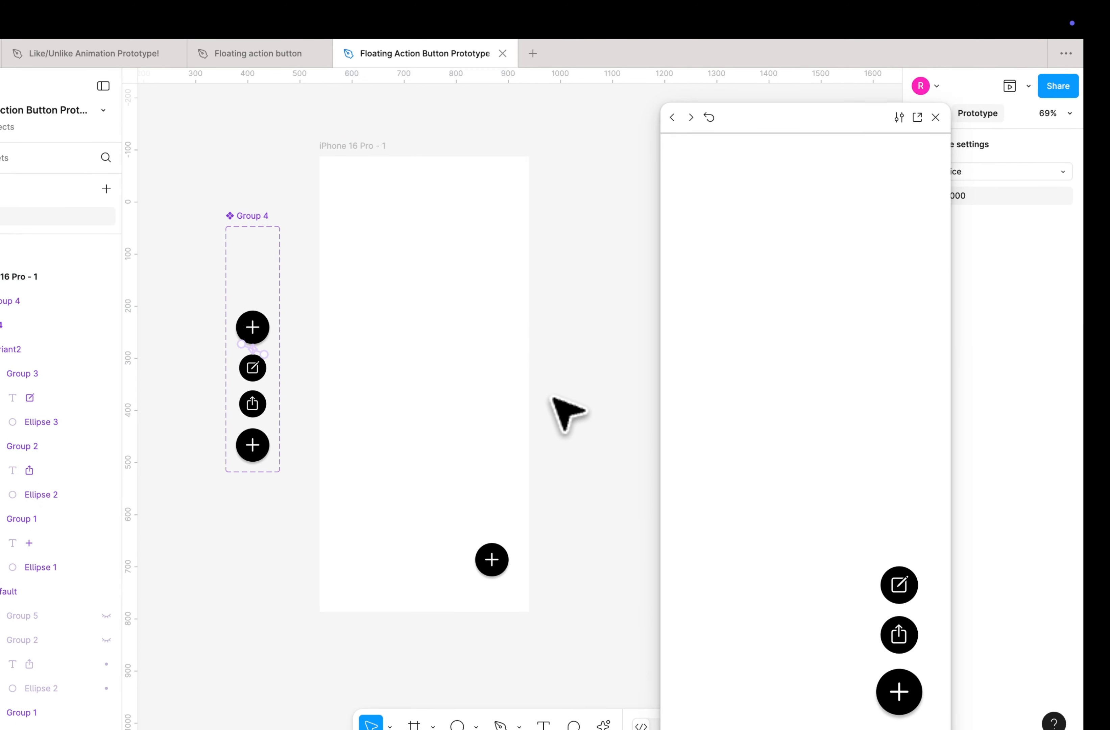
pyautogui.scroll(1, 565, 426)
pyautogui.hscroll(-3, 567, 427)
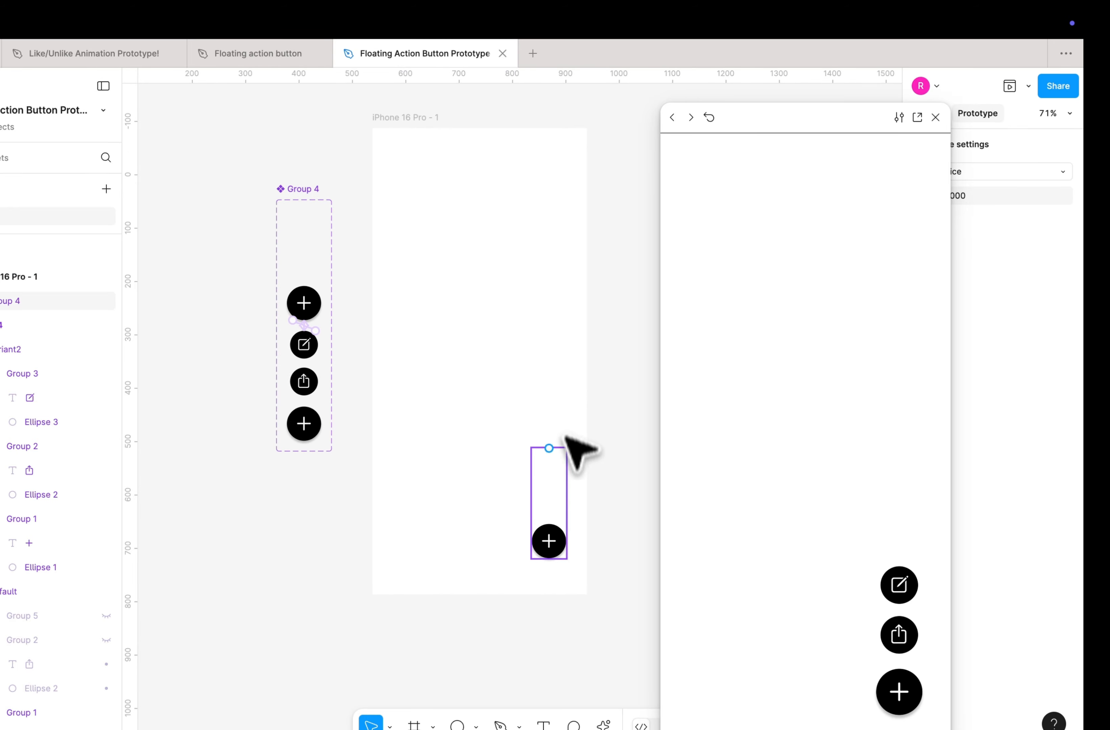
pyautogui.click(604, 724)
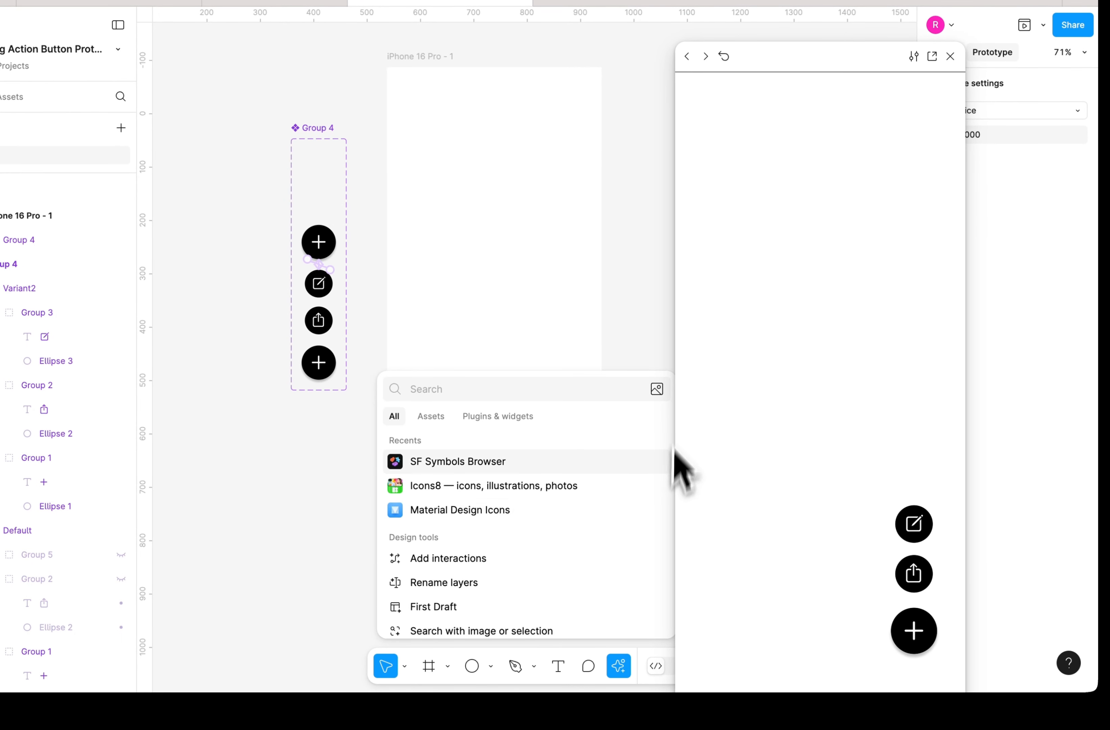
pyautogui.click(521, 462)
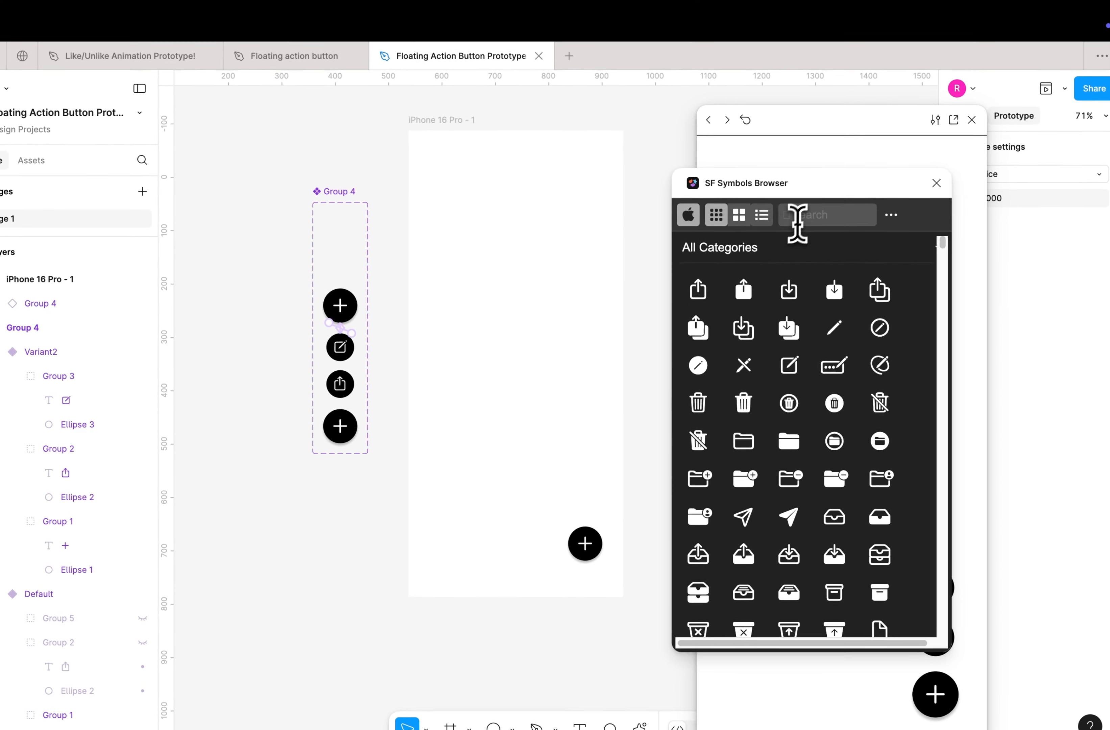
pyautogui.click(799, 202)
pyautogui.write('close')
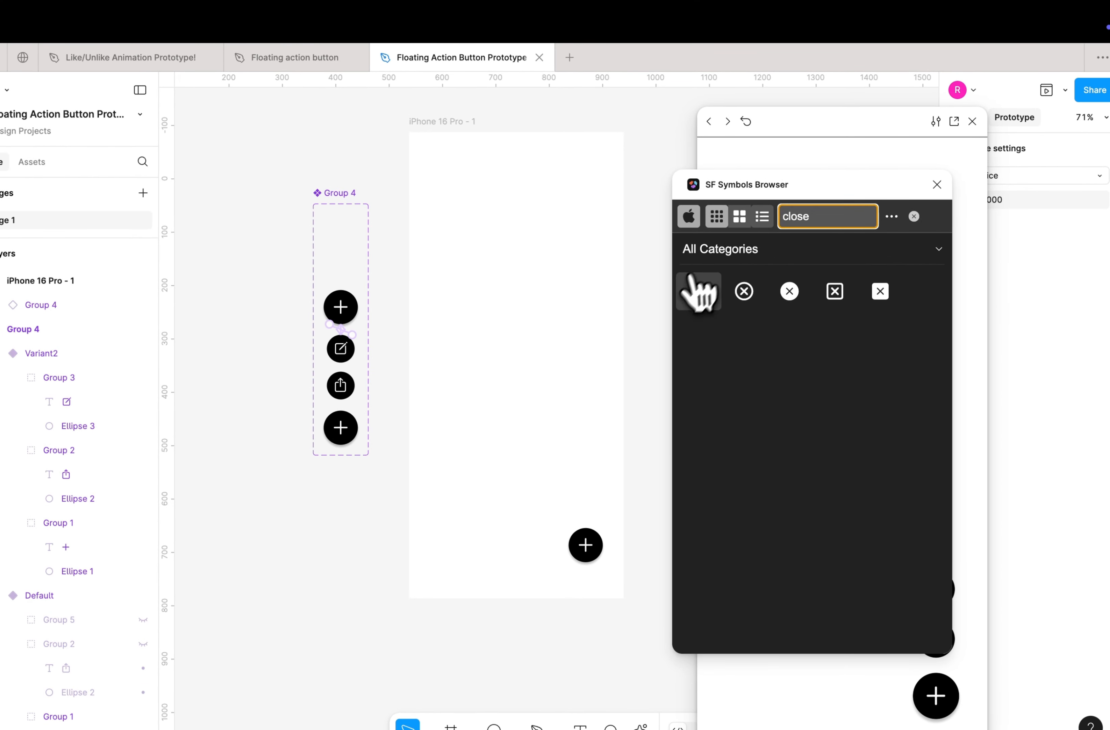
pyautogui.click(696, 291)
pyautogui.scroll(3, 514, 377)
pyautogui.moveTo(565, 428); pyautogui.dragTo(209, 390)
pyautogui.hscroll(-3, 215, 386)
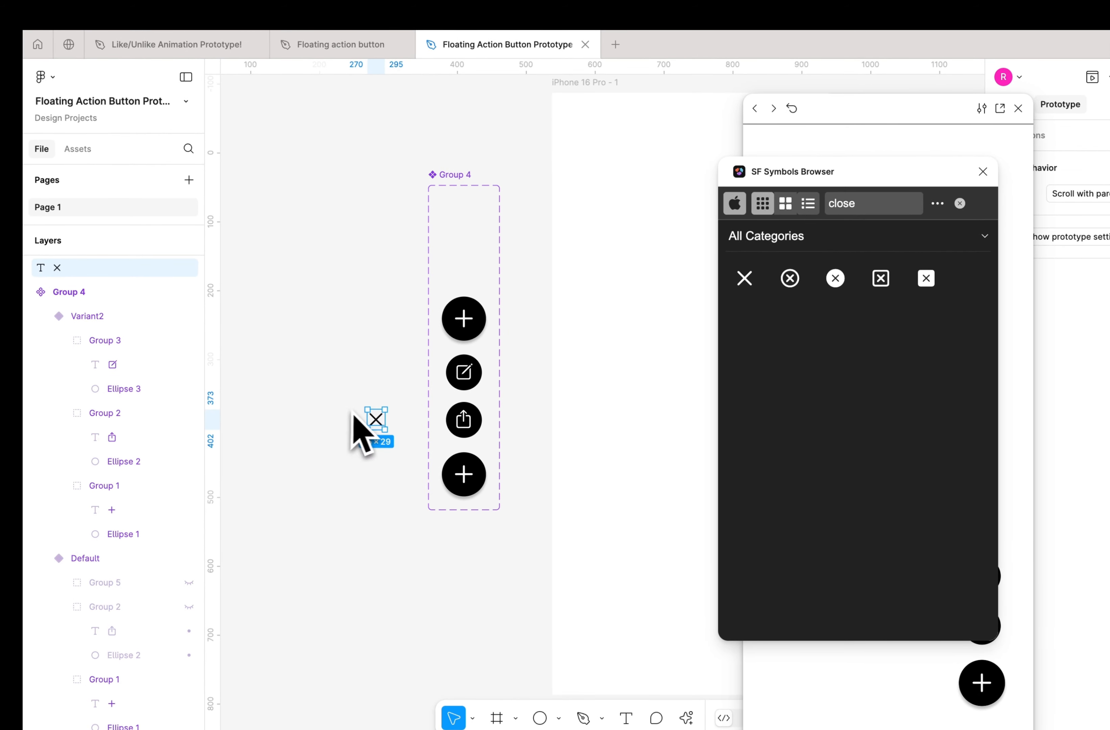
# Select the X symbol's text and close both the prototype preview and the SF Symbols Browser plugin.
pyautogui.doubleClick(464, 320)
pyautogui.click(376, 420)
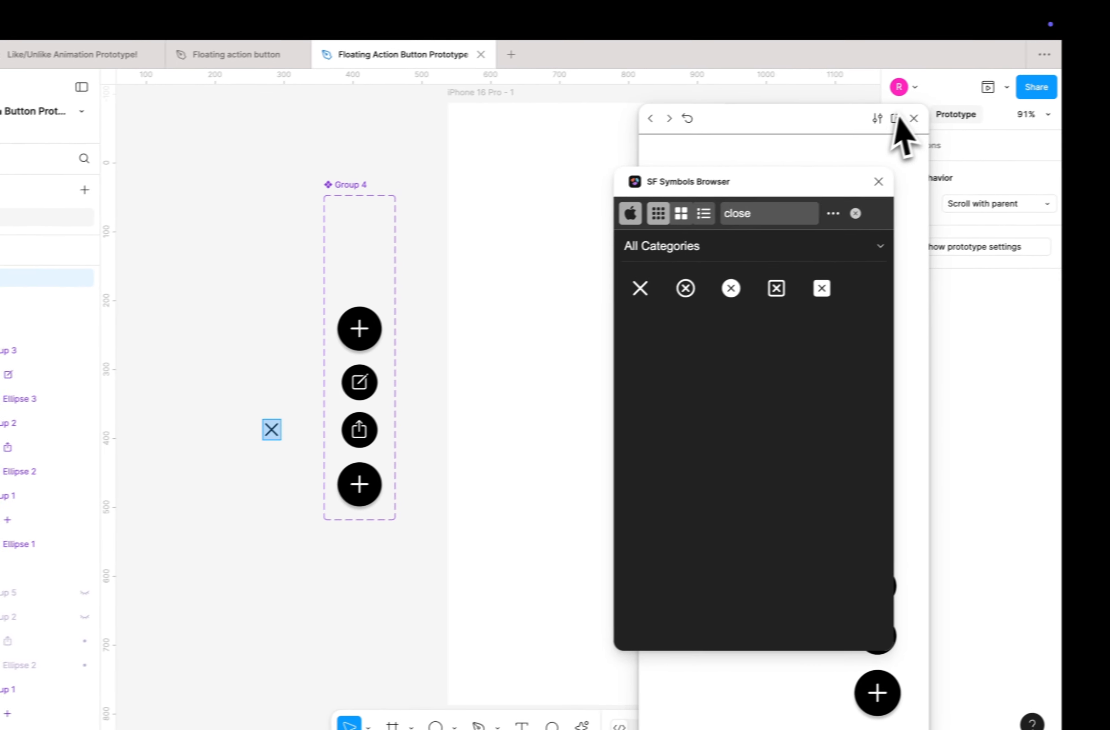
pyautogui.click(1018, 108)
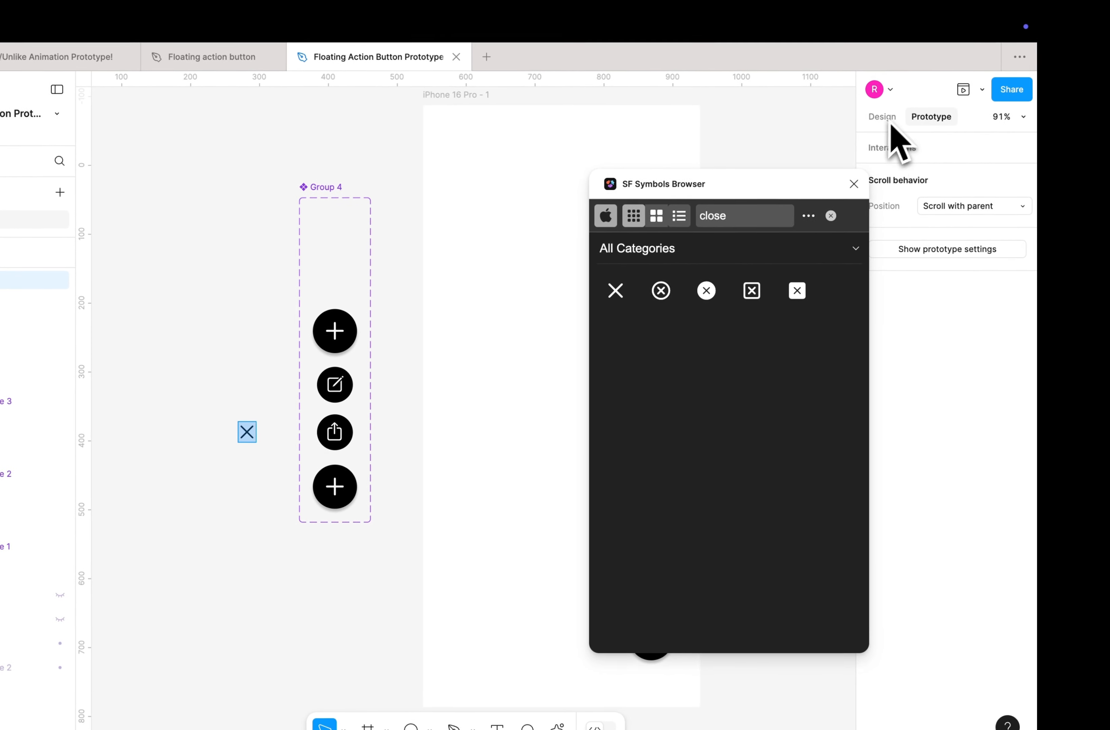
pyautogui.click(982, 171)
# Set the X symbol's font size to 32.
pyautogui.click(879, 117)
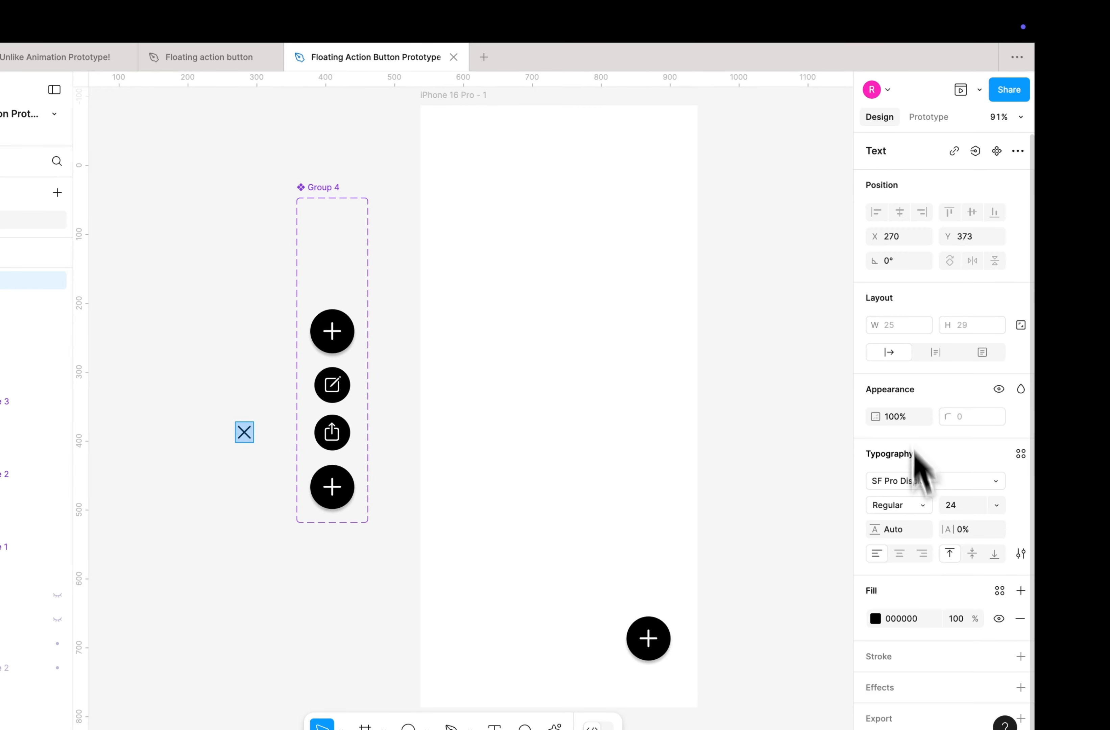
pyautogui.scroll(-1, 927, 545)
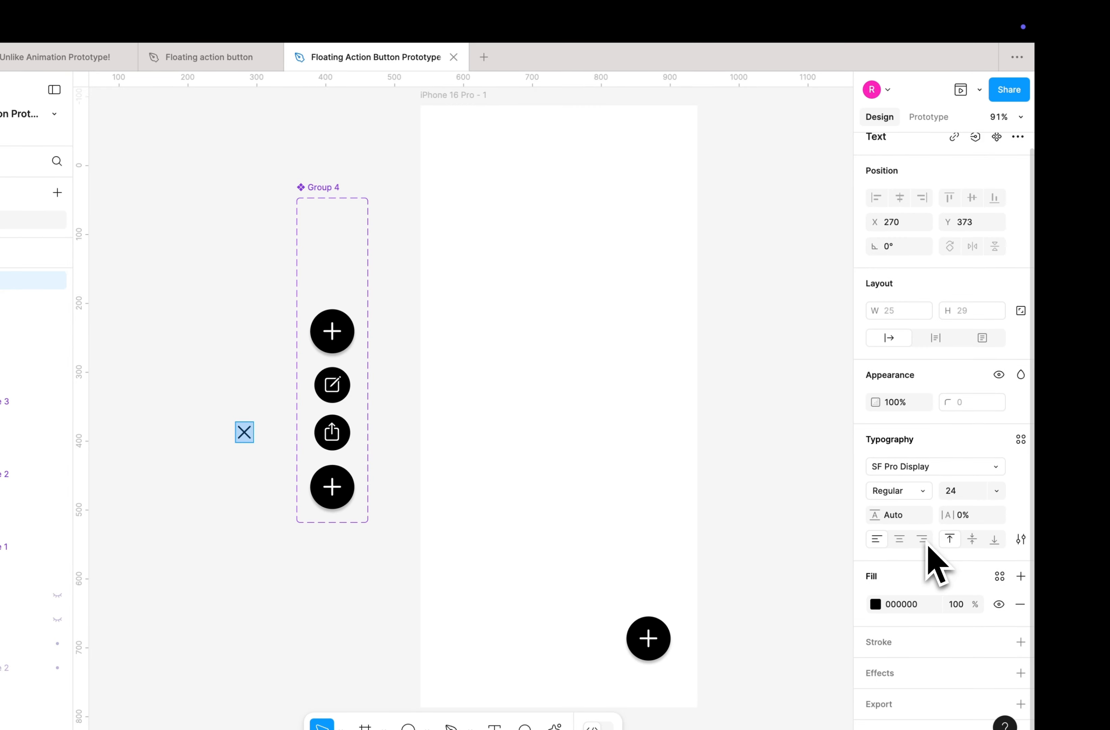
pyautogui.click(958, 493)
pyautogui.write('32')
pyautogui.press('Return')
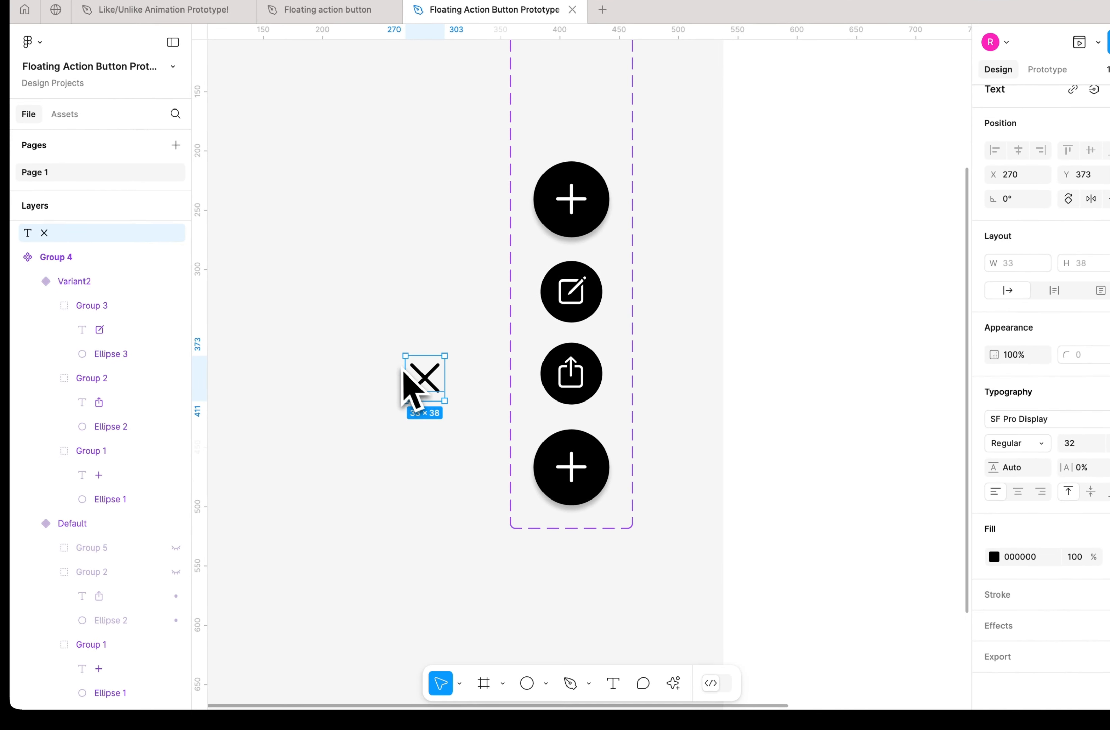
# Change the X symbol's fill color to FFFFFF.
pyautogui.scroll(5, 406, 374)
pyautogui.doubleClick(478, 422)
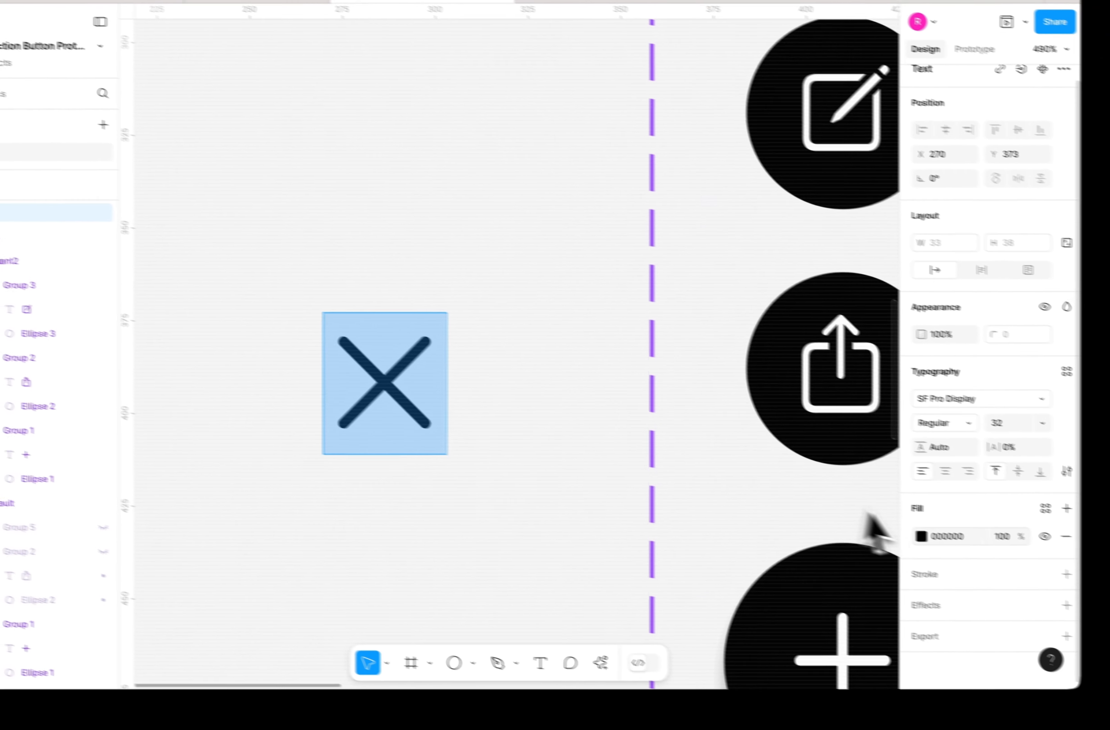
pyautogui.click(962, 535)
pyautogui.press('BackSpace')
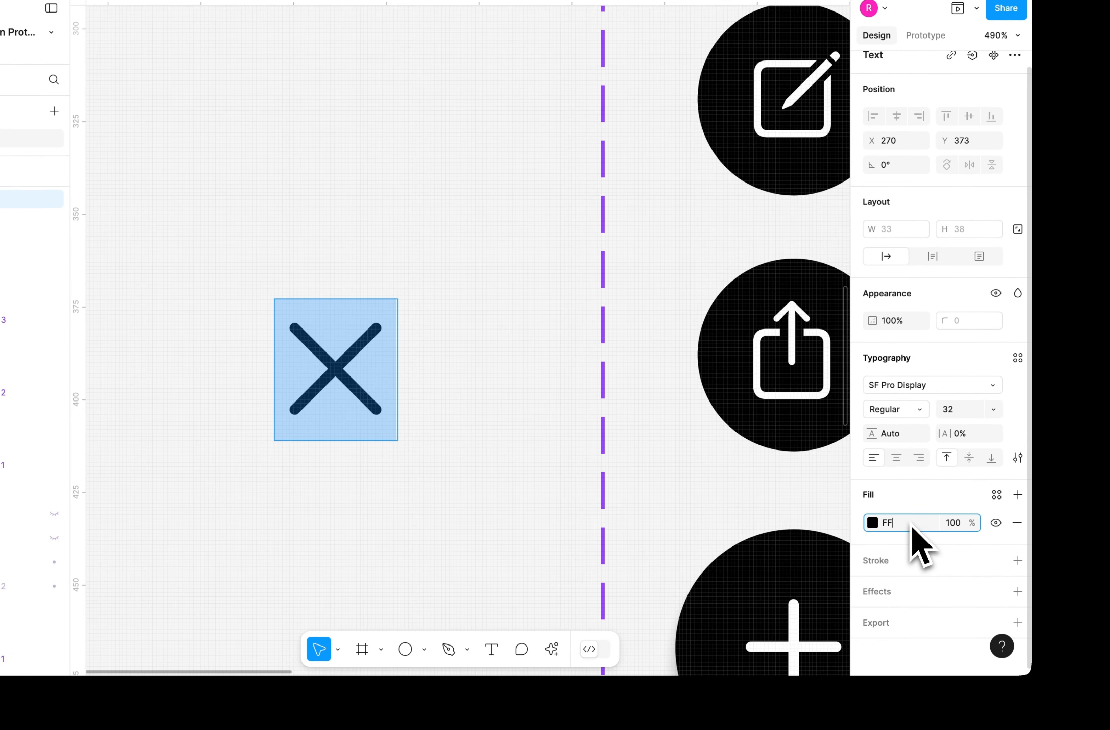
pyautogui.write('FFFFF')
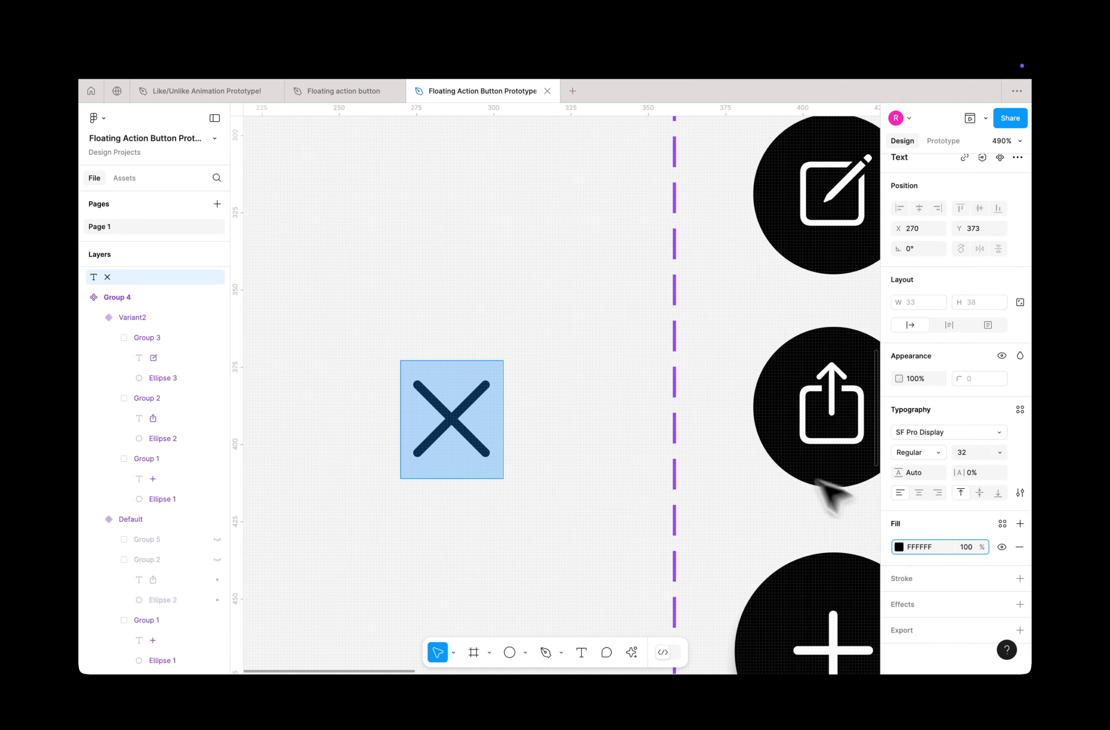
pyautogui.write('F')
pyautogui.press('Return')
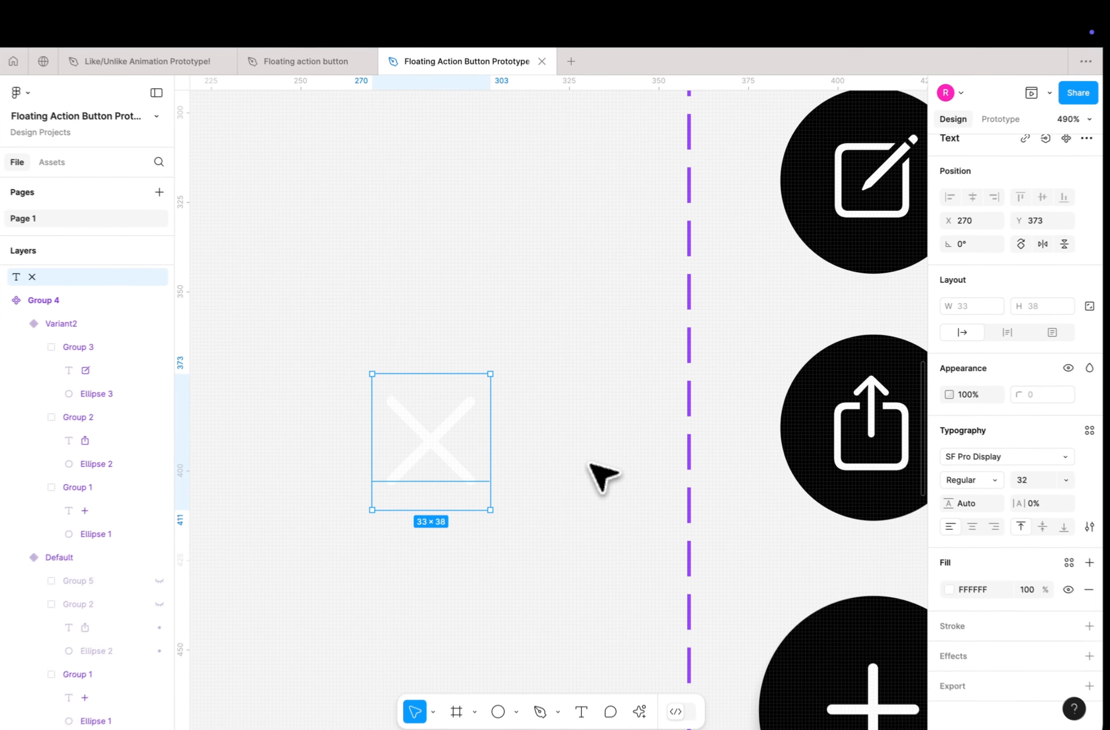
# Cut the white X character and paste it over the plus sign in Variant2's main button.
pyautogui.doubleClick(424, 458)
pyautogui.press('BackSpace')
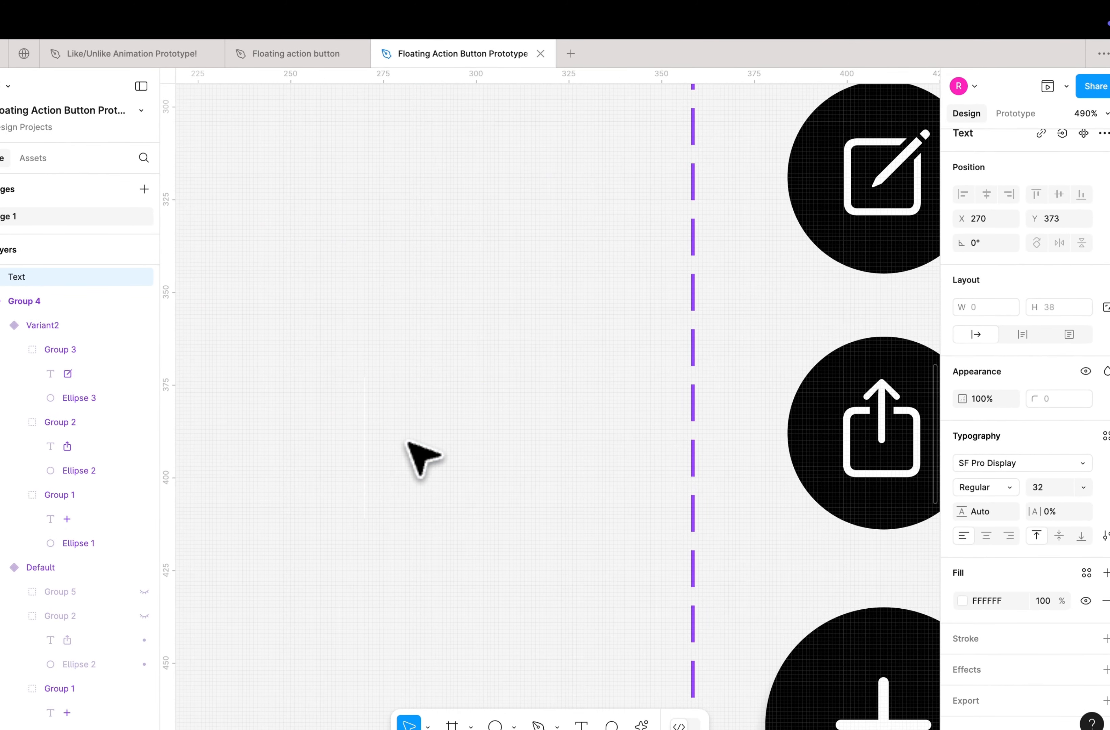
pyautogui.scroll(-5, 423, 458)
pyautogui.scroll(-5, 408, 443)
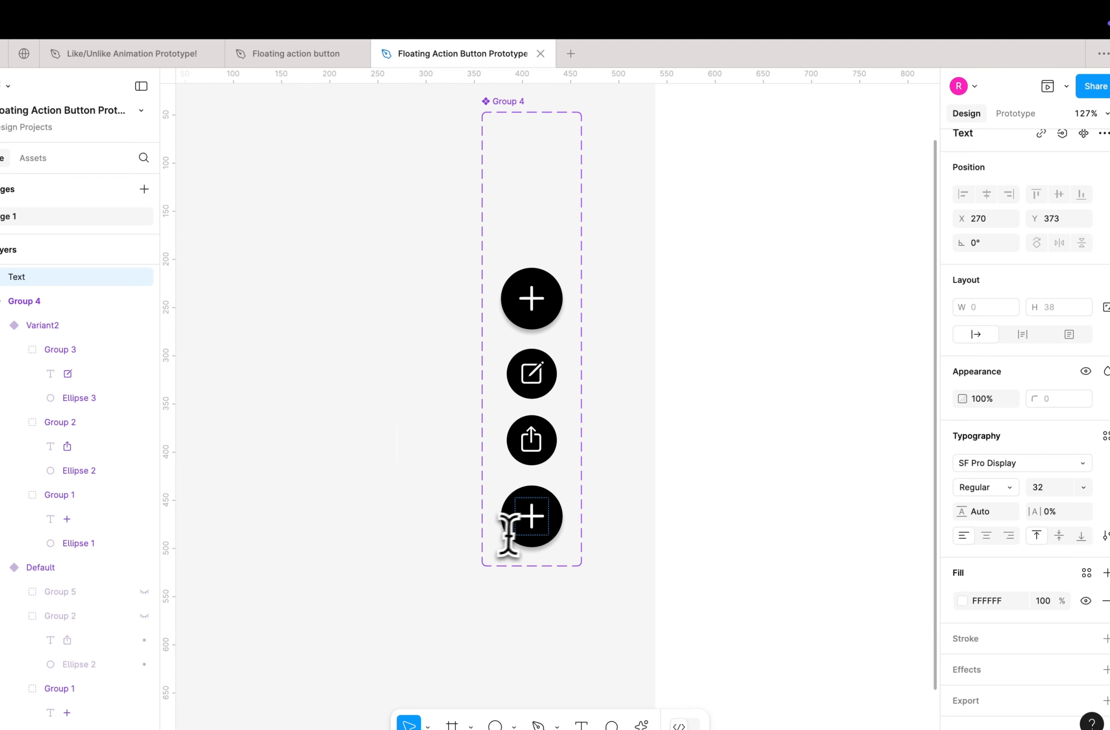
pyautogui.doubleClick(527, 517)
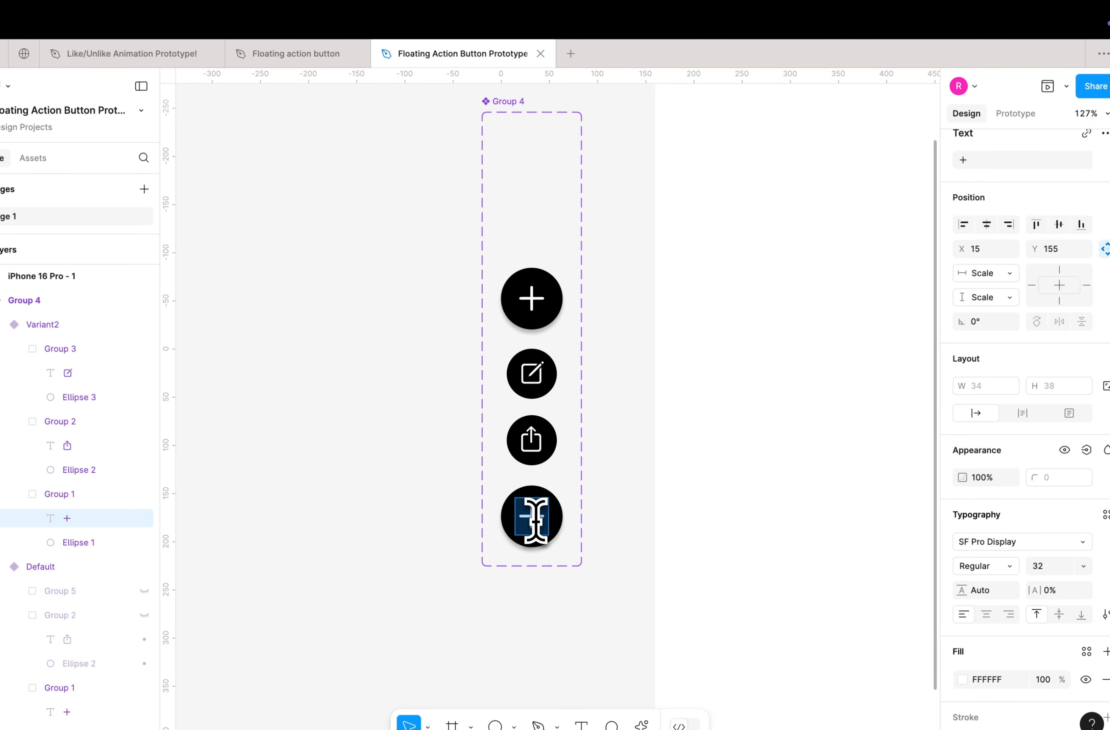
pyautogui.scroll(-5, 602, 526)
pyautogui.click(602, 525)
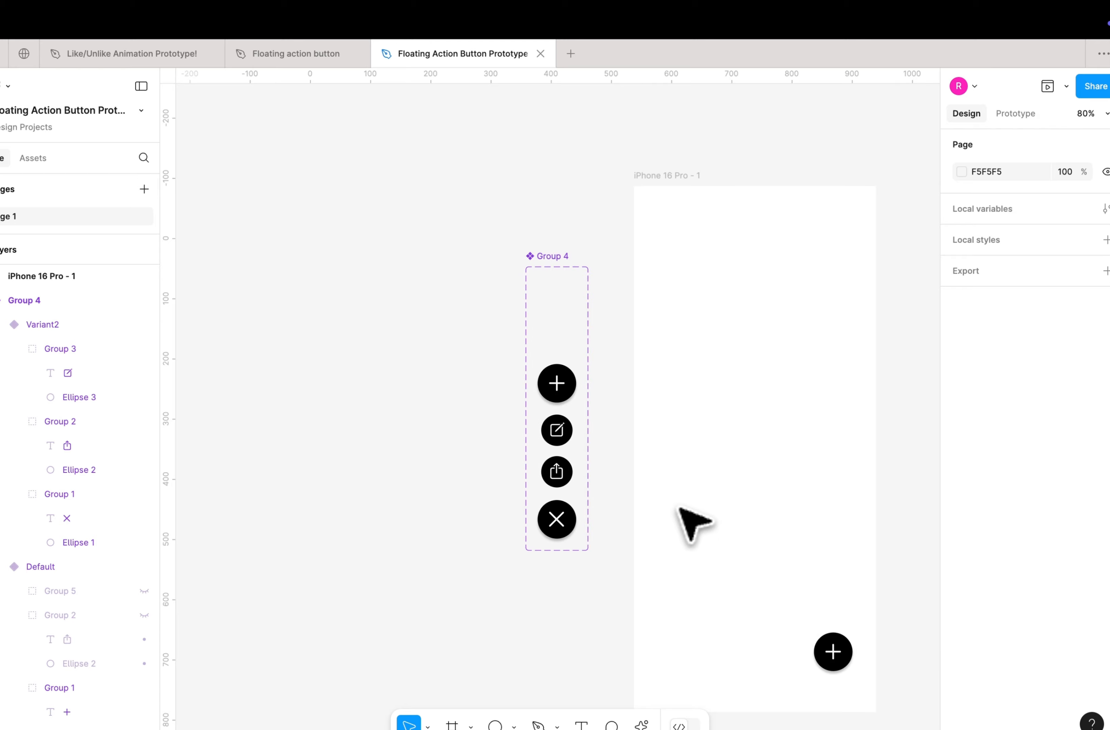
pyautogui.hscroll(5, 681, 508)
pyautogui.scroll(-2, 681, 508)
pyautogui.hscroll(5, 681, 507)
pyautogui.scroll(-2, 681, 507)
pyautogui.hscroll(-1, 633, 504)
pyautogui.scroll(3, 632, 504)
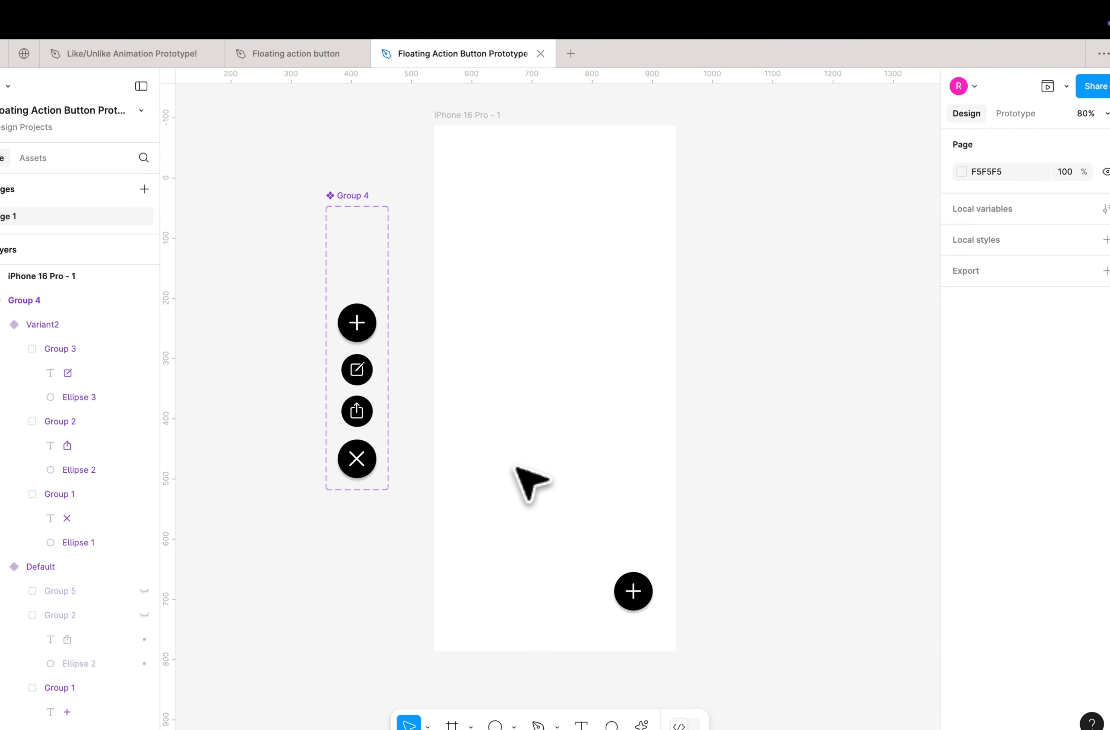
pyautogui.scroll(5, 351, 441)
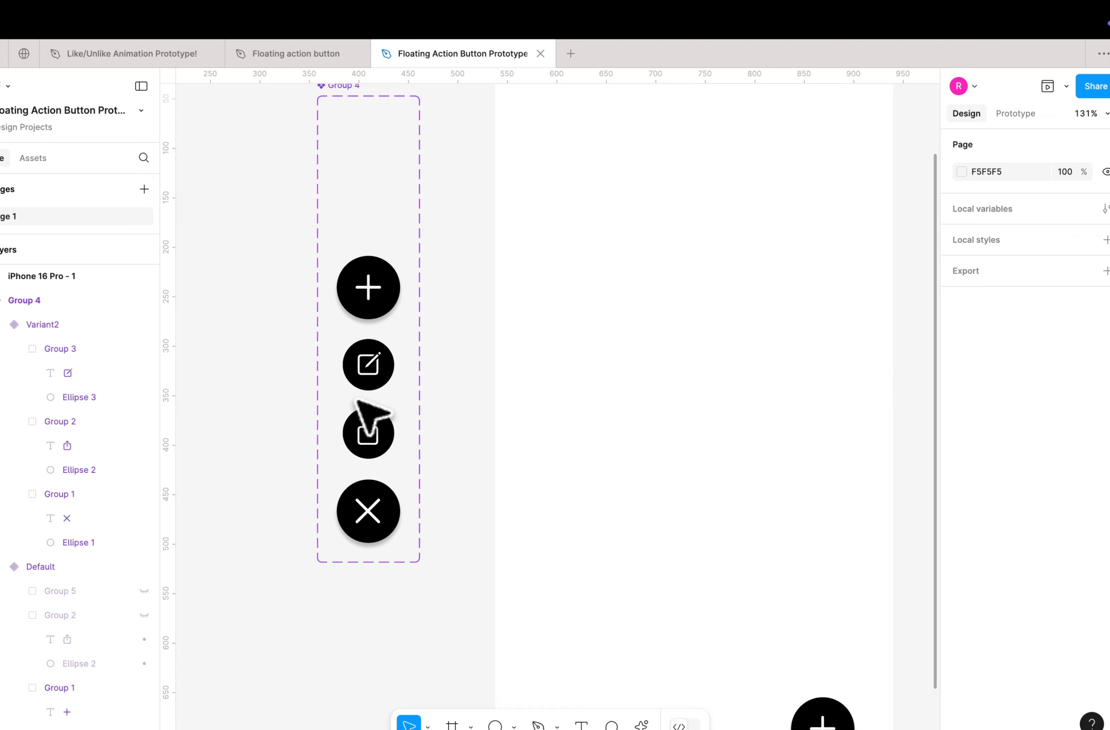
pyautogui.scroll(-3, 356, 399)
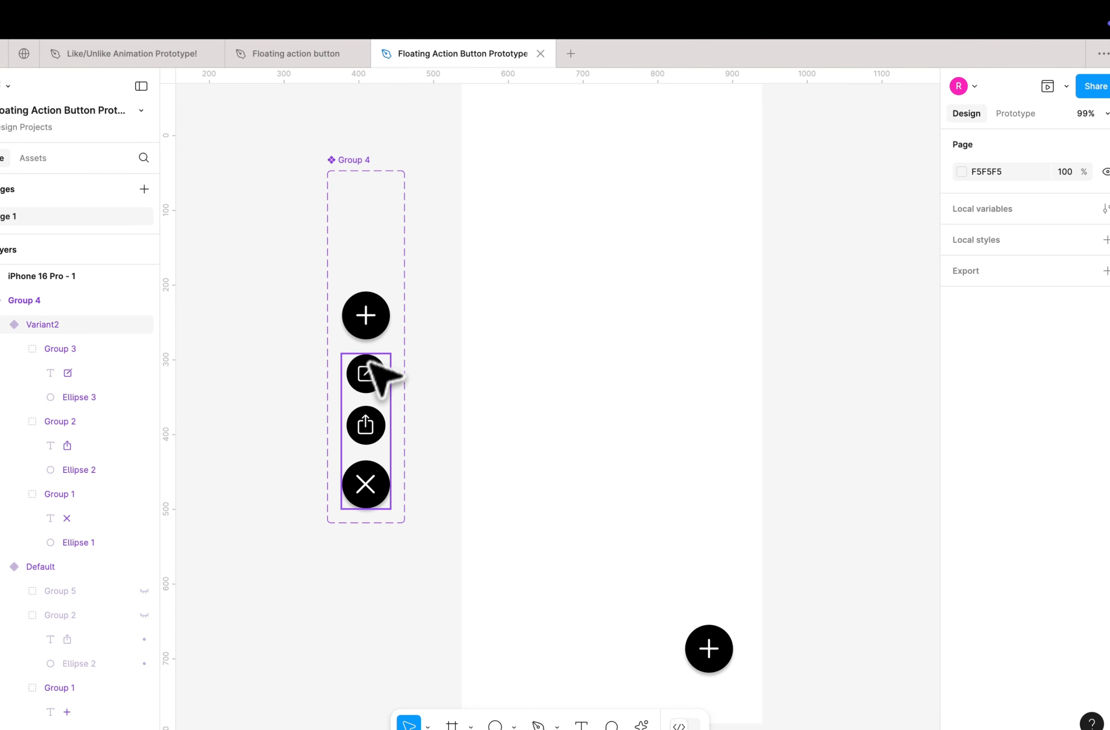
pyautogui.click(366, 330)
pyautogui.scroll(2, 375, 339)
pyautogui.hscroll(-1, 374, 339)
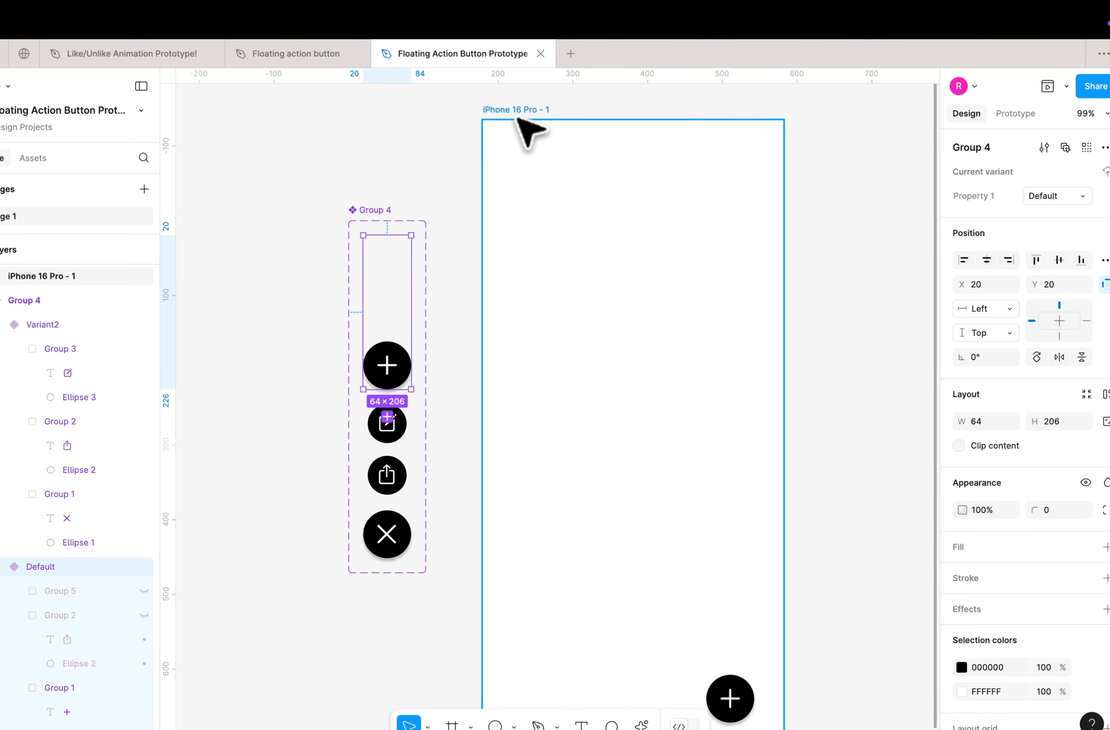
# Preview the iPhone 16 Pro frame, test the floating button's switch between plus and X, and close the preview.
pyautogui.click(520, 124)
pyautogui.click(1066, 86)
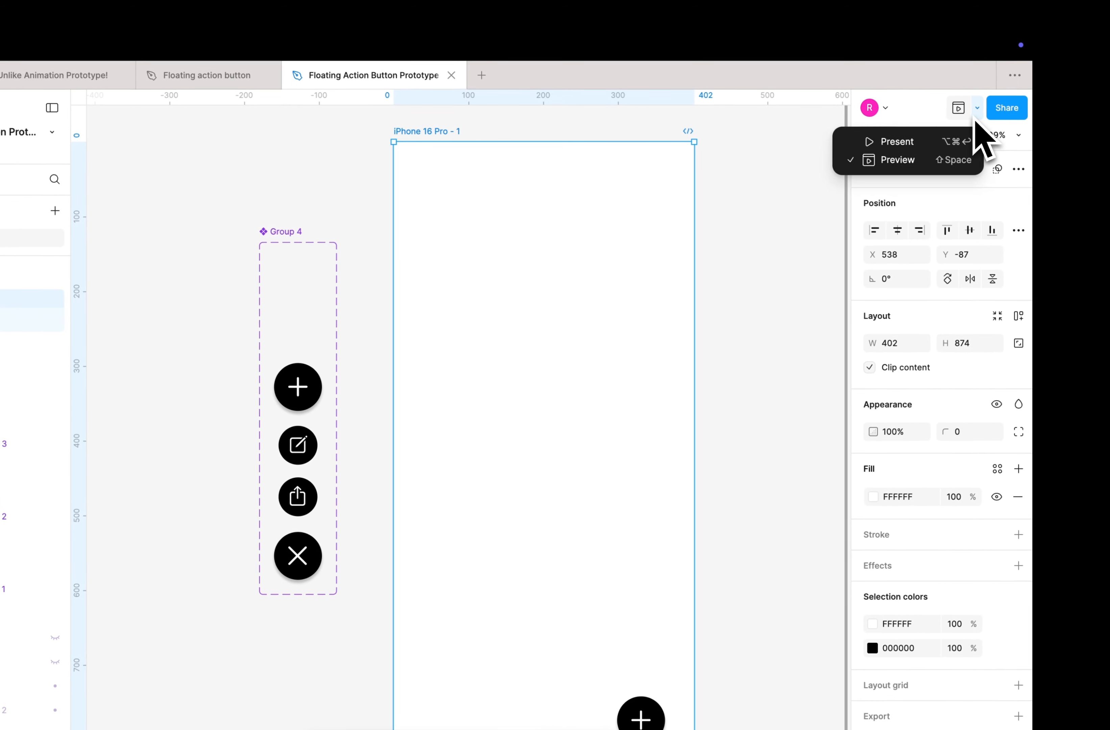
pyautogui.click(897, 160)
pyautogui.moveTo(766, 141); pyautogui.dragTo(730, 114)
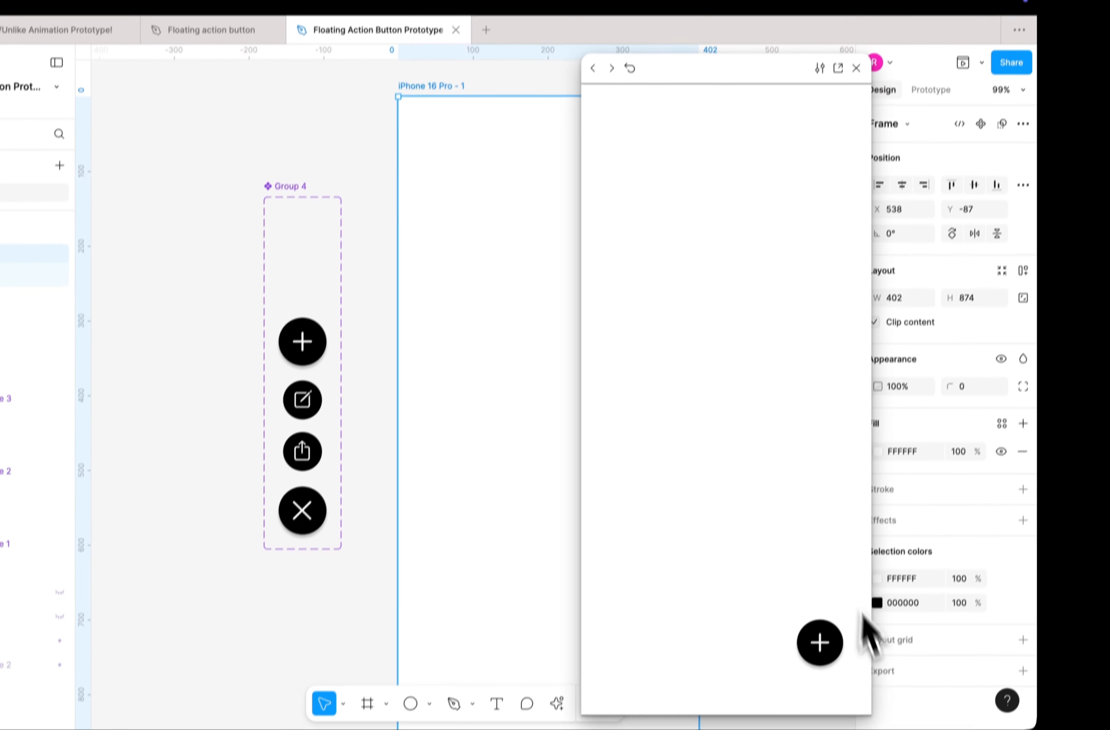
pyautogui.click(815, 687)
pyautogui.click(829, 618)
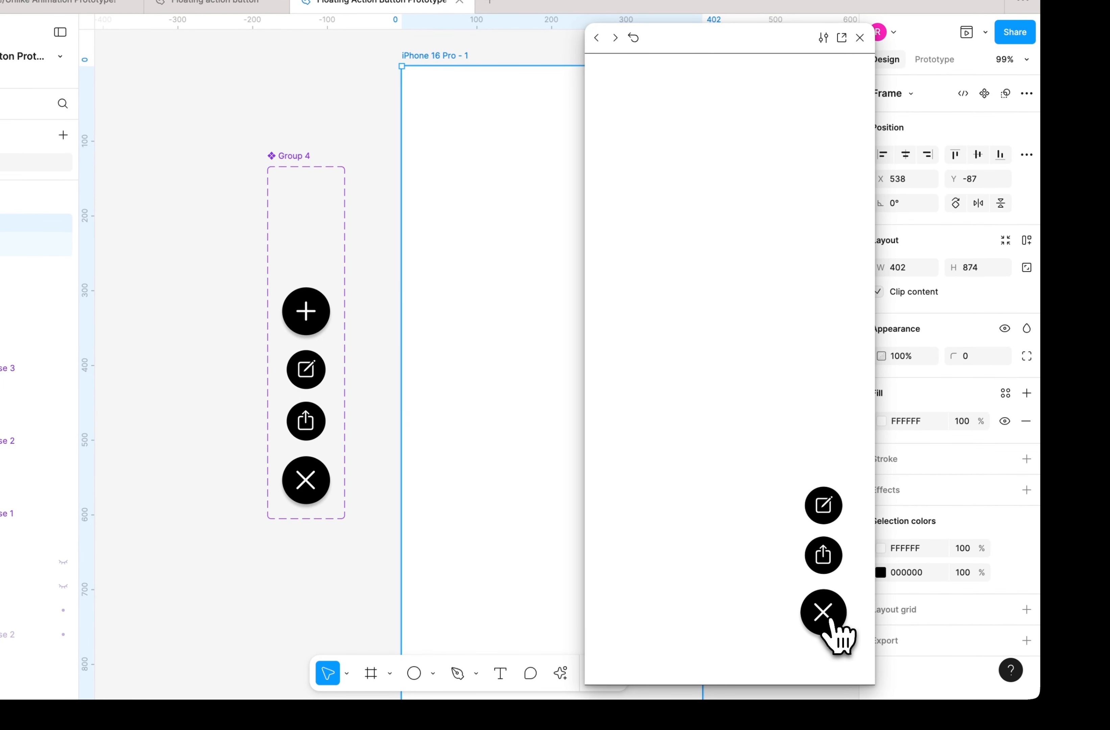
pyautogui.click(860, 37)
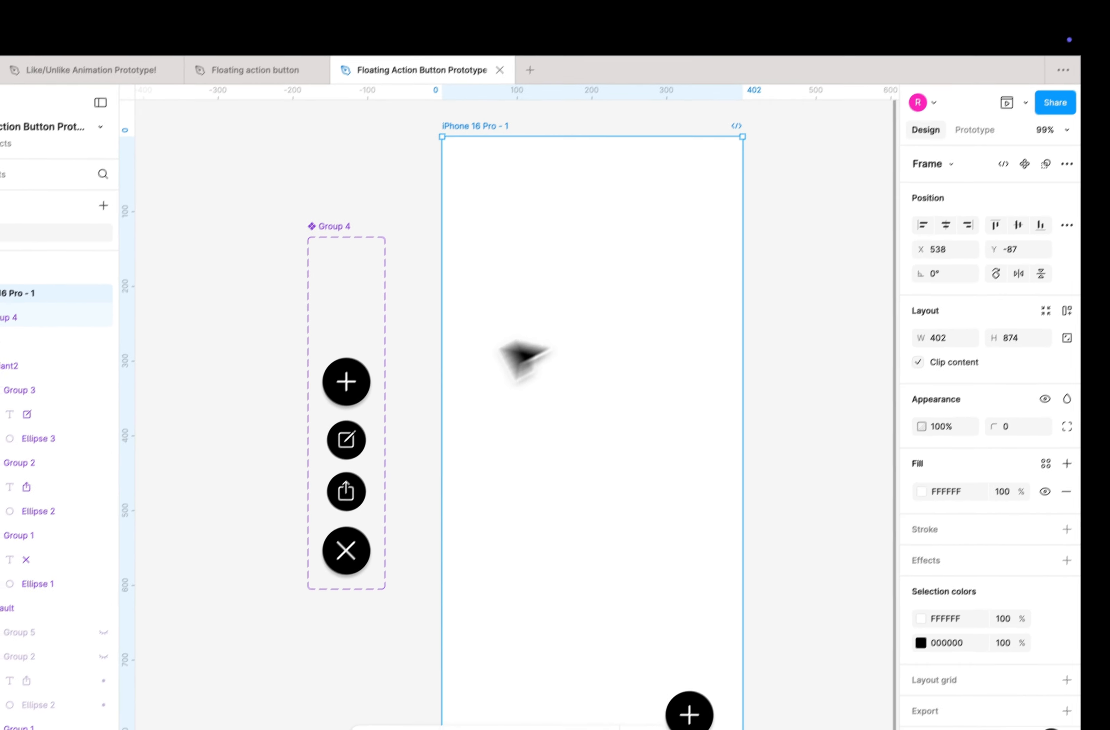
# Set the animation of the Default variant's click interaction to Smart animate.
pyautogui.scroll(3, 376, 348)
pyautogui.scroll(3, 390, 334)
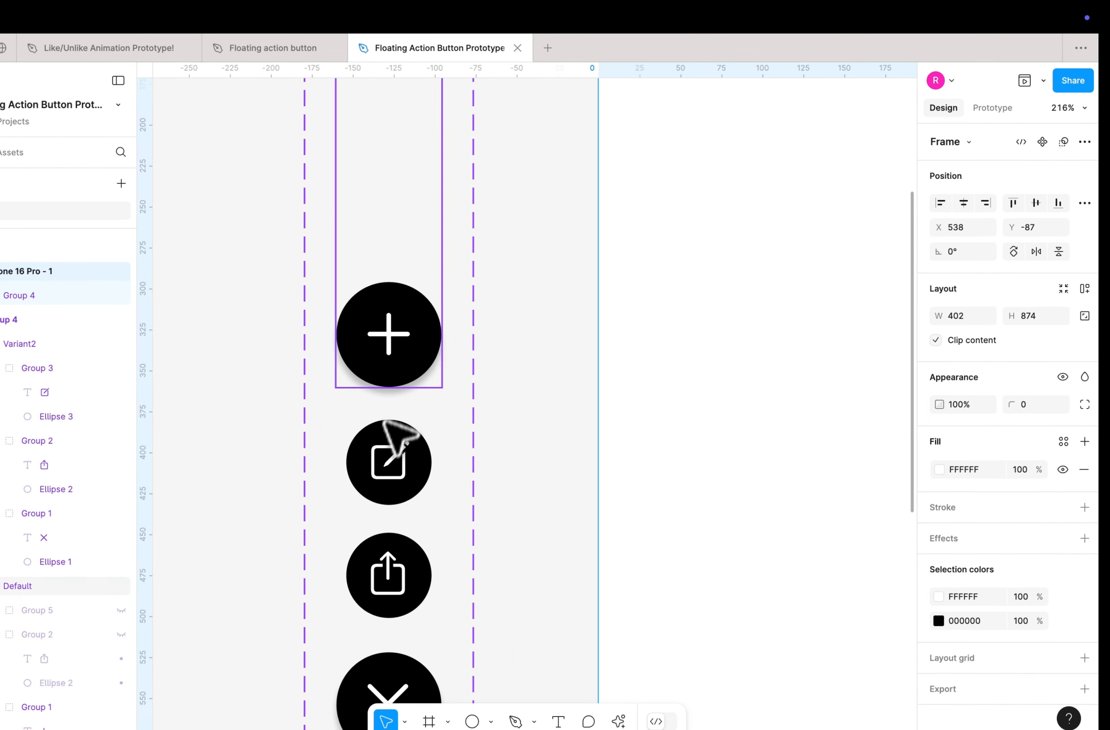
pyautogui.click(396, 397)
pyautogui.scroll(3, 400, 397)
pyautogui.scroll(2, 392, 385)
pyautogui.click(390, 427)
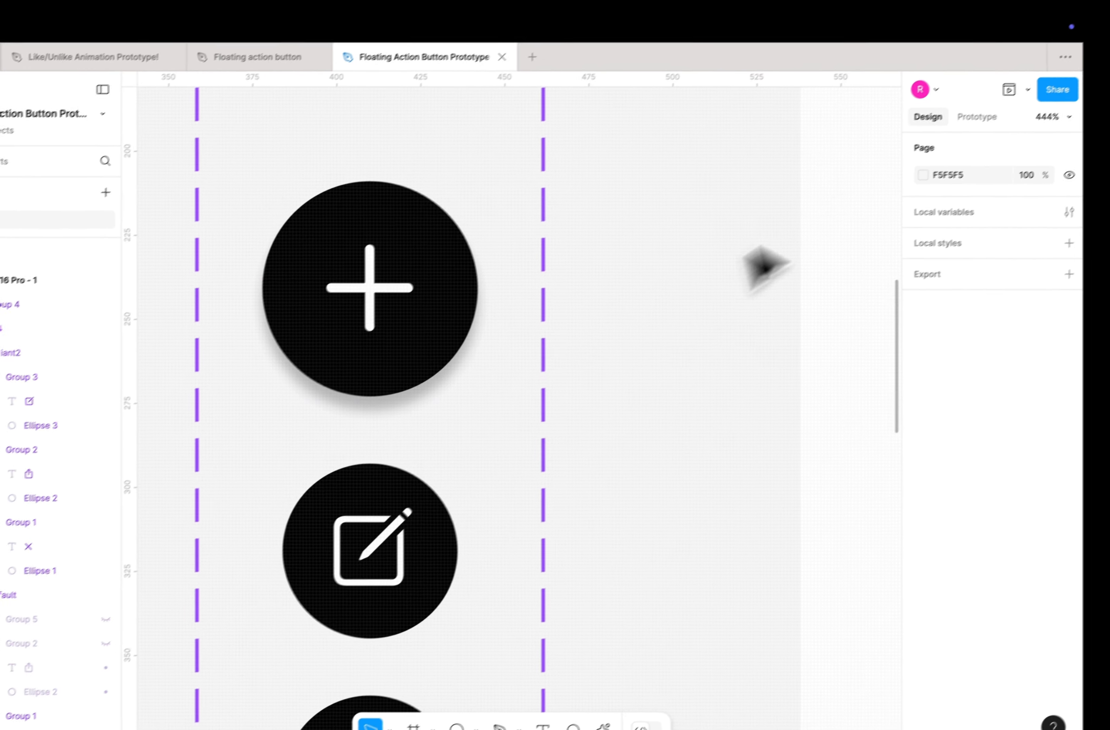
pyautogui.click(987, 107)
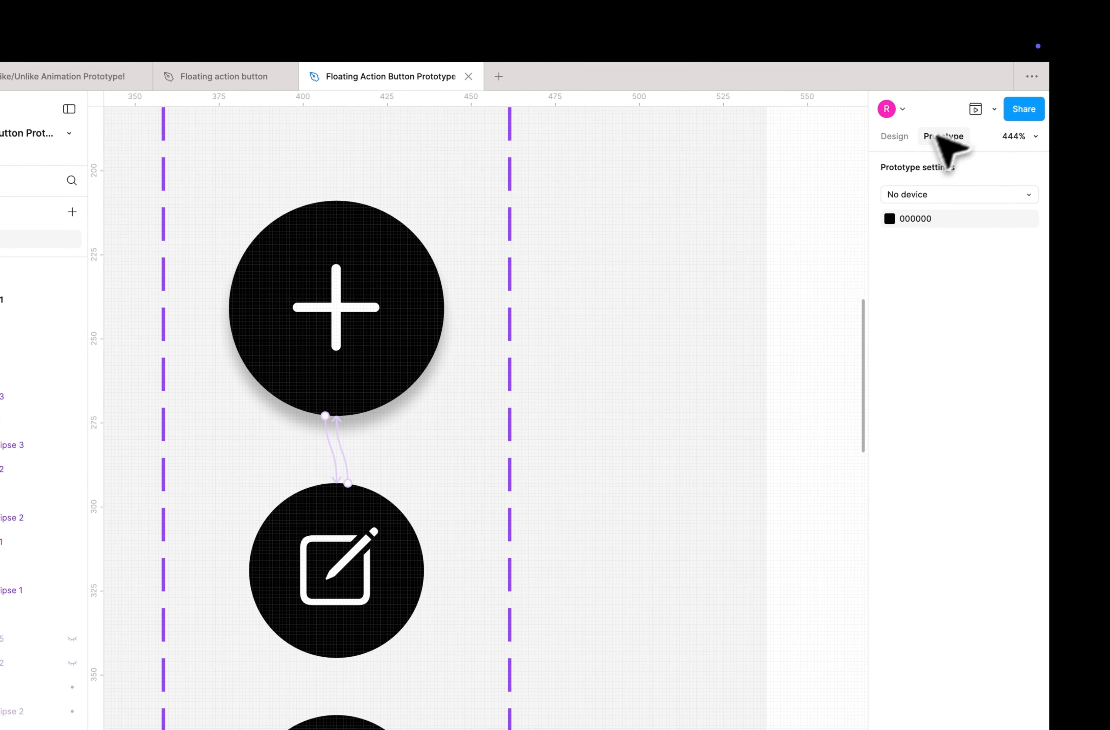
pyautogui.scroll(3, 280, 505)
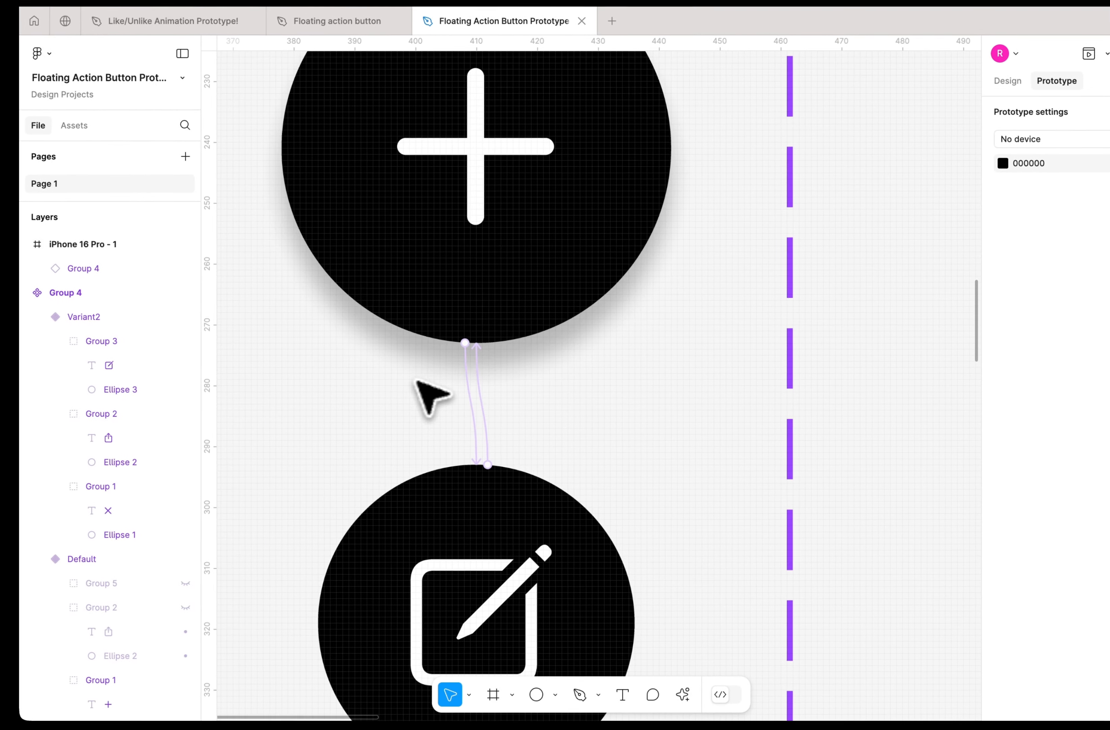
pyautogui.click(361, 462)
pyautogui.click(500, 570)
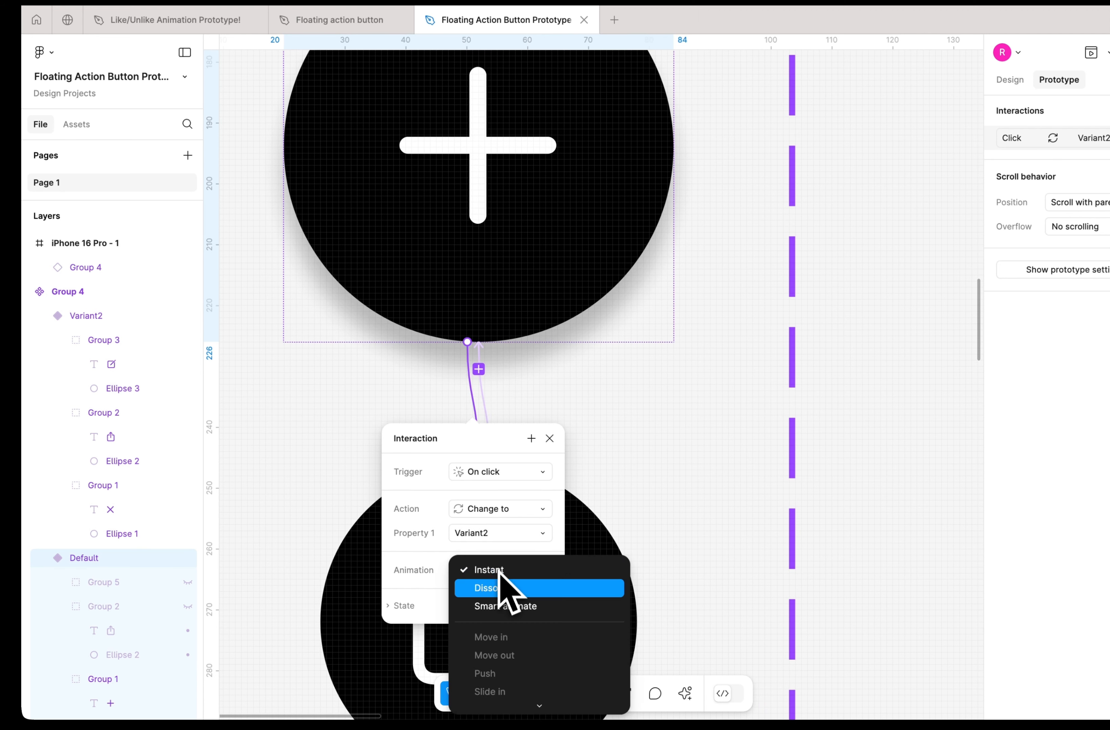
pyautogui.click(502, 605)
pyautogui.click(592, 429)
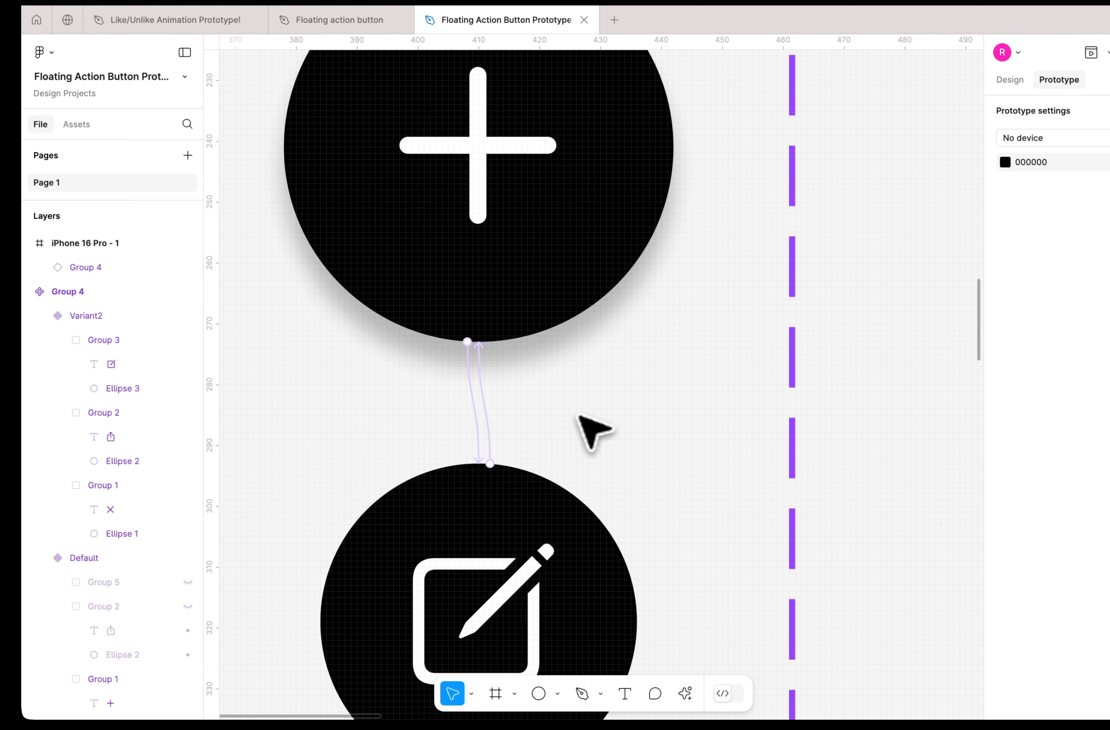
# Set the animation of the Variant2 click interaction back to Default to Smart animate.
pyautogui.click(485, 411)
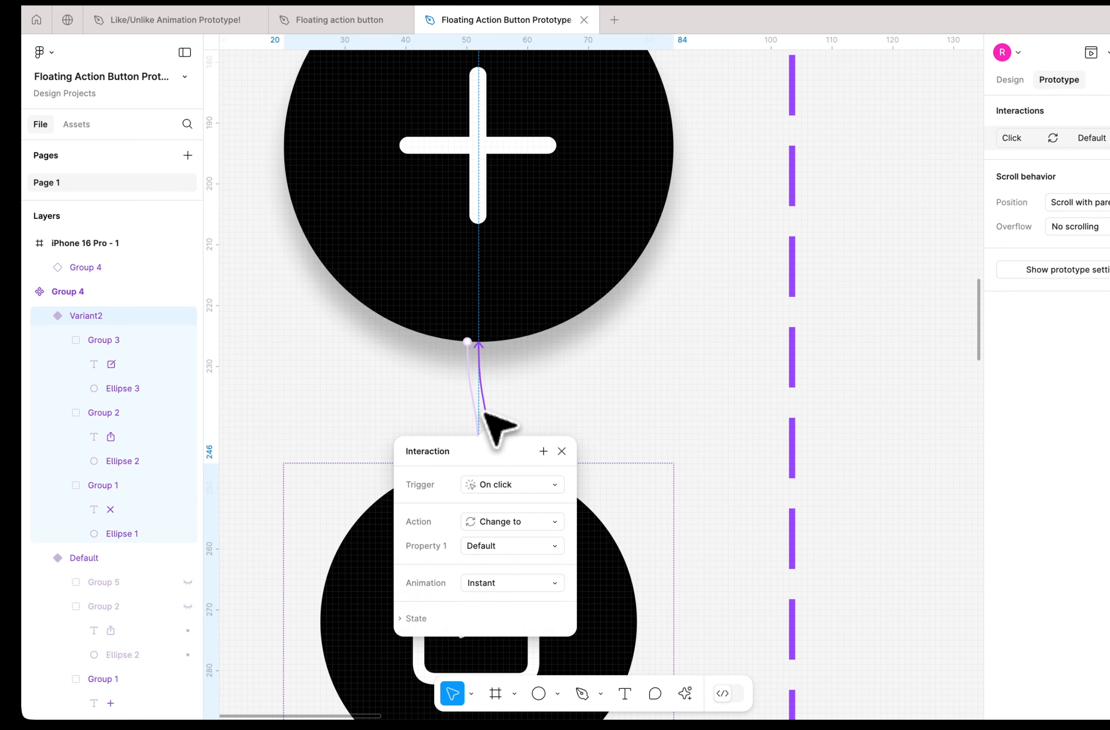
pyautogui.click(497, 584)
pyautogui.click(503, 613)
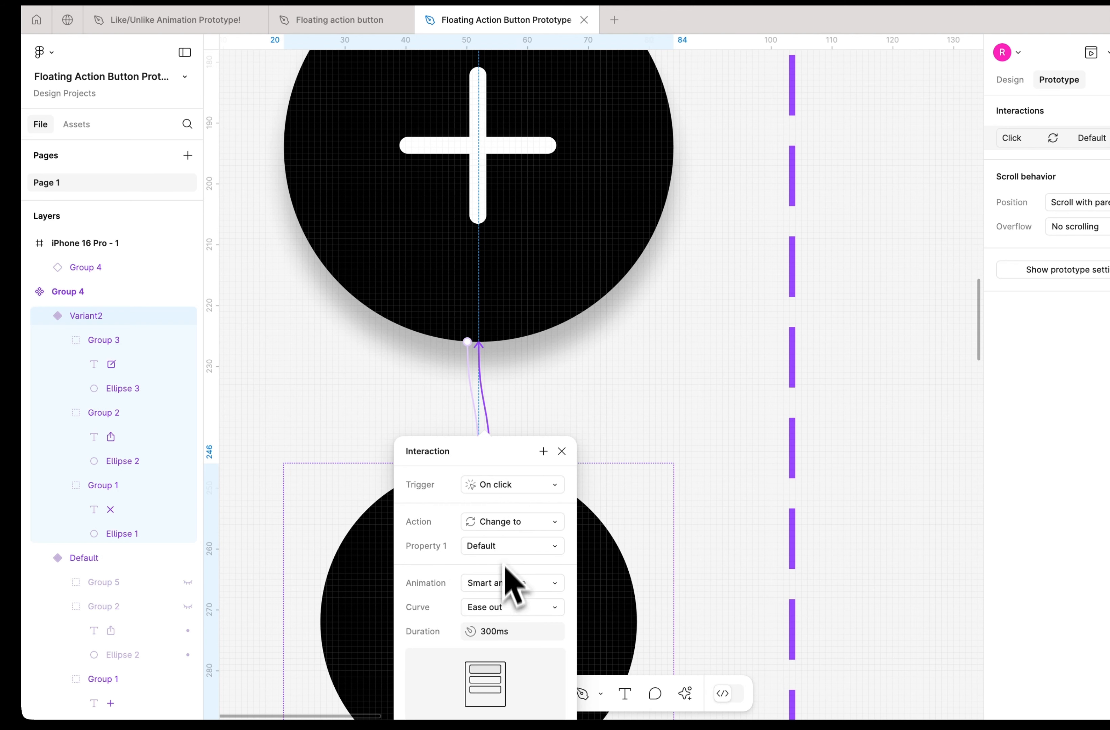
# Set the curve of the Default variant's click interaction to Ease in.
pyautogui.scroll(-2, 503, 563)
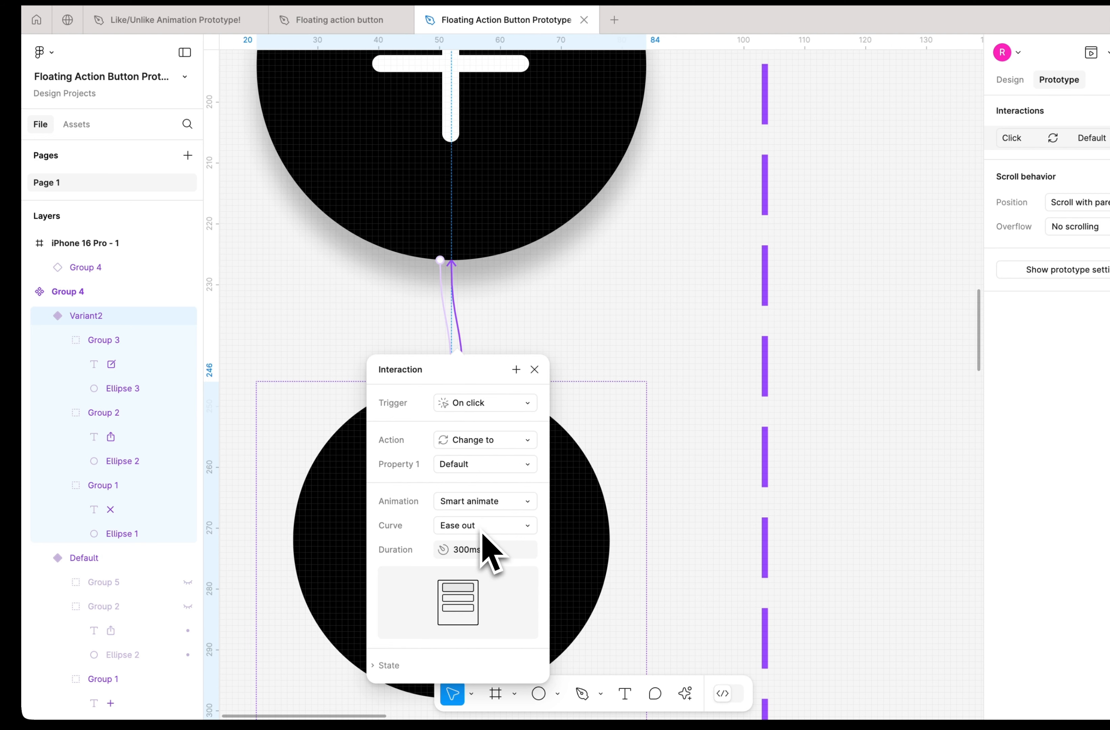
pyautogui.click(502, 318)
pyautogui.click(445, 327)
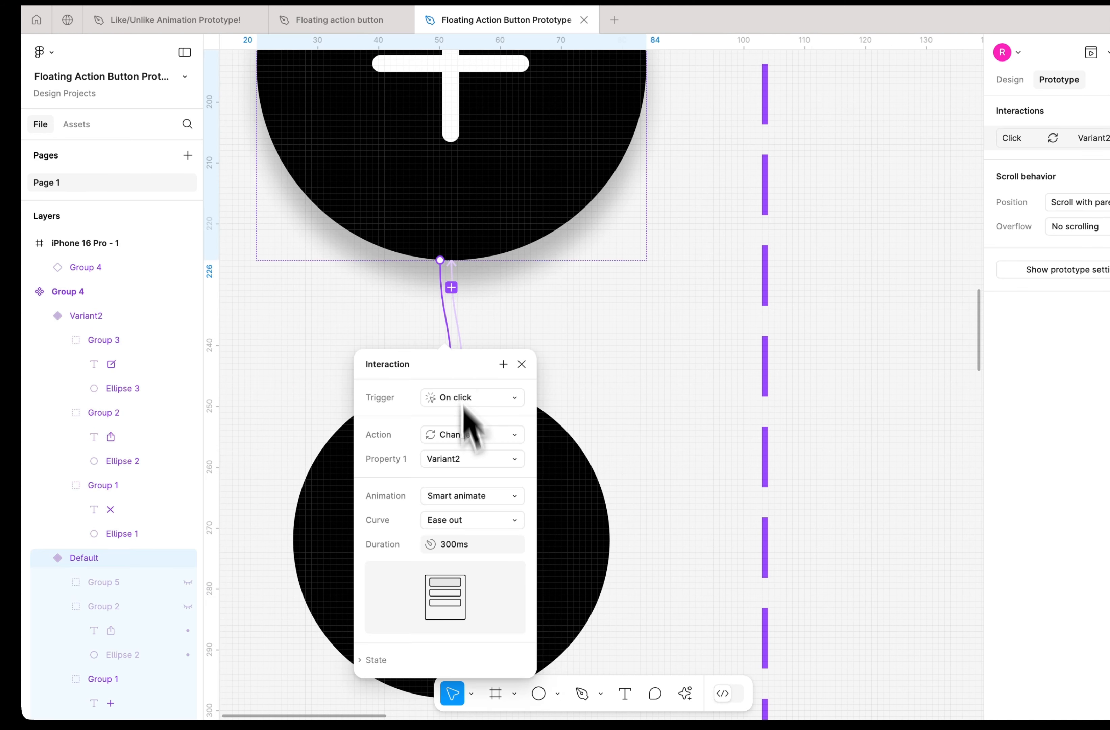
pyautogui.click(472, 521)
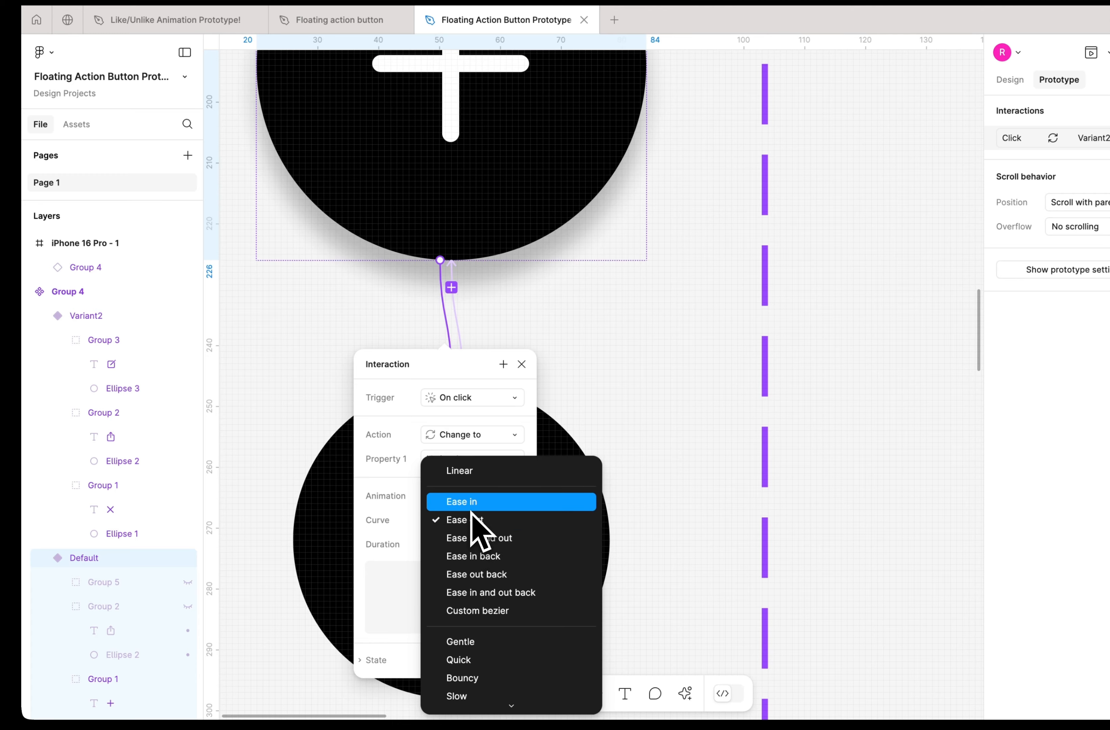
pyautogui.click(507, 503)
pyautogui.click(588, 404)
# Preview the iPhone 16 Pro frame and test the floating button's change from plus to X with the share and edit buttons.
pyautogui.scroll(-10, 602, 417)
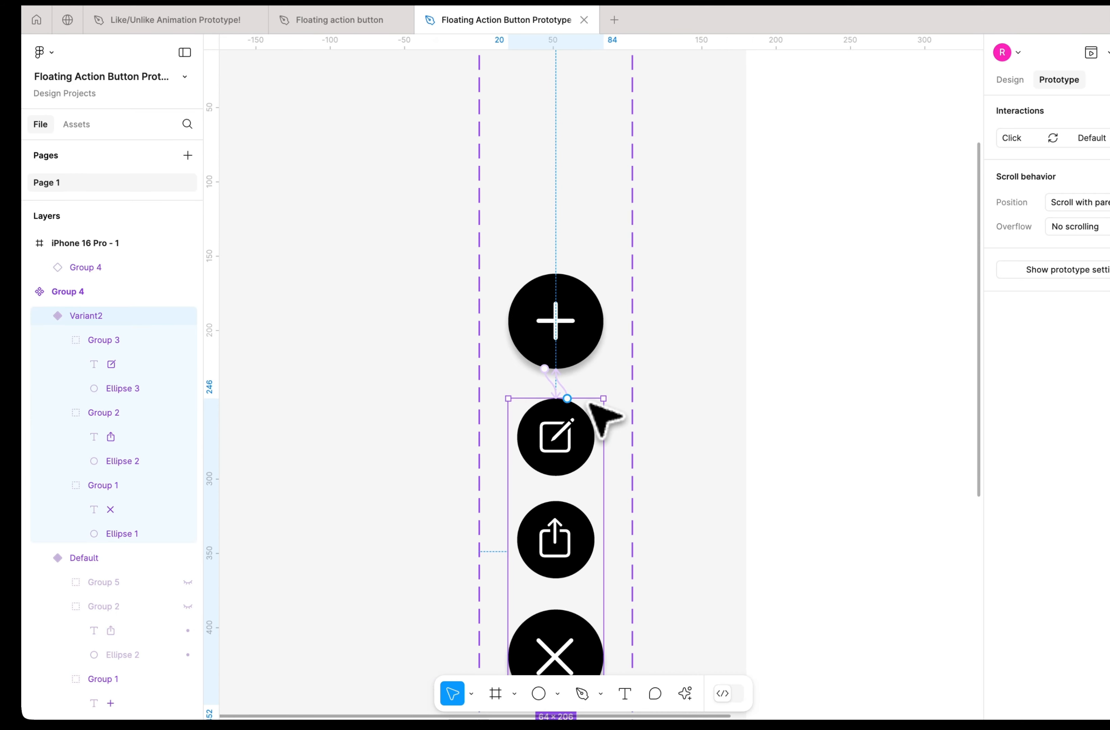
pyautogui.hscroll(5, 602, 417)
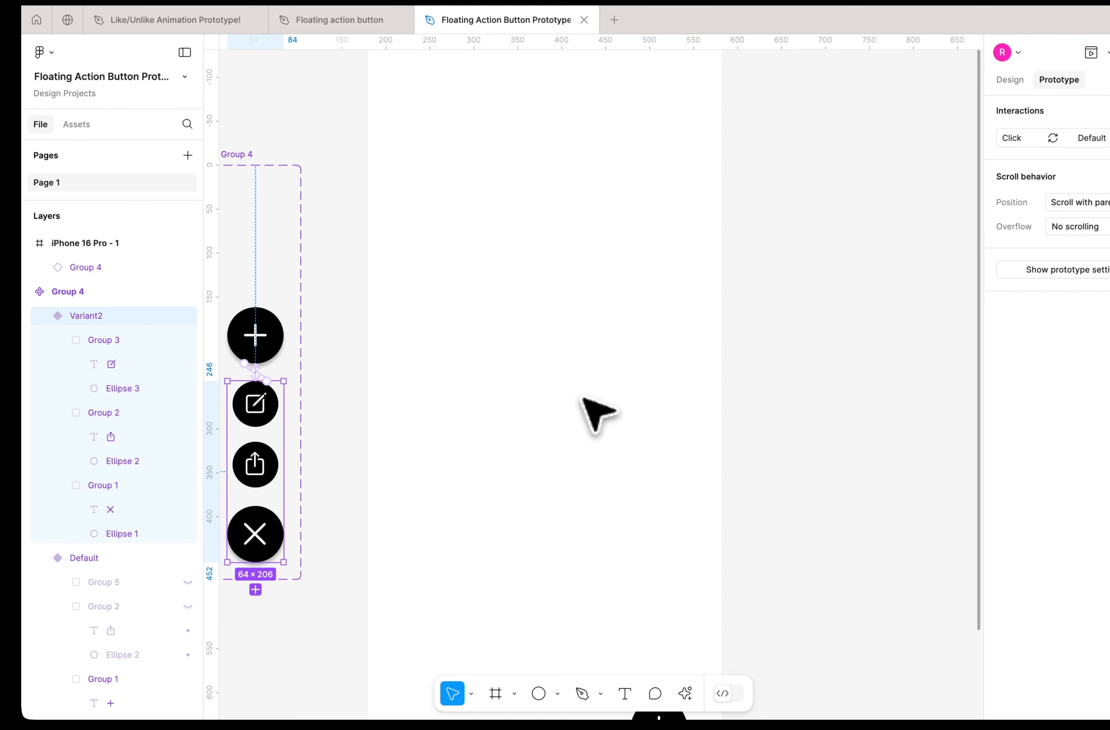
pyautogui.scroll(-5, 585, 402)
pyautogui.hscroll(3, 595, 409)
pyautogui.click(473, 134)
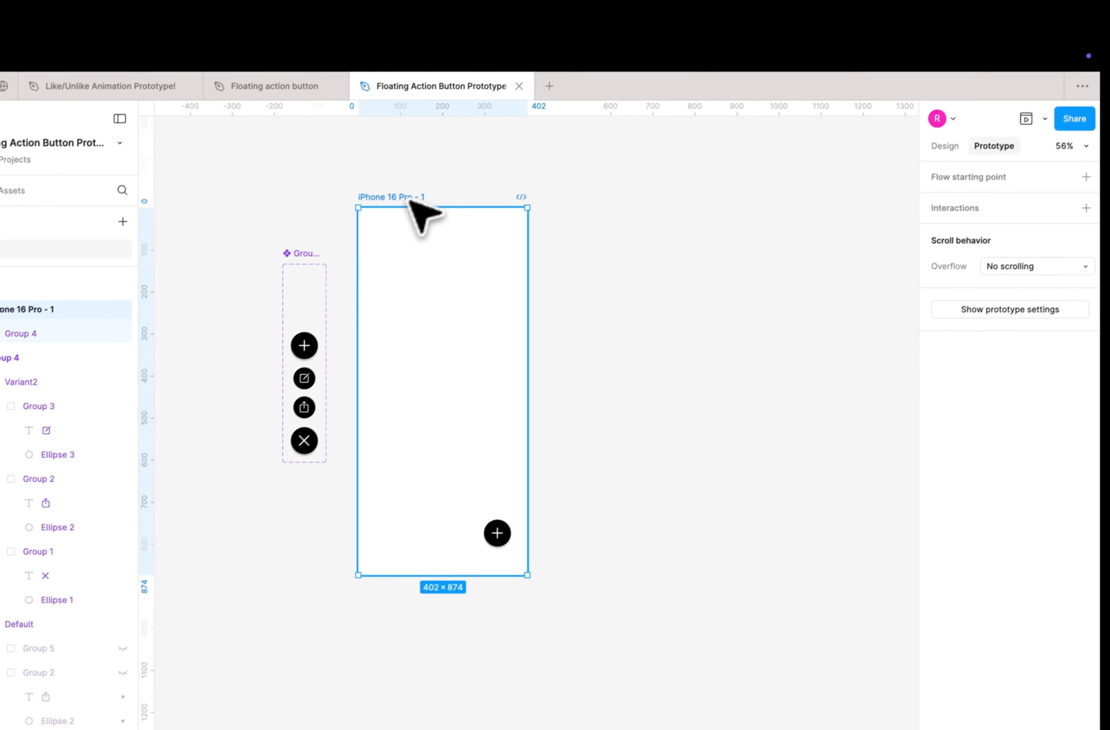
pyautogui.click(1045, 119)
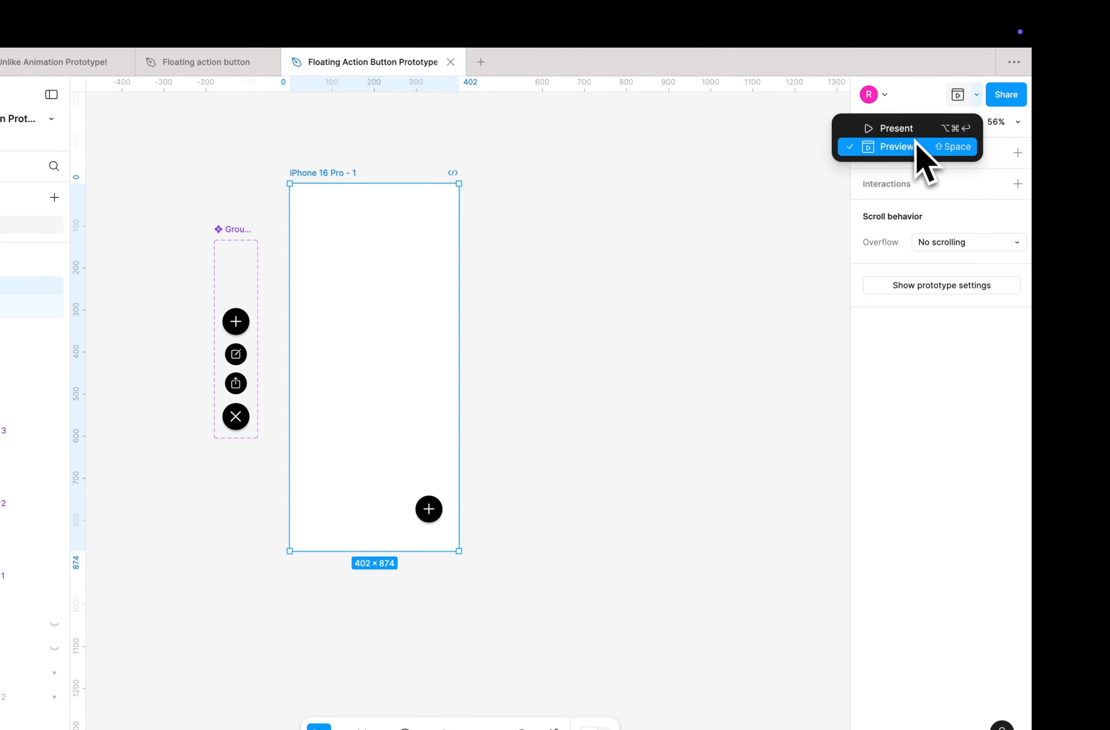
pyautogui.click(896, 146)
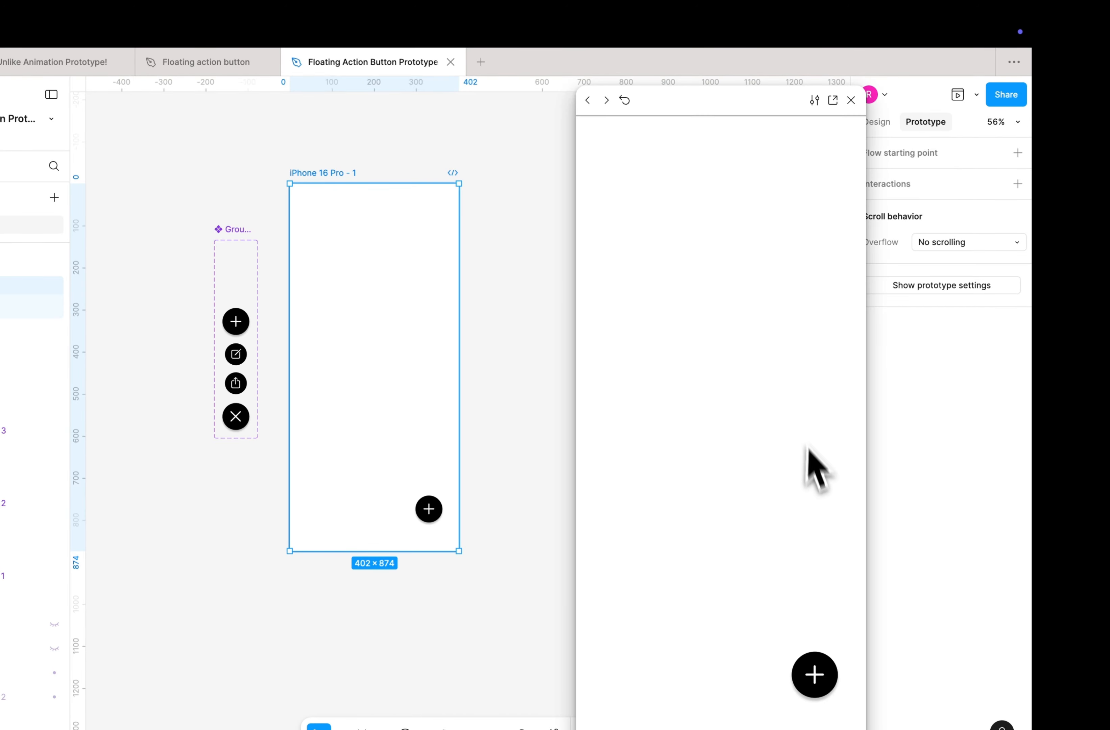
pyautogui.click(817, 677)
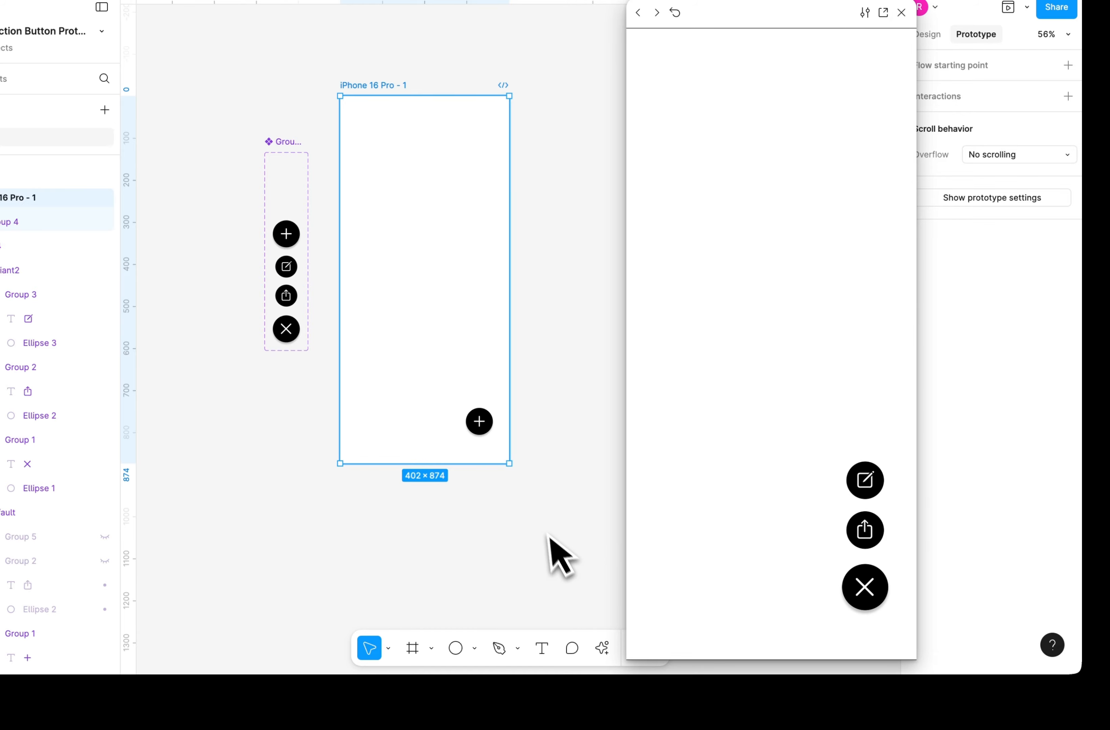
# Examine the X sign in Variant2's main button and the plus sign in the Default variant's main button.
pyautogui.hscroll(-3, 404, 418)
pyautogui.scroll(8, 368, 351)
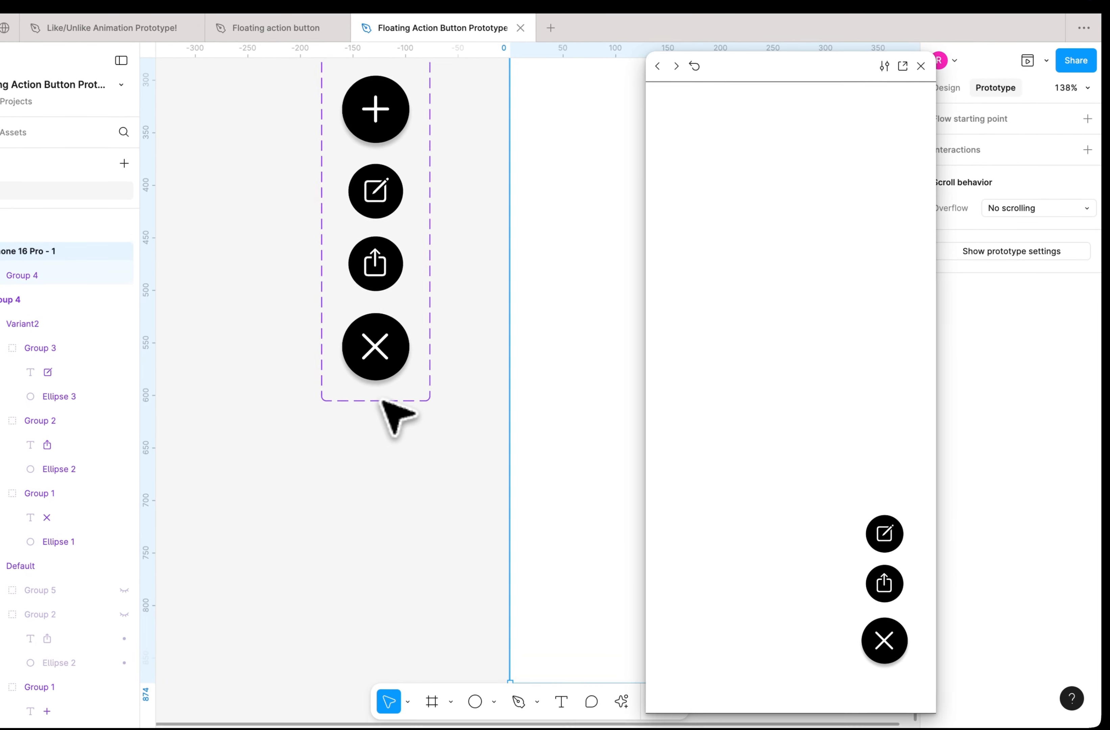
pyautogui.scroll(1, 382, 401)
pyautogui.click(379, 399)
pyautogui.doubleClick(378, 391)
pyautogui.doubleClick(378, 389)
pyautogui.scroll(3, 378, 383)
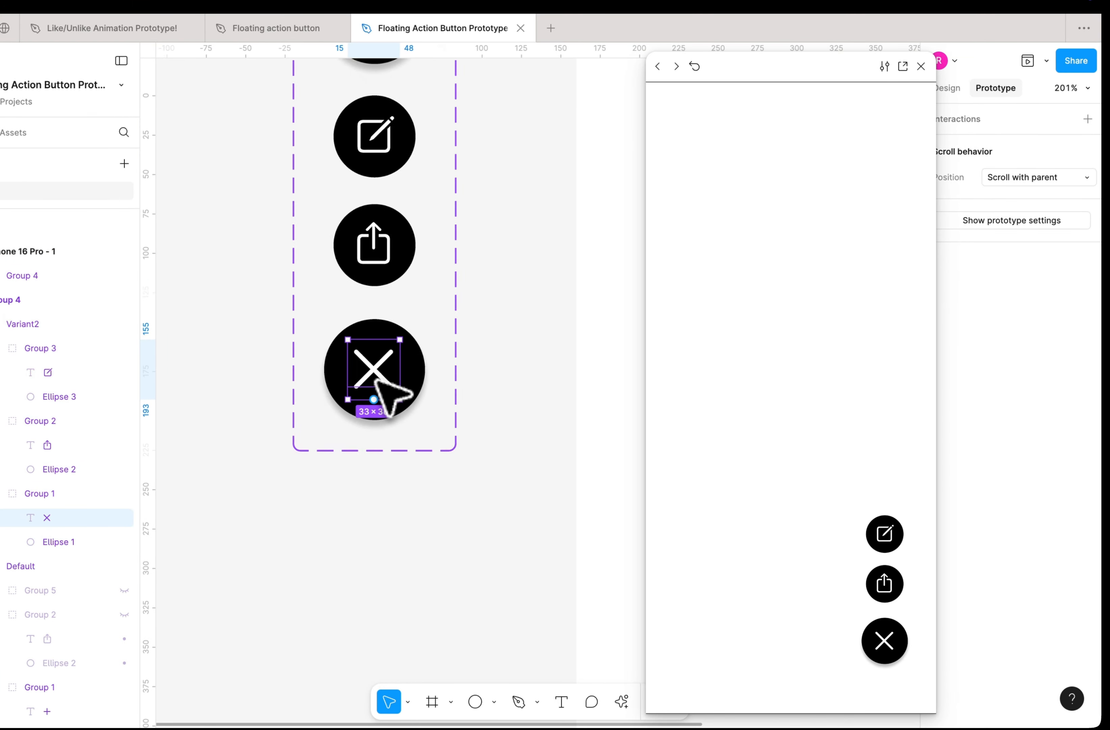
pyautogui.scroll(2, 394, 396)
pyautogui.scroll(-4, 413, 384)
pyautogui.scroll(3, 384, 248)
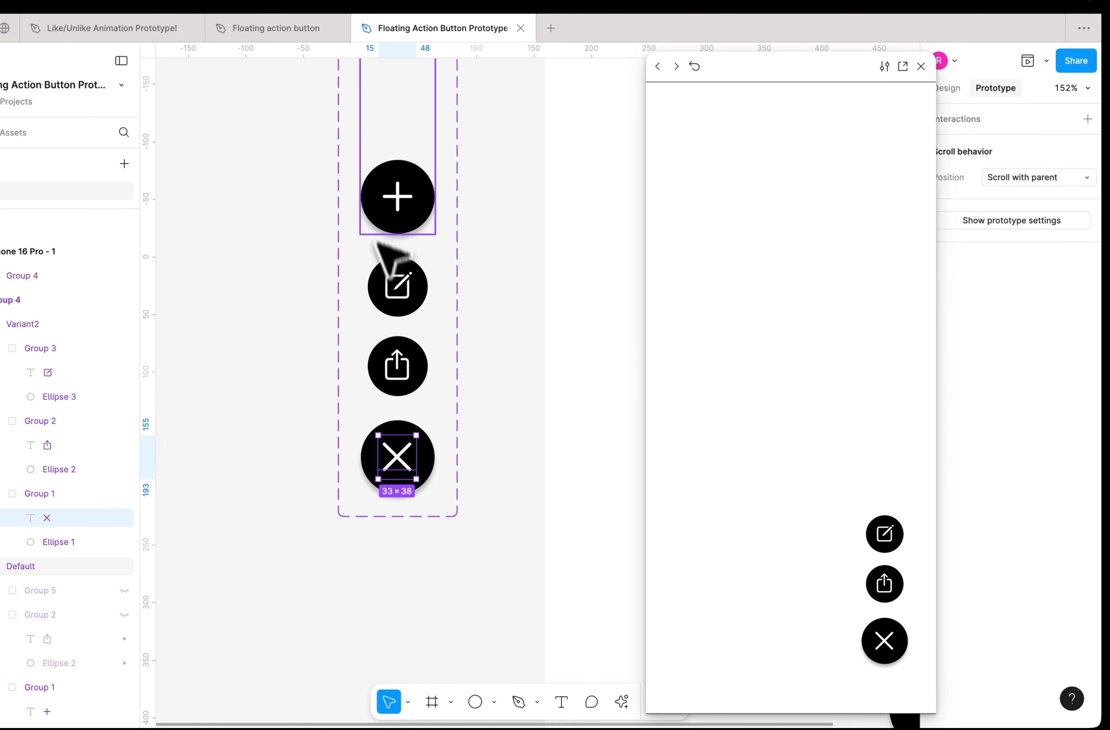
pyautogui.click(397, 198)
pyautogui.doubleClick(396, 194)
pyautogui.scroll(4, 396, 194)
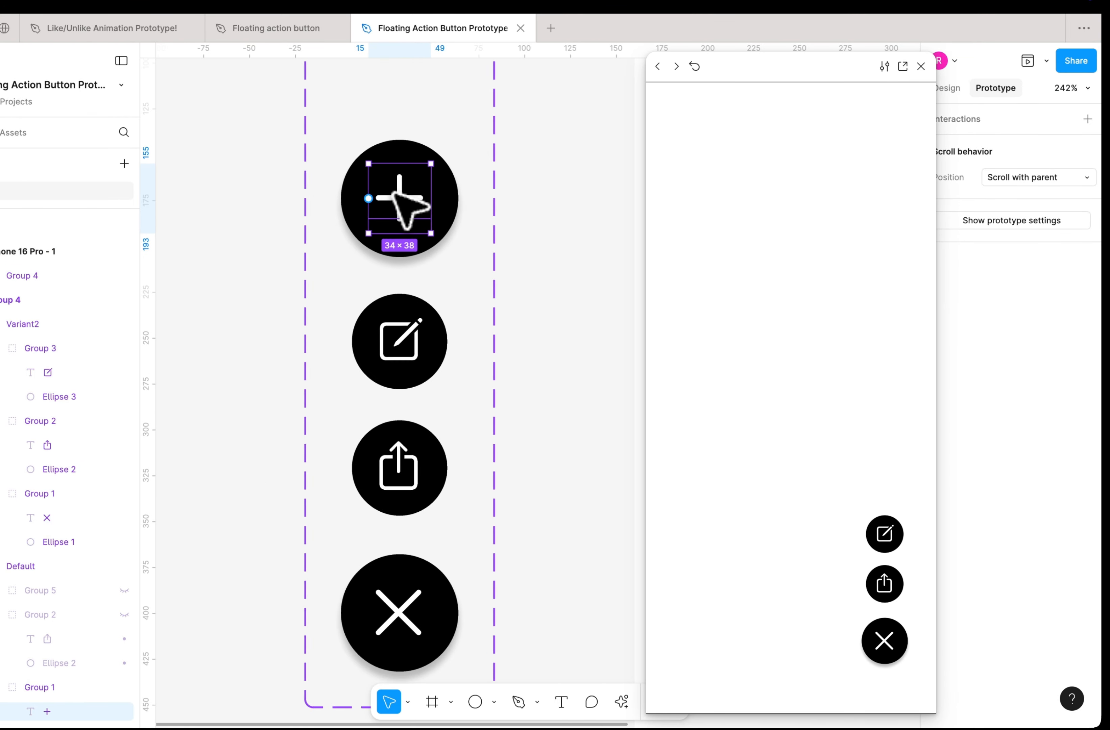
pyautogui.scroll(-3, 450, 260)
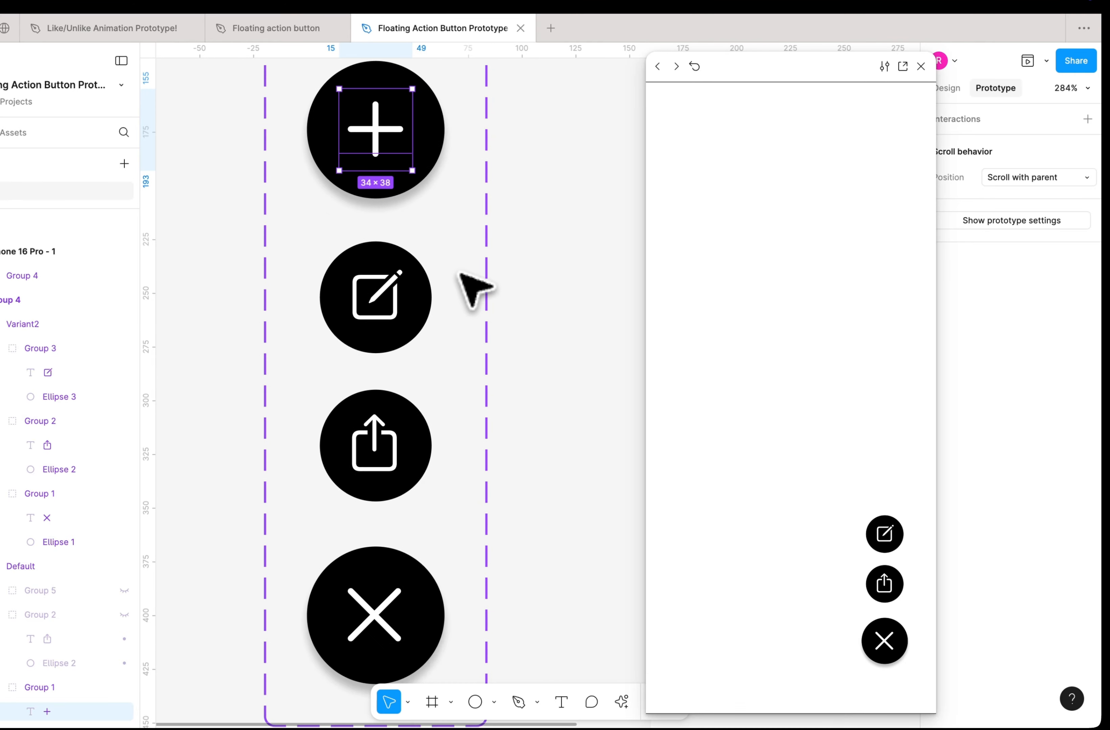
# Set the duration of the Variant2 click interaction to 200 ms and edit the duration of the Default variant's click interaction.
pyautogui.click(397, 545)
pyautogui.scroll(3, 384, 575)
pyautogui.scroll(2, 402, 303)
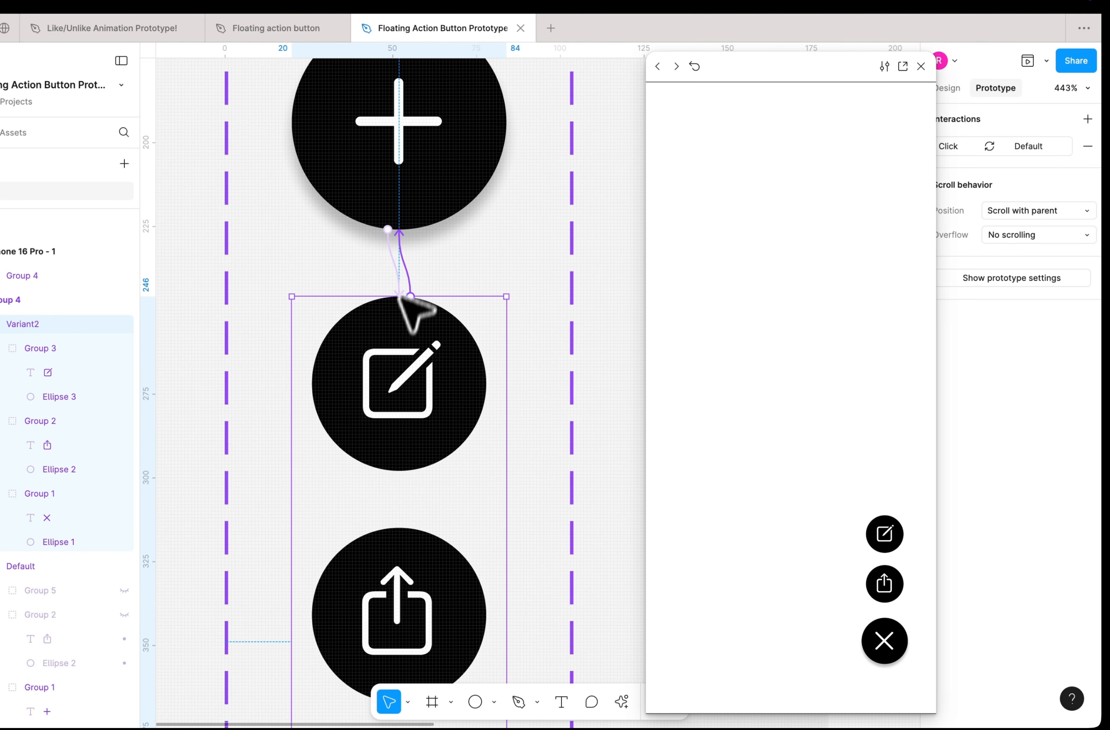
pyautogui.click(399, 258)
pyautogui.scroll(3, 402, 263)
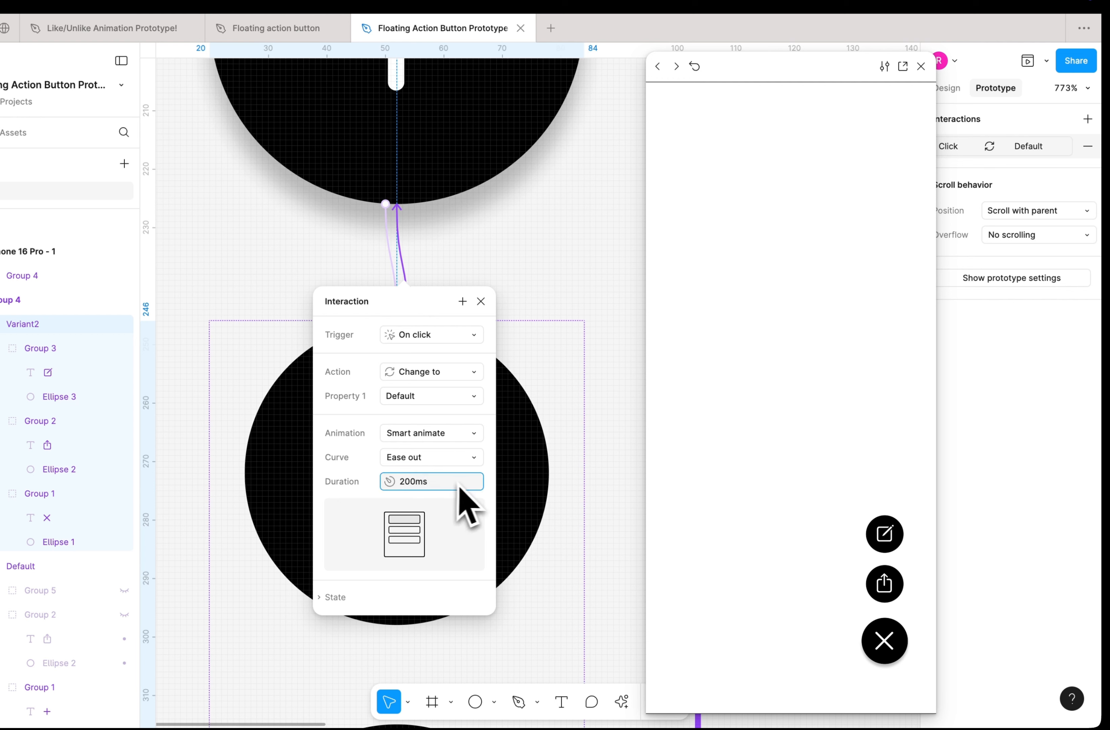
pyautogui.press('Escape')
pyautogui.moveTo(391, 282); pyautogui.dragTo(394, 294)
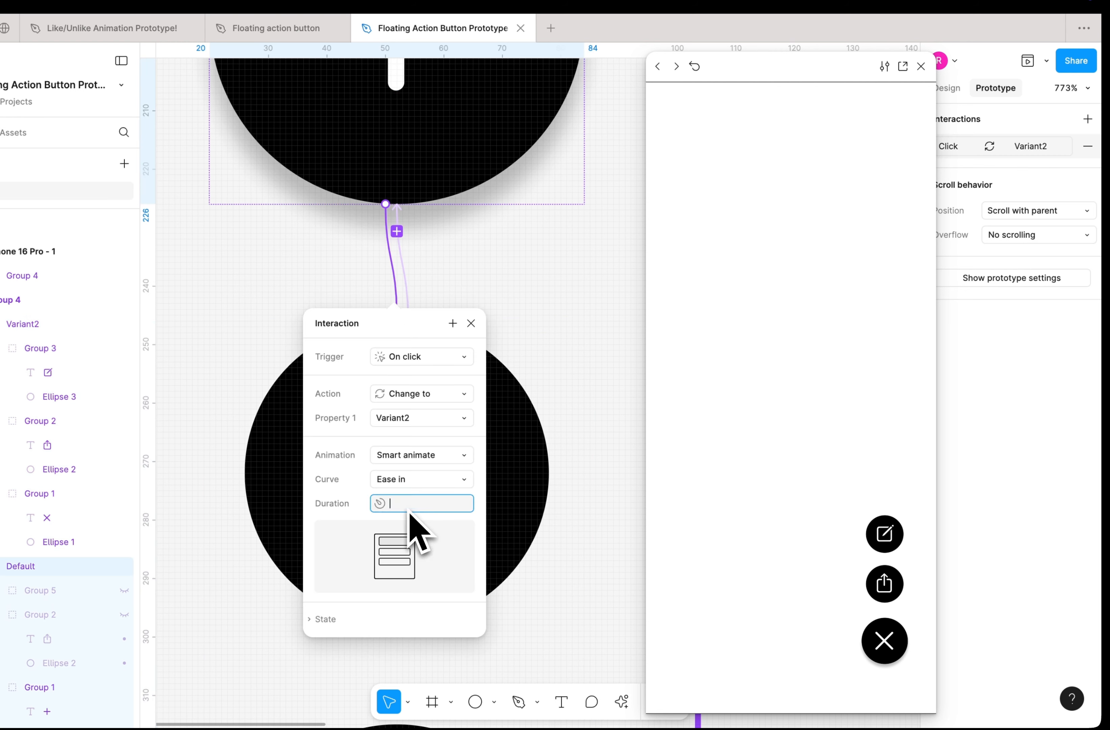
pyautogui.click(567, 471)
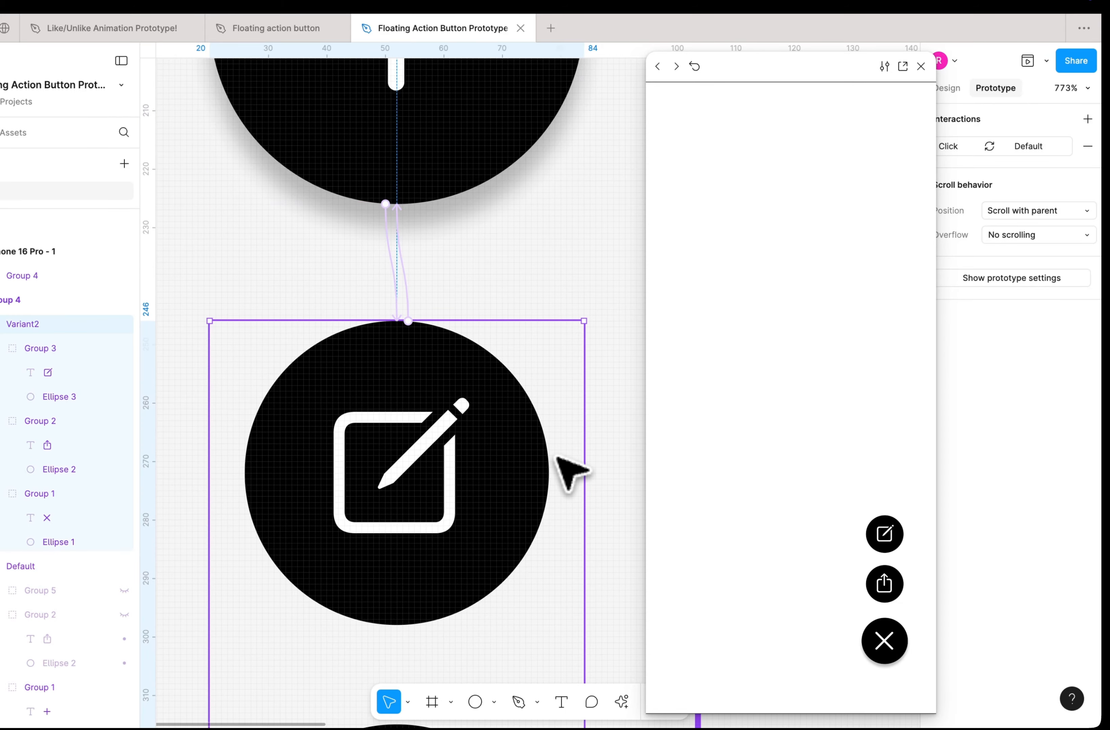
# Test opening and closing the floating button in the preview.
pyautogui.click(885, 640)
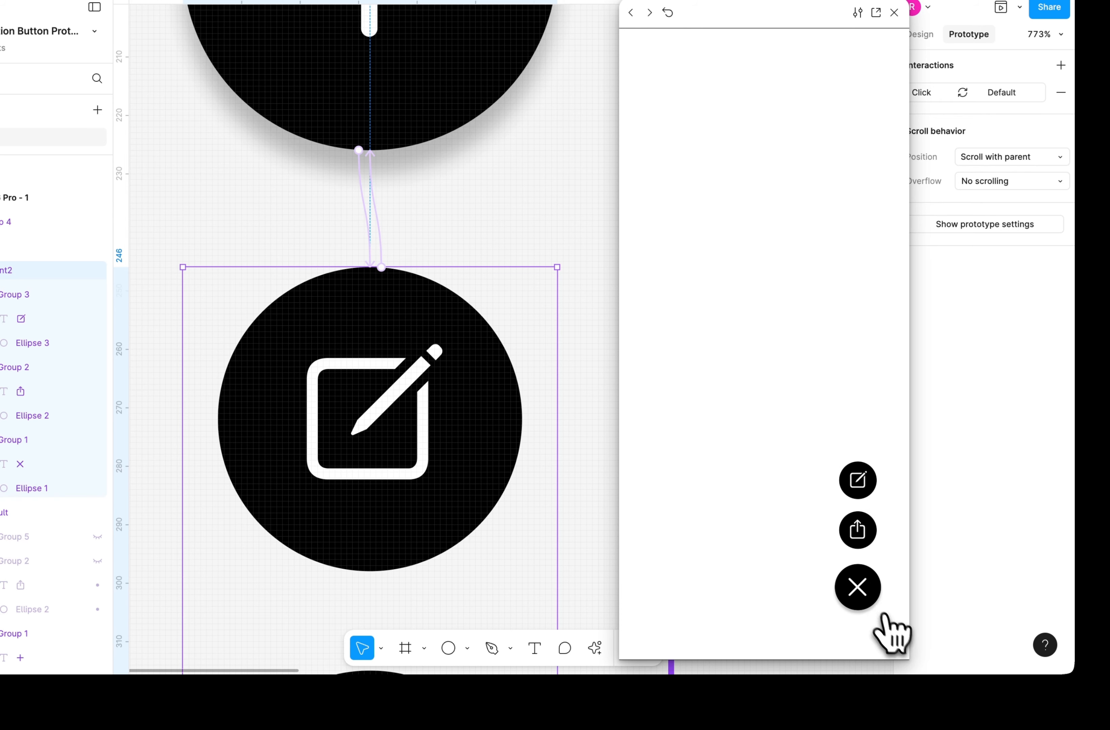
pyautogui.click(858, 584)
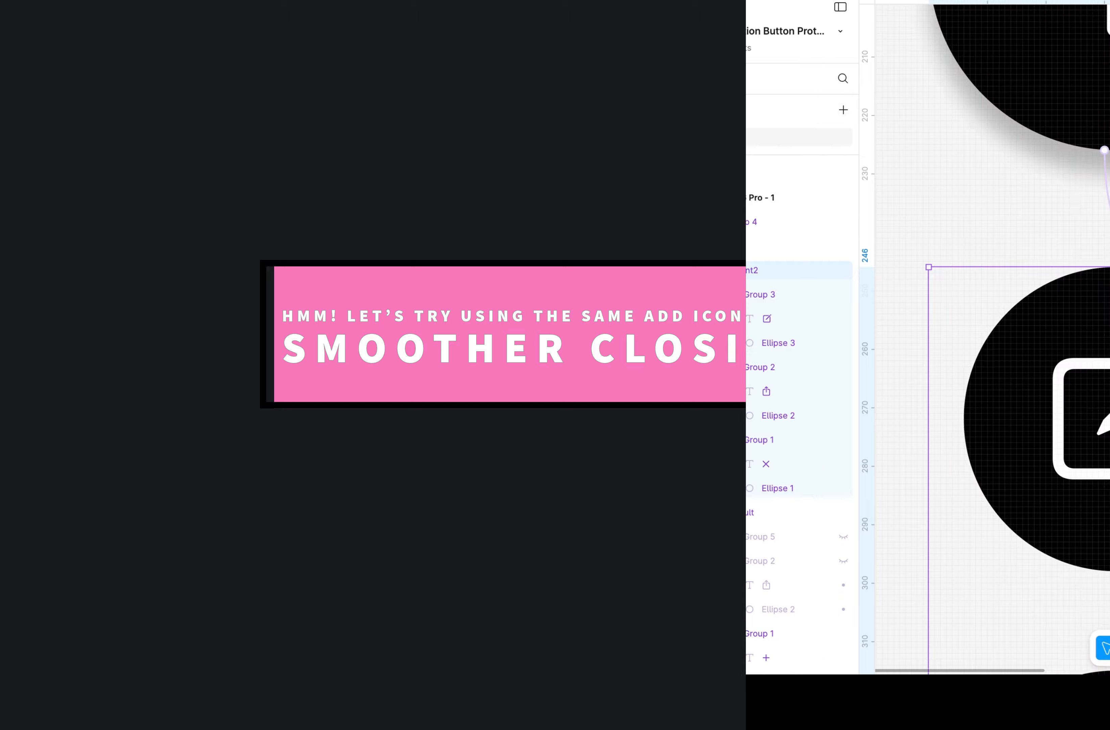
# Compare the Default variant's plus text layer with the X text layer in Variant2's main button.
pyautogui.scroll(-5, 444, 433)
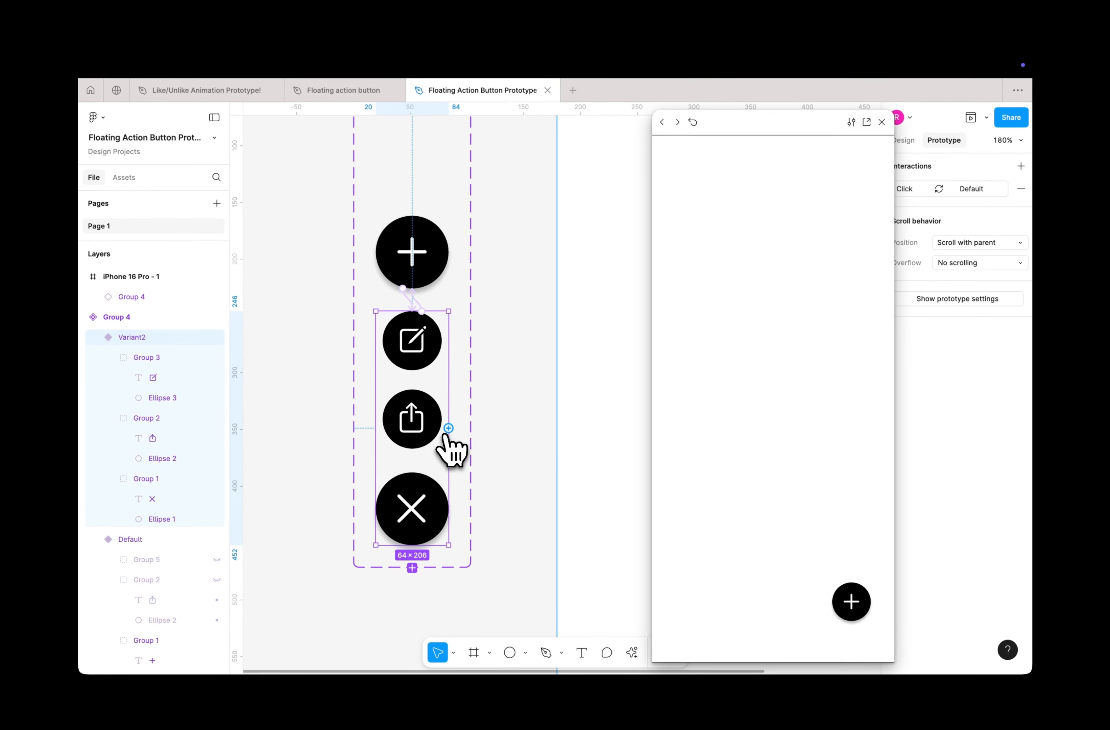
pyautogui.scroll(-1, 444, 433)
pyautogui.scroll(3, 389, 296)
pyautogui.click(414, 181)
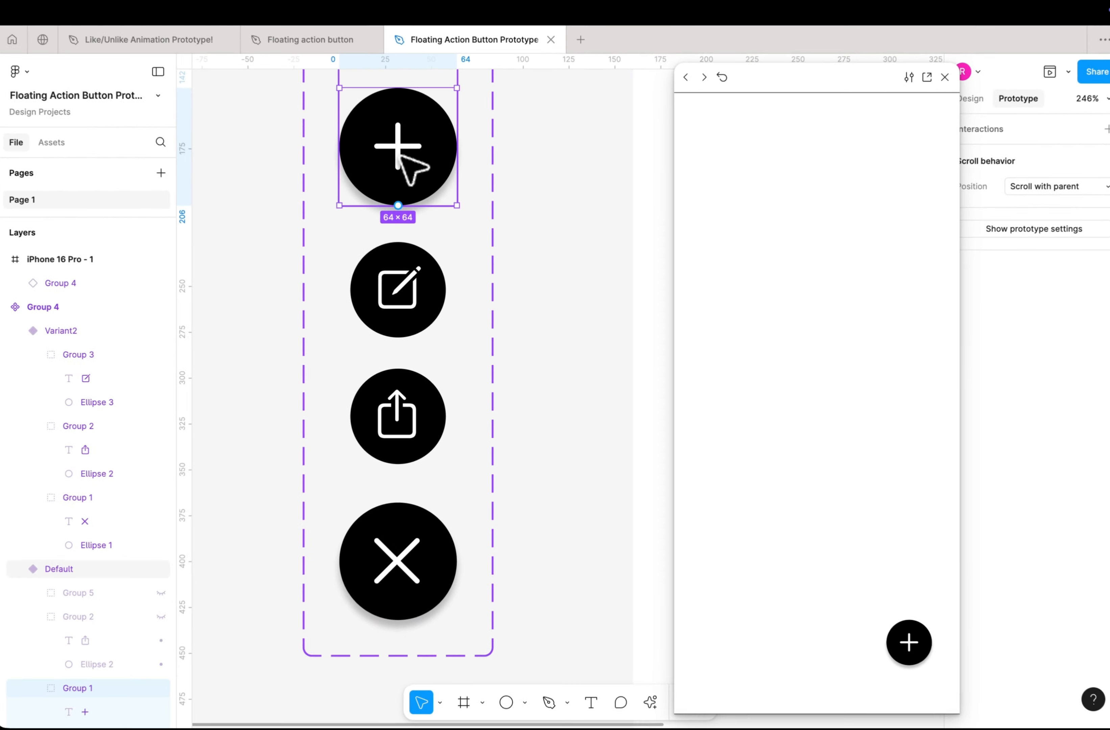
pyautogui.click(414, 181)
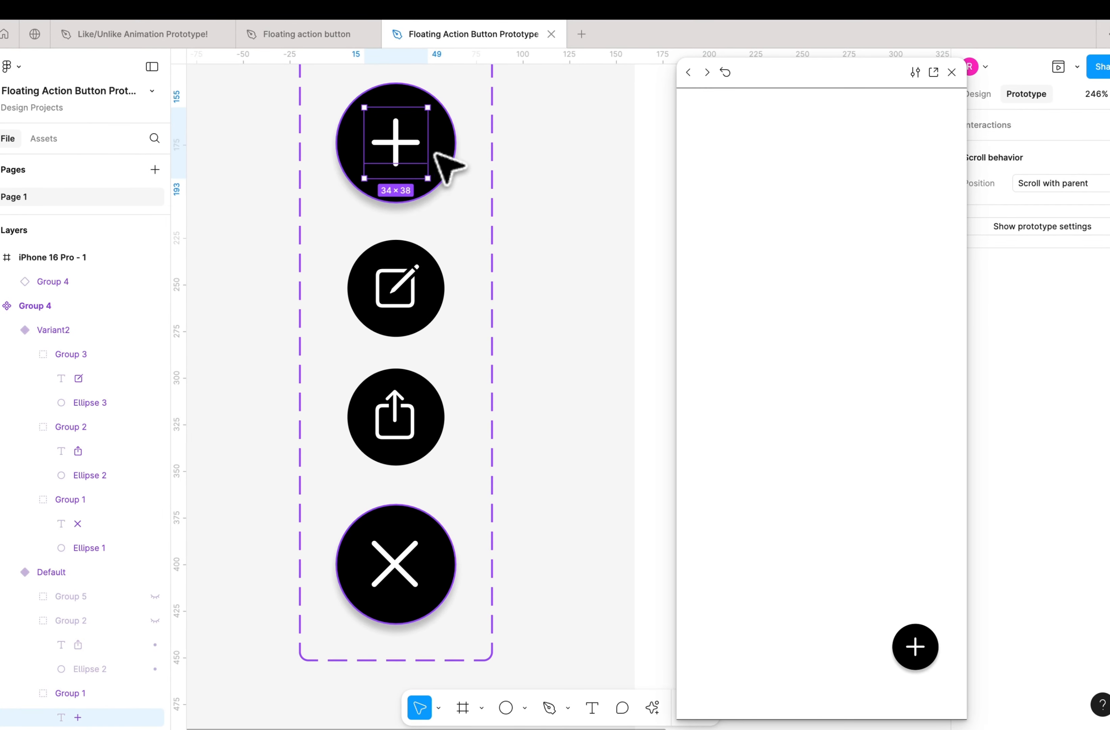
pyautogui.scroll(4, 441, 166)
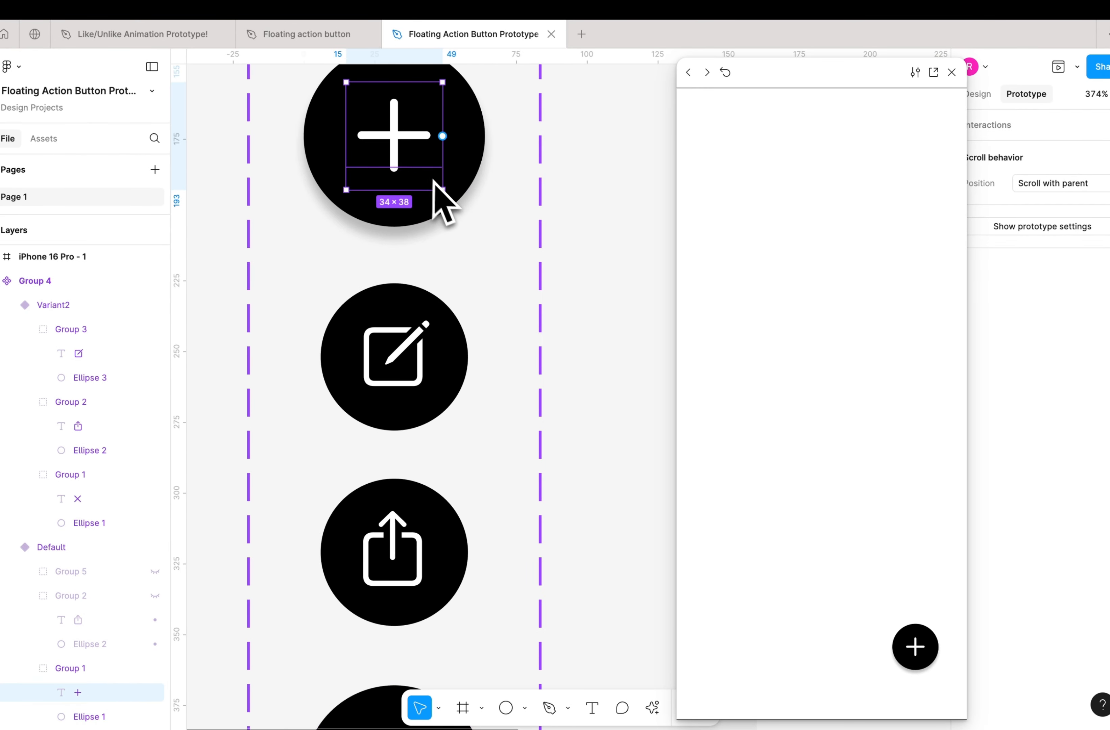
pyautogui.click(461, 256)
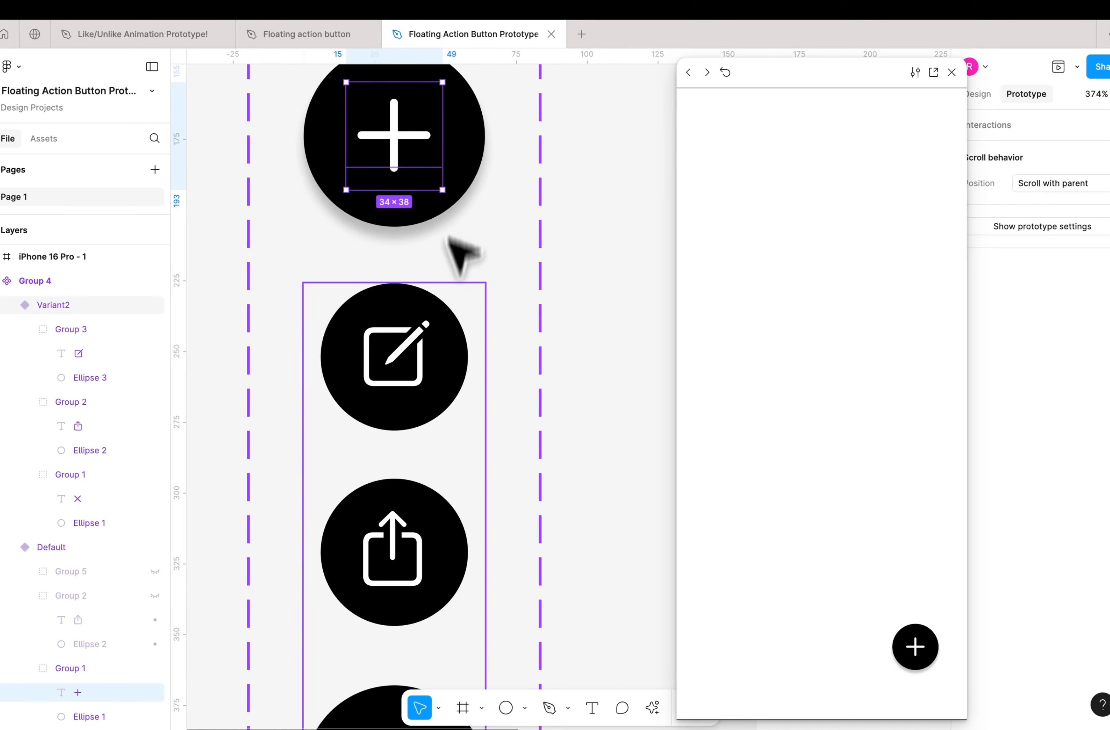
pyautogui.scroll(-5, 462, 346)
pyautogui.click(447, 562)
pyautogui.click(411, 576)
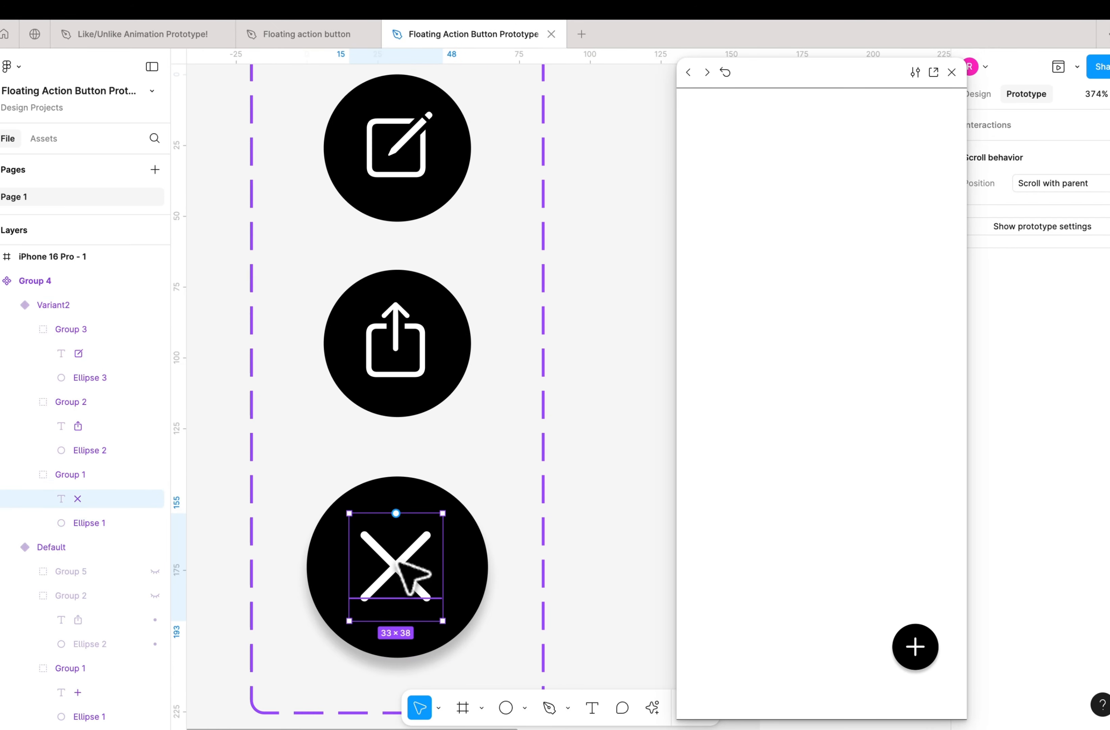
# Copy the plus character from the Default variant and paste it over the X in Variant2's main button.
pyautogui.scroll(-5, 398, 564)
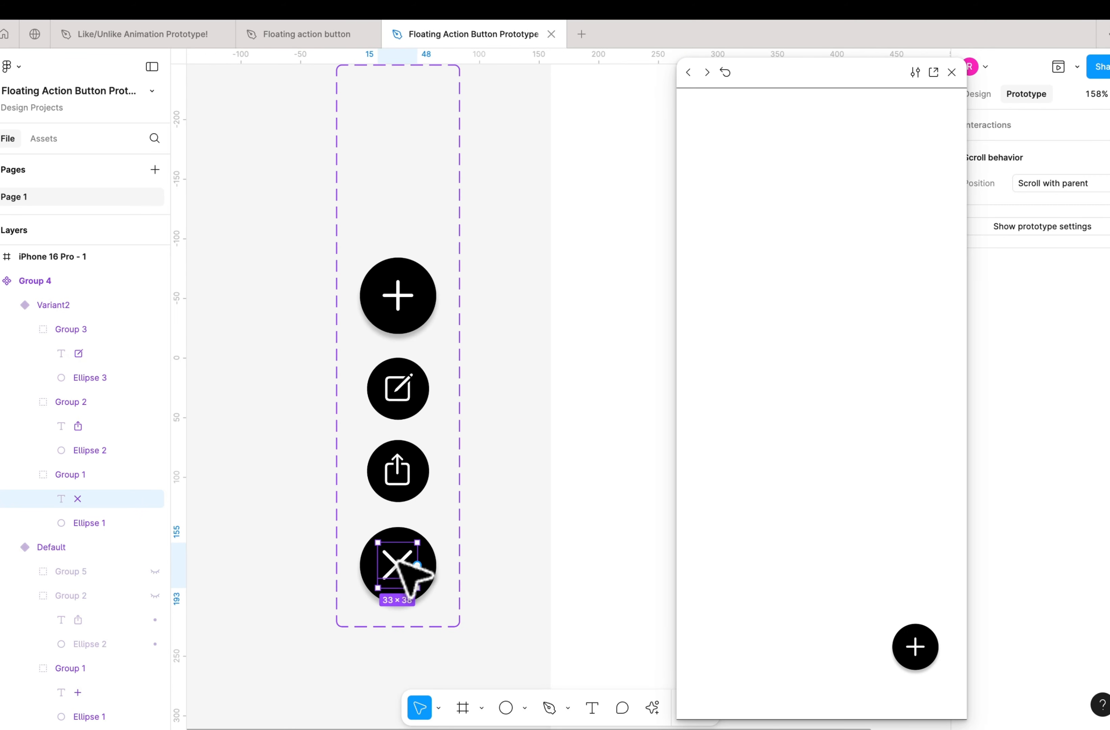
pyautogui.click(389, 292)
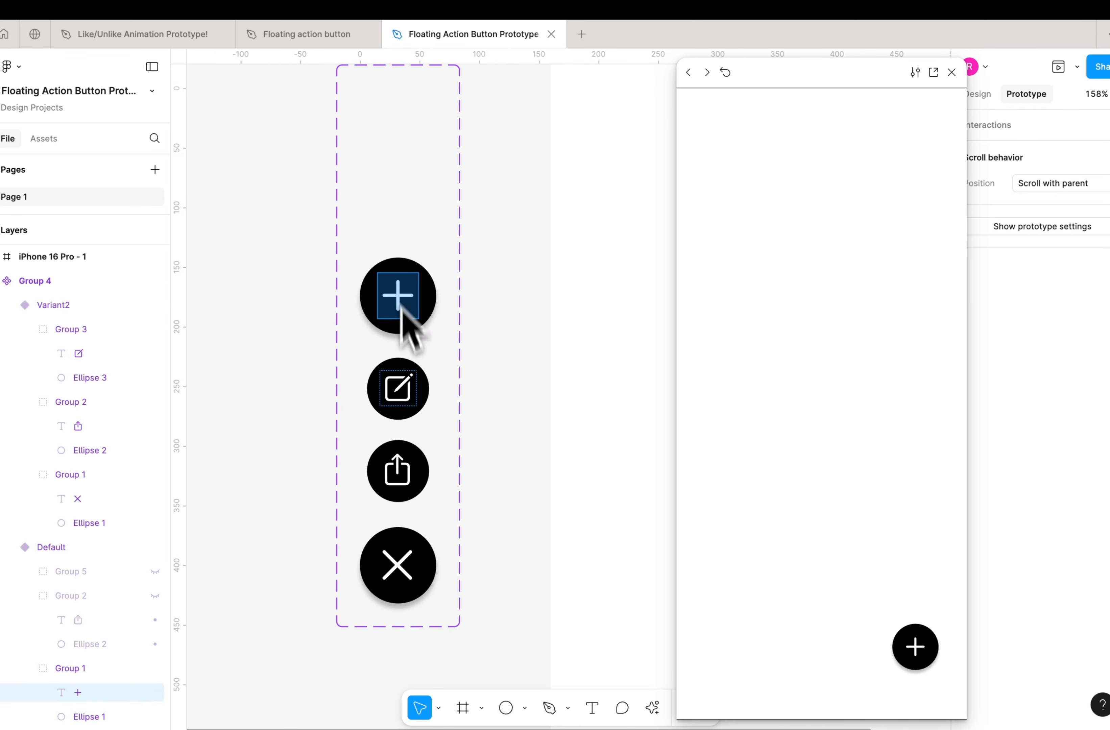
pyautogui.scroll(-2, 426, 524)
pyautogui.click(397, 533)
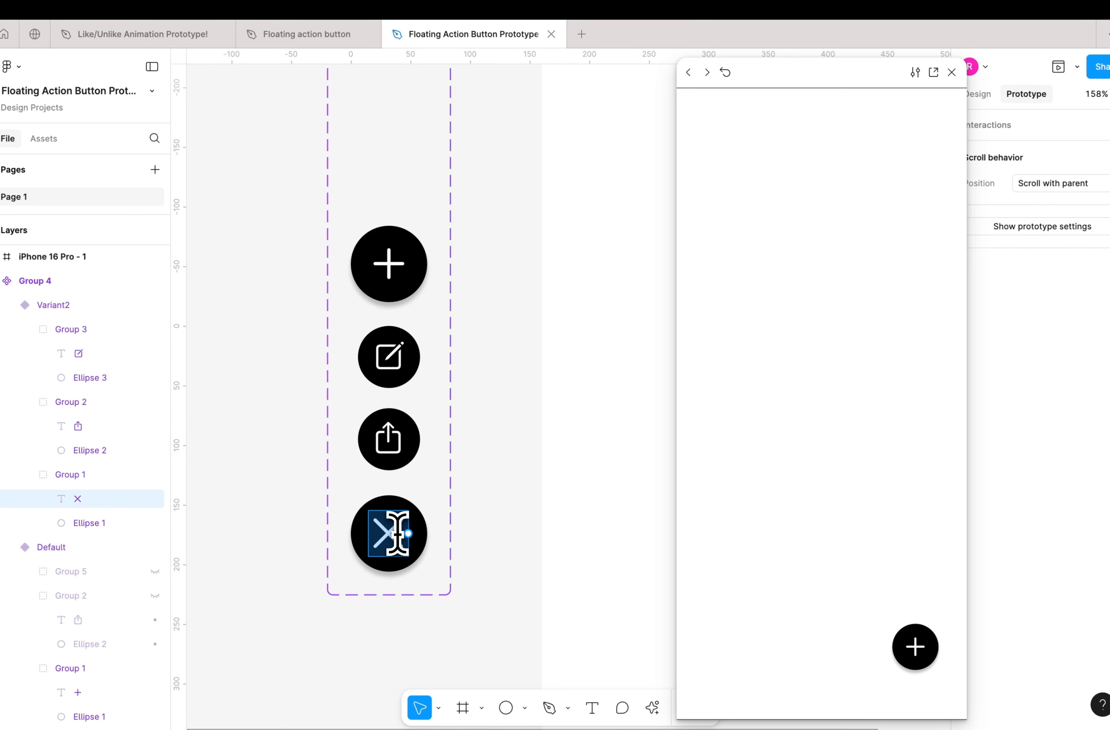
pyautogui.scroll(5, 471, 578)
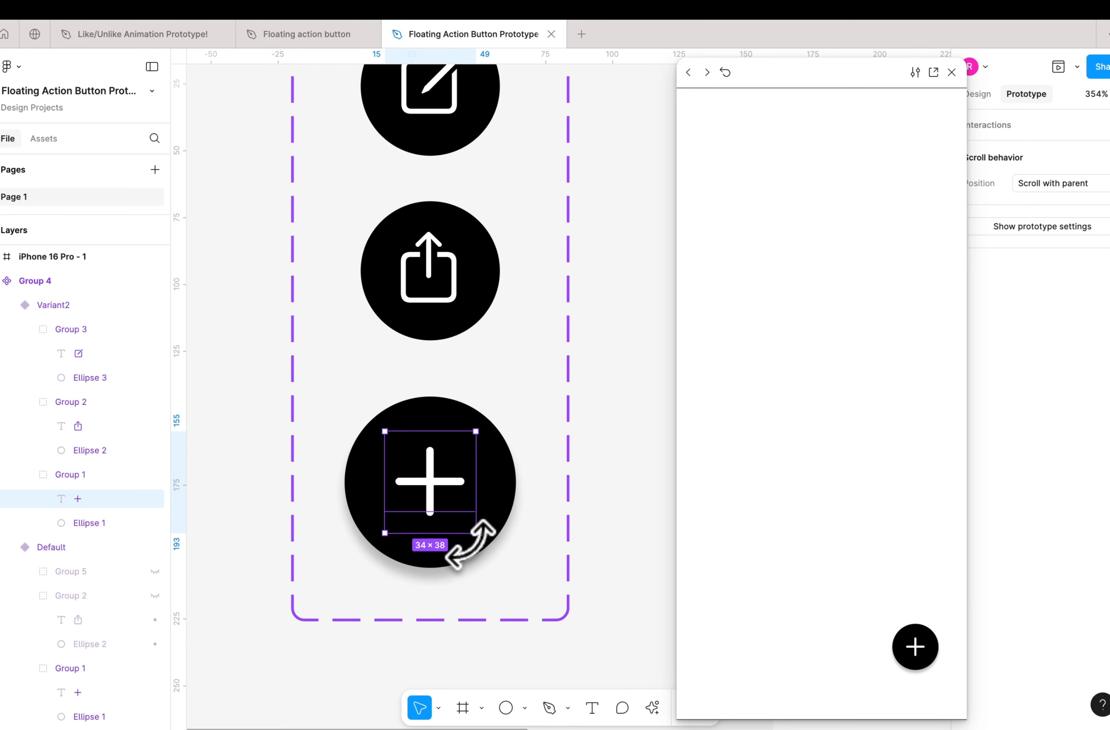
# Rotate the plus sign in Variant2's main button so that it forms an X.
pyautogui.moveTo(470, 533); pyautogui.dragTo(553, 550)
pyautogui.scroll(-6, 569, 564)
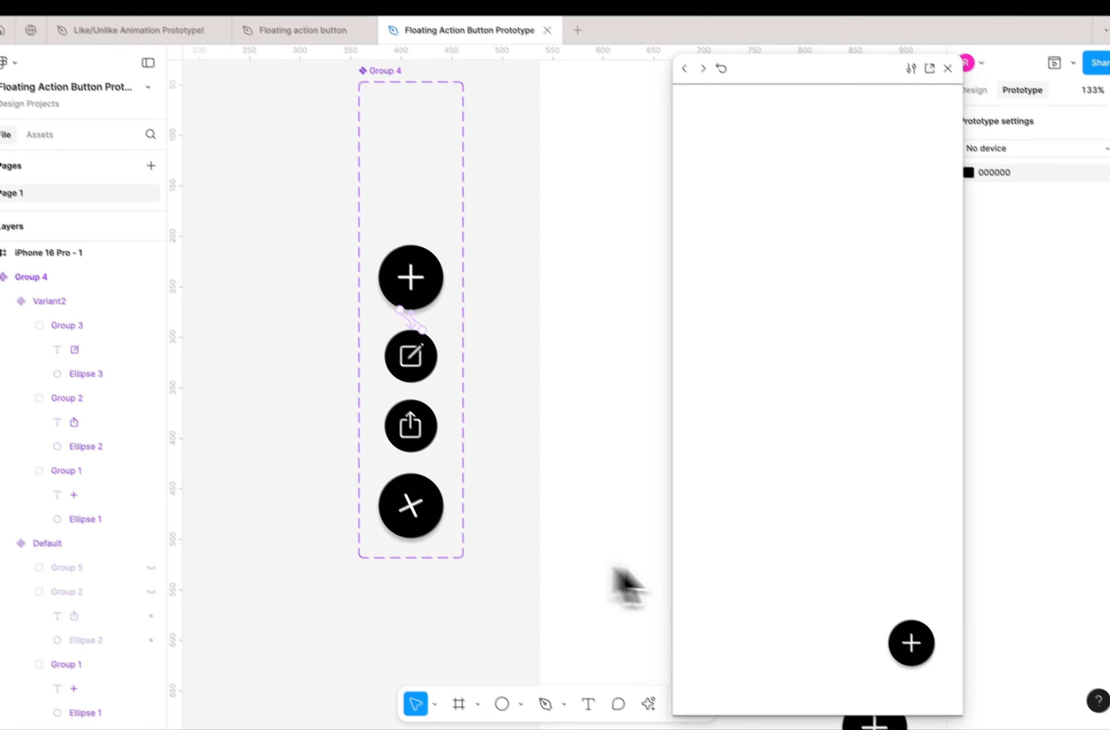
# Test the floating button's opening and closing animation with the rotated plus sign in the preview.
pyautogui.click(914, 647)
pyautogui.click(914, 647)
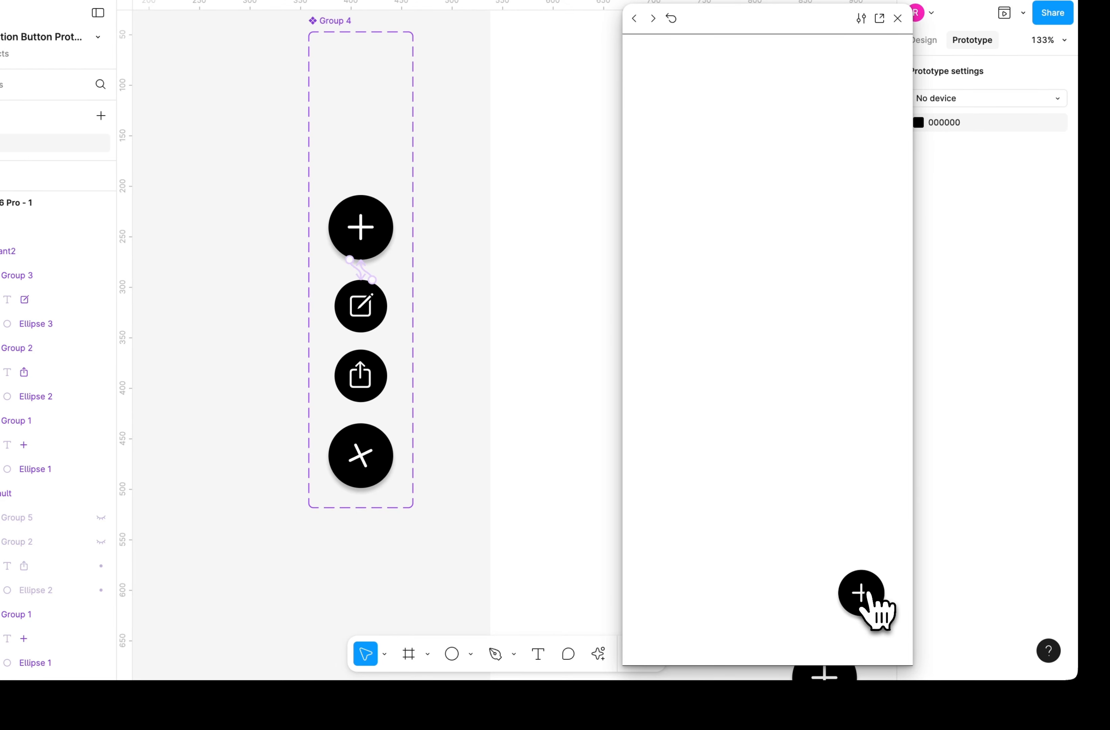
pyautogui.click(868, 591)
pyautogui.click(868, 592)
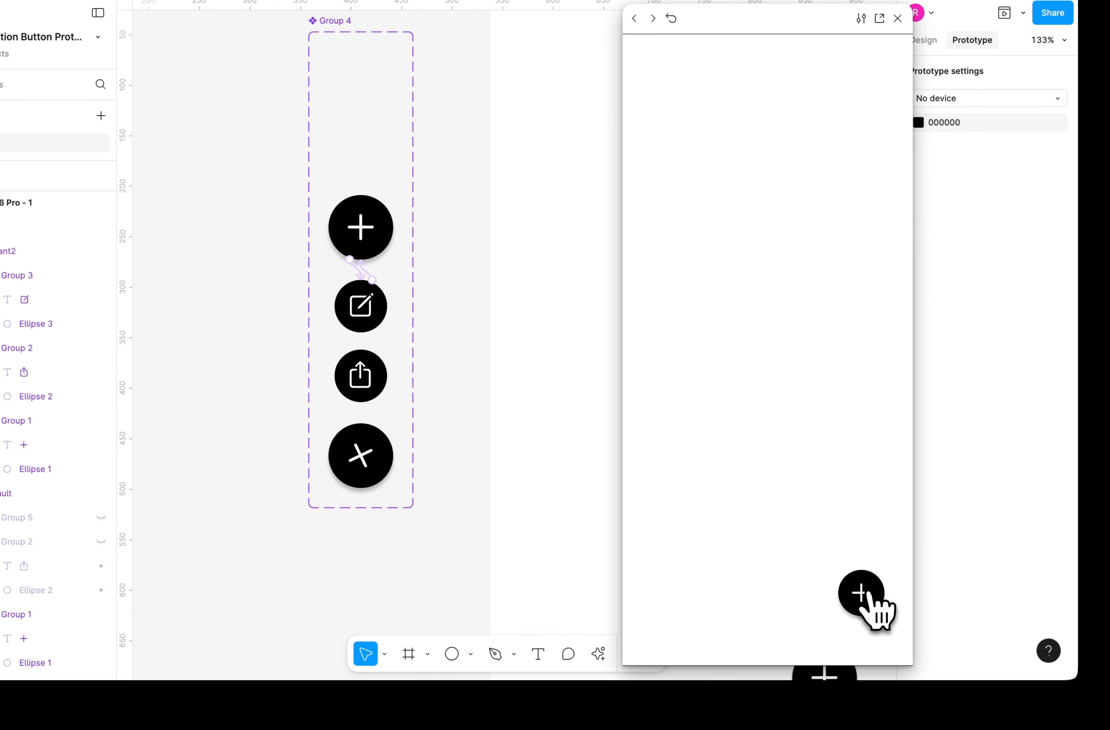